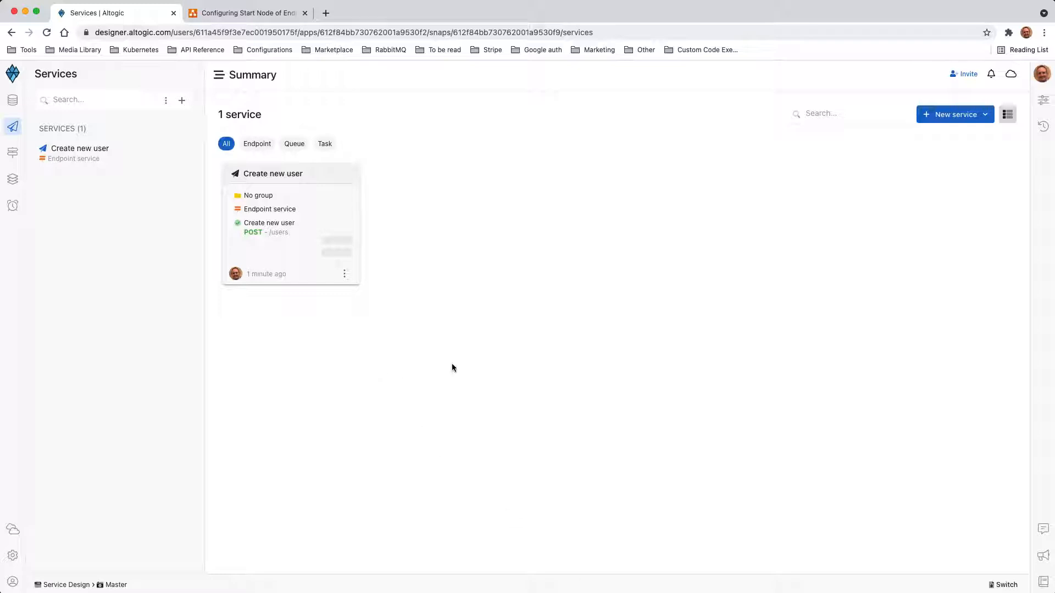
- Bring up the diagrams.net request diagram and select the whole Model: request group
{"action": "left_click", "coordinate": [261, 12]}
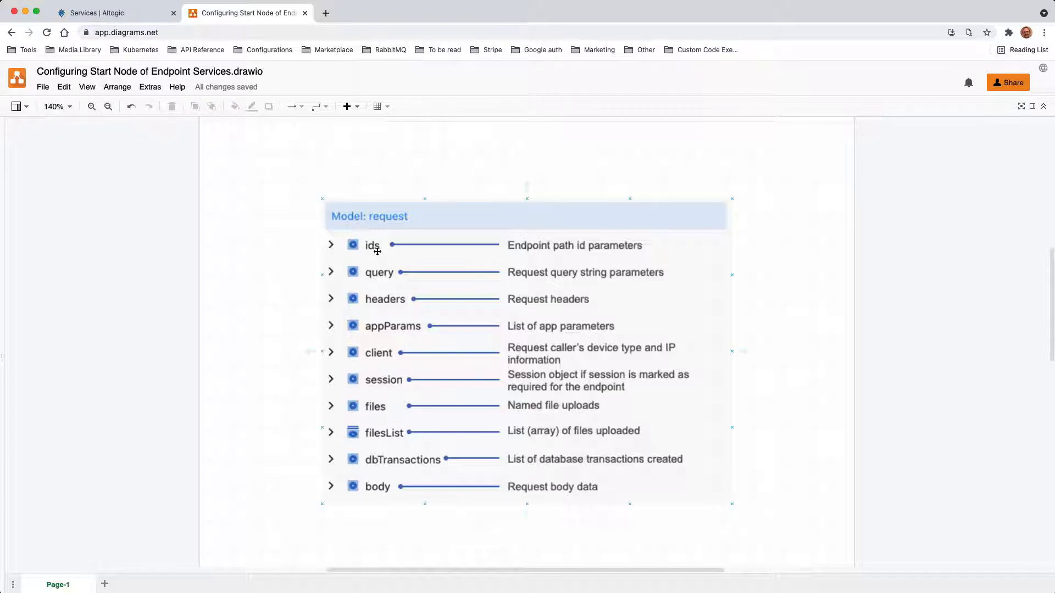
{"action": "left_click", "coordinate": [724, 256]}
- Toggle the Model: request group selection, clear it, and go back to the Altogic services page
{"action": "left_click", "coordinate": [368, 517]}
{"action": "left_click", "coordinate": [382, 462]}
{"action": "left_click", "coordinate": [422, 524]}
{"action": "left_click", "coordinate": [433, 428]}
{"action": "key", "text": "Escape"}
{"action": "key", "text": "ctrl+shift+Tab"}
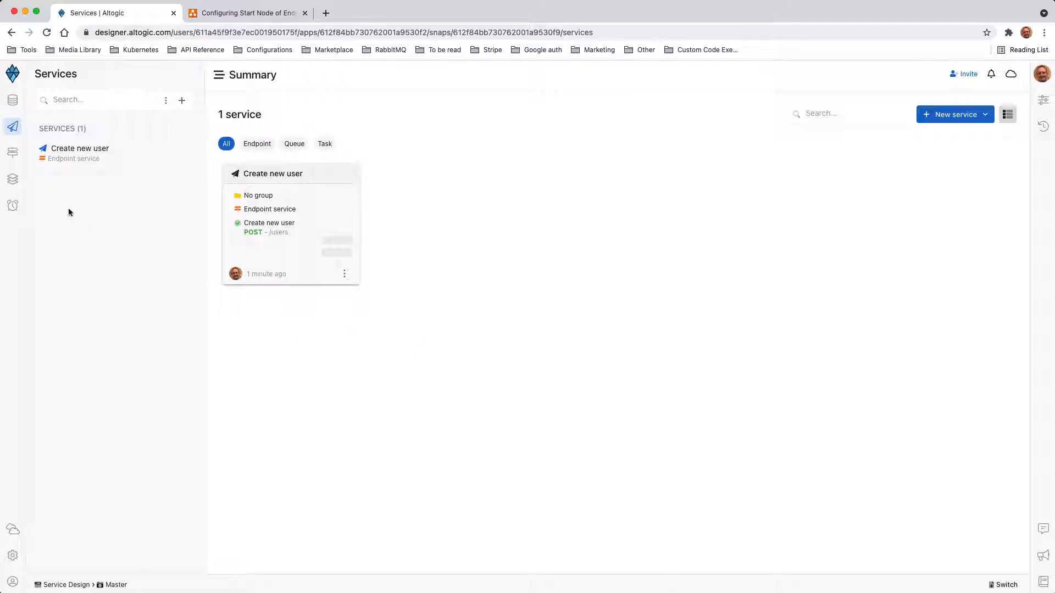
- Start a new endpoint named 'Dummy endpoint' with method POST and path /dummy
{"action": "left_click", "coordinate": [13, 153]}
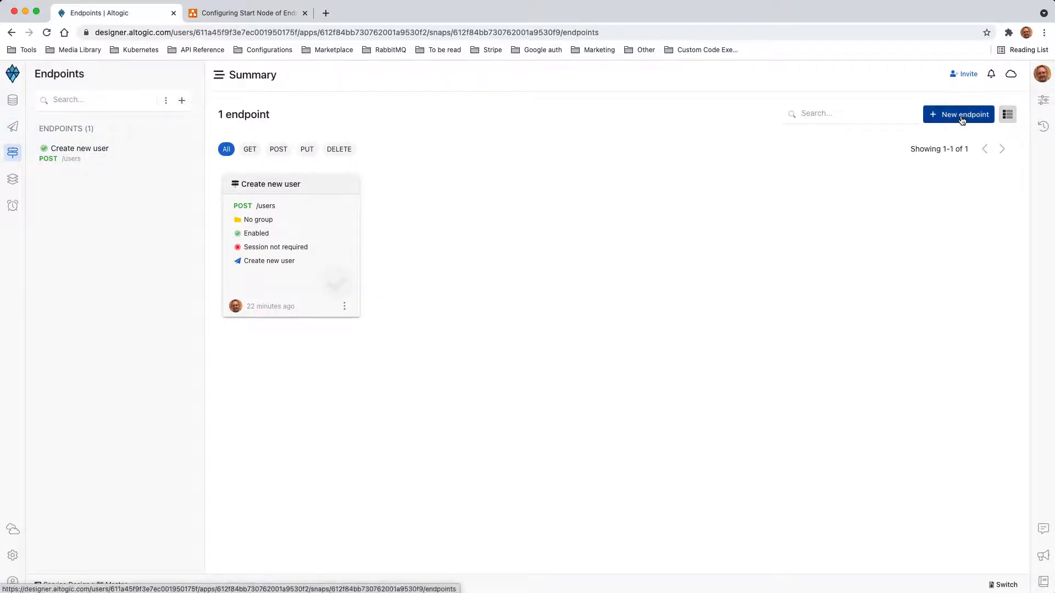
{"action": "left_click", "coordinate": [962, 116]}
{"action": "type", "text": "Dummy"}
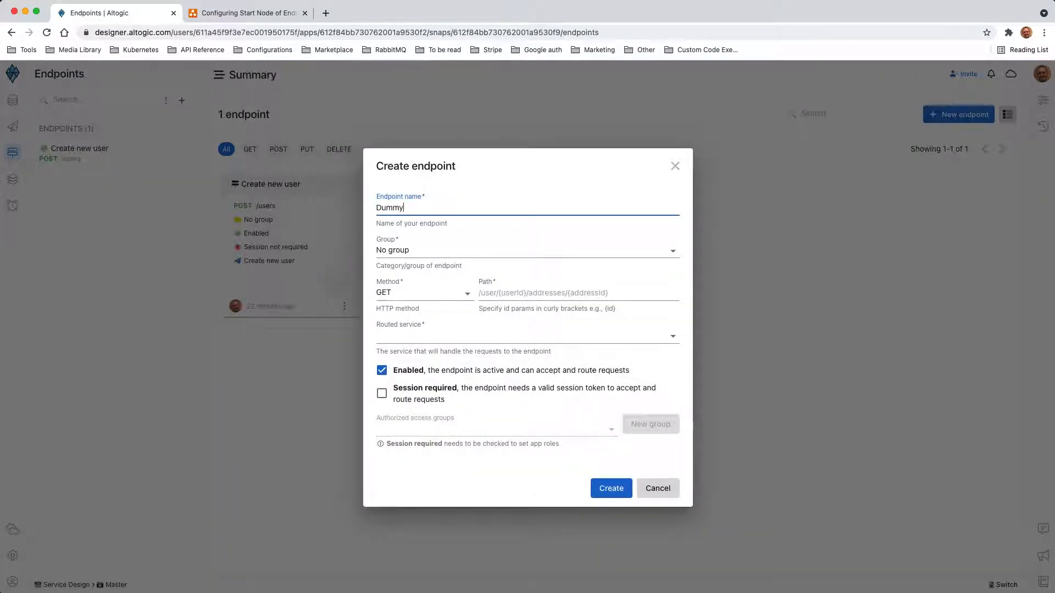
{"action": "type", "text": " endpoint"}
{"action": "left_click", "coordinate": [423, 290]}
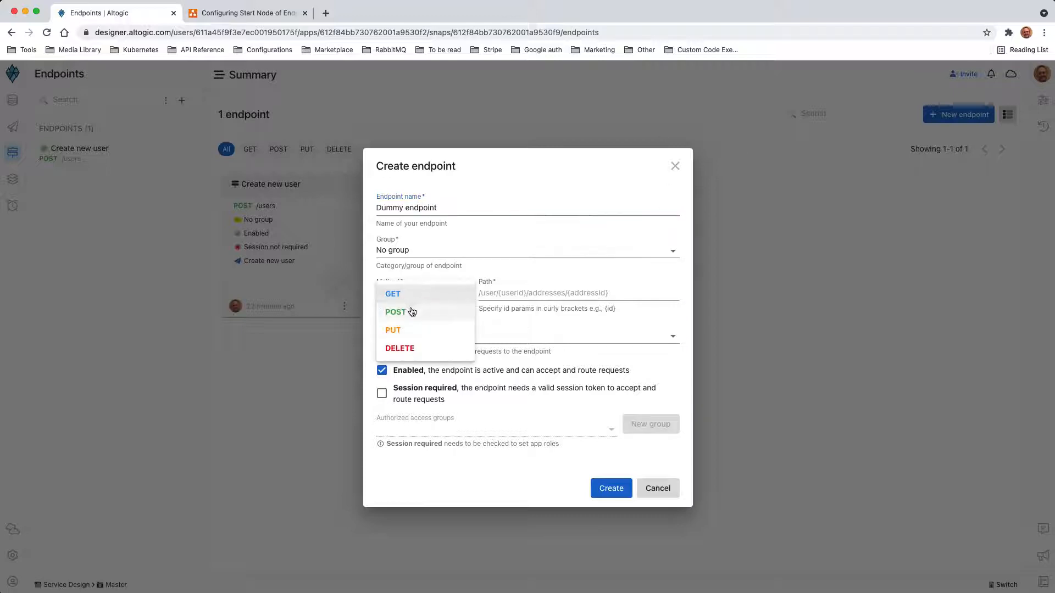
{"action": "left_click", "coordinate": [412, 308]}
{"action": "left_click", "coordinate": [487, 295]}
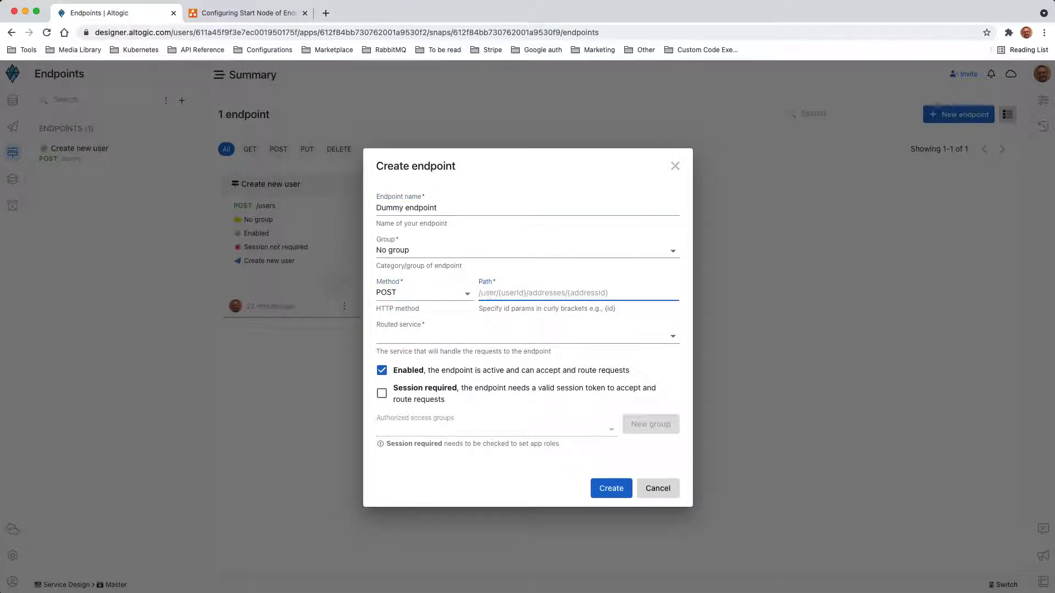
{"action": "type", "text": "/dumm"}
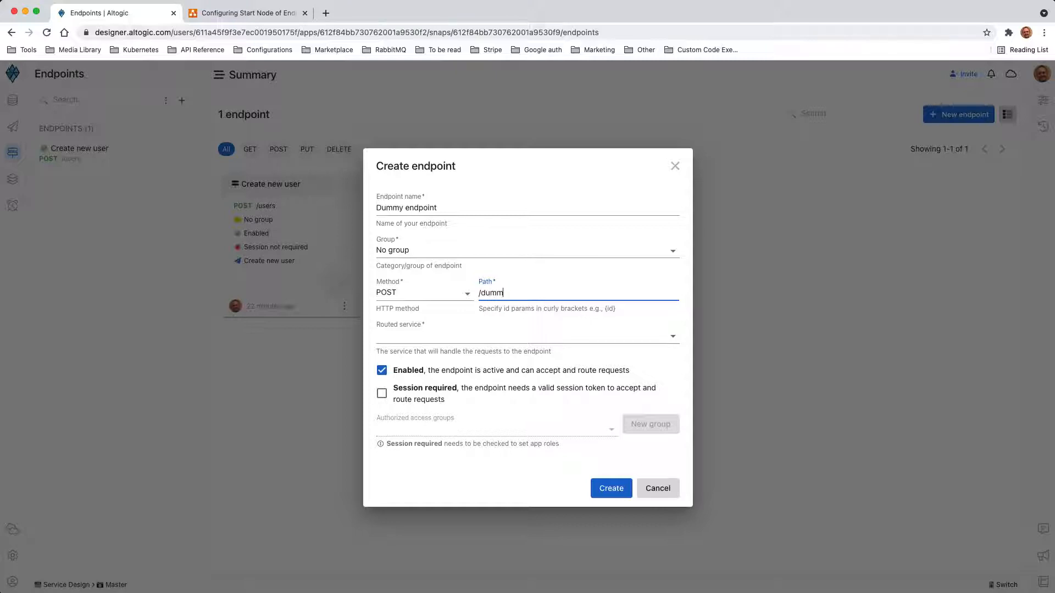
{"action": "type", "text": "y"}
- Route the endpoint to a new 'Dummy service', create it, and open the service's flow designer
{"action": "left_click", "coordinate": [431, 340]}
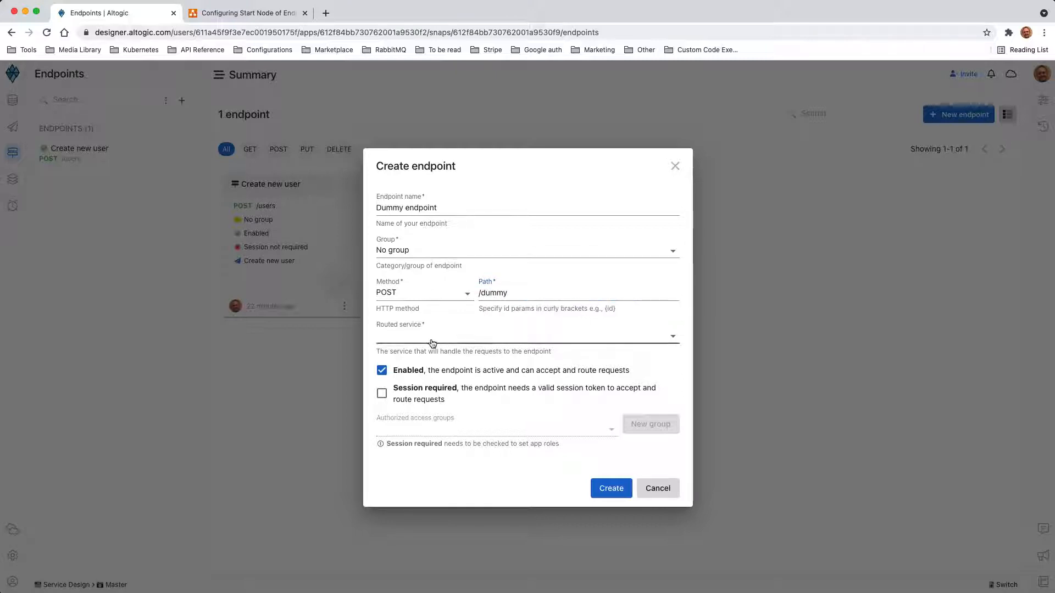
{"action": "left_click", "coordinate": [430, 338]}
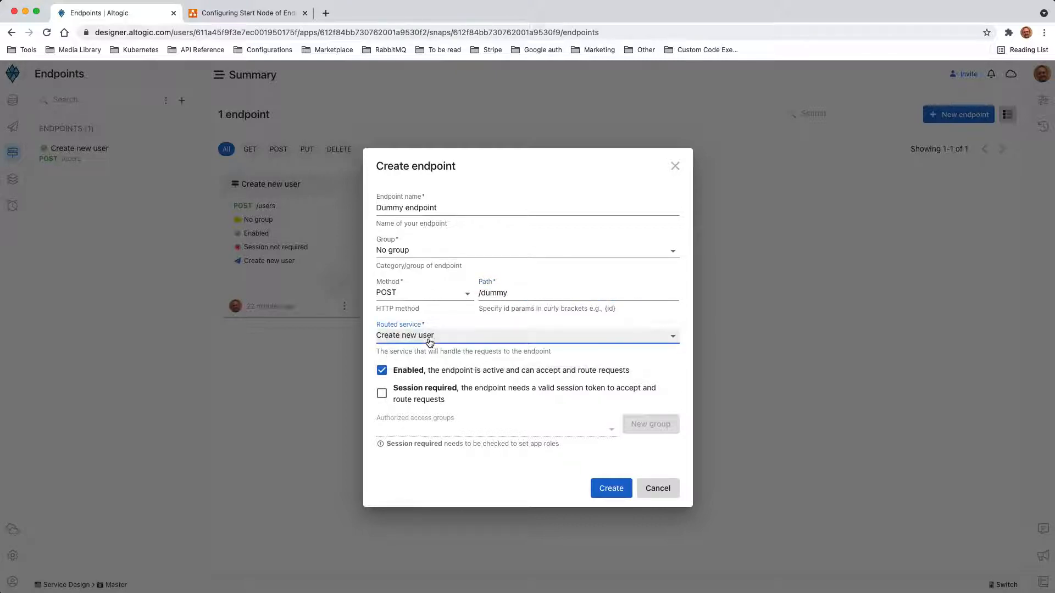
{"action": "left_click", "coordinate": [430, 341]}
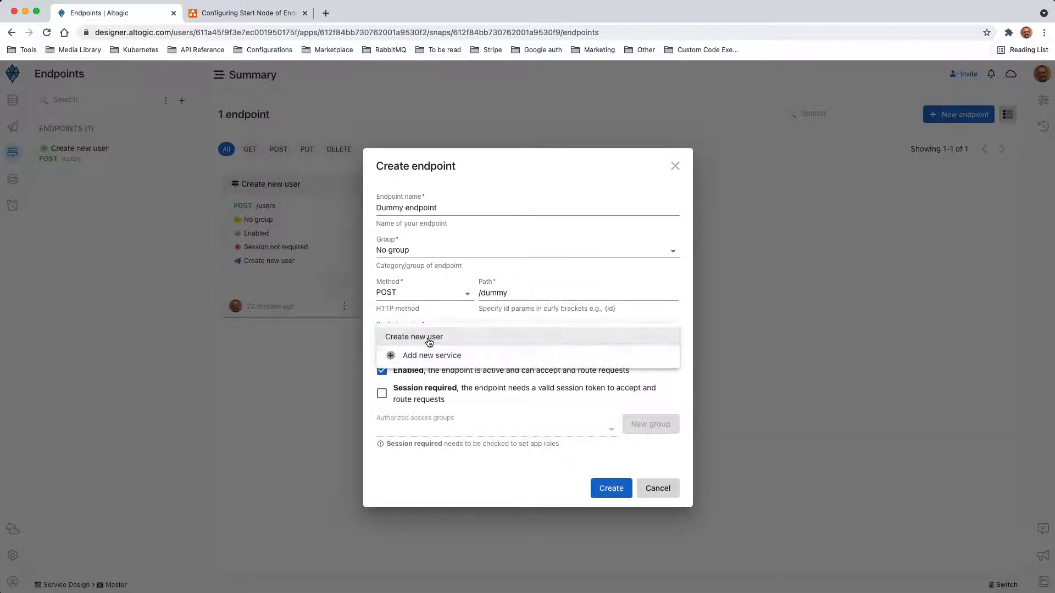
{"action": "left_click", "coordinate": [434, 353]}
{"action": "type", "text": "Dummy service"}
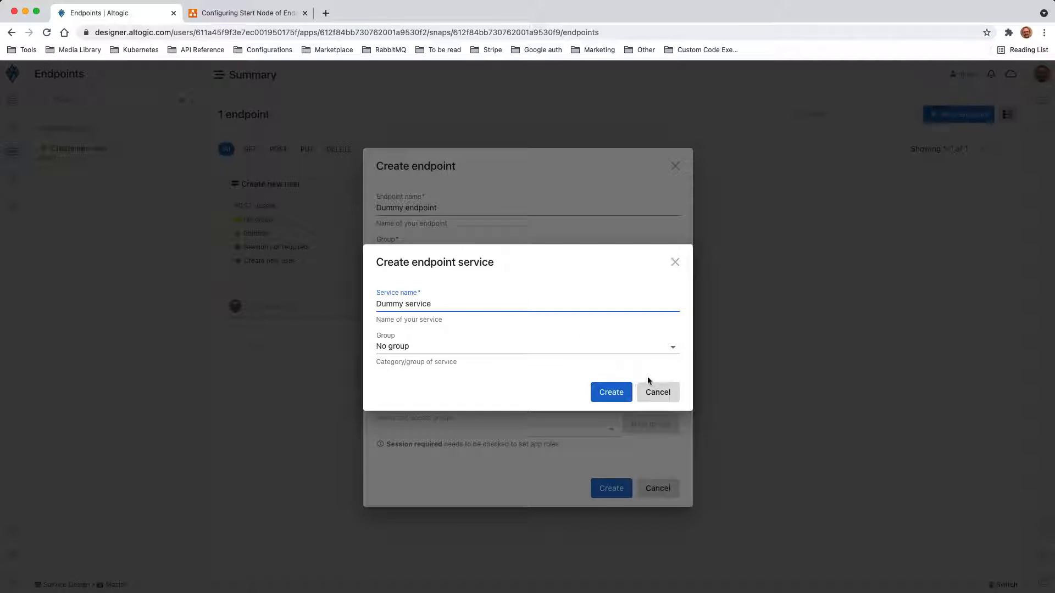
{"action": "left_click", "coordinate": [615, 389]}
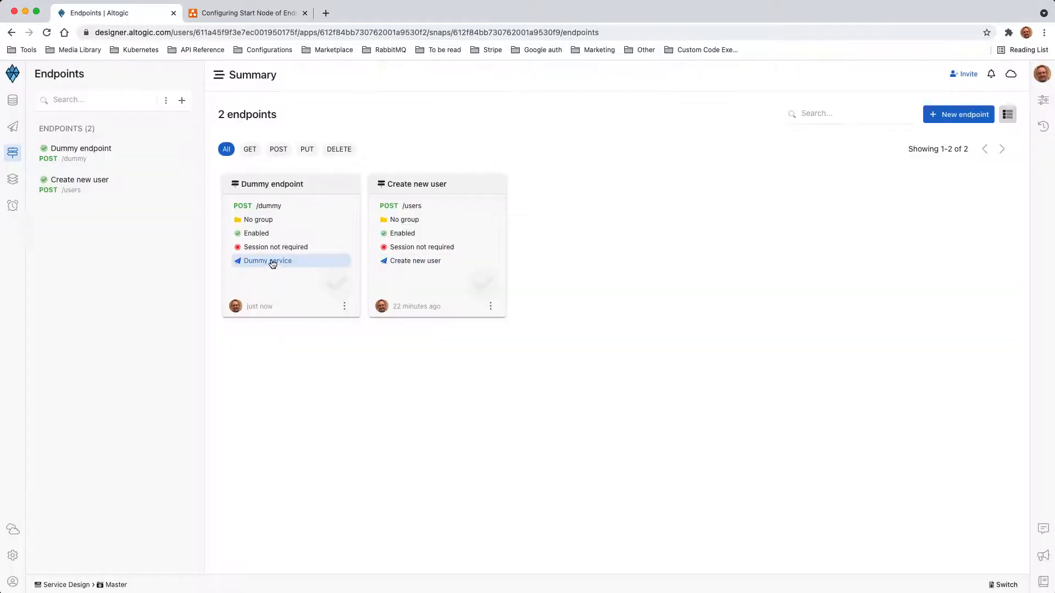
{"action": "left_click", "coordinate": [271, 261]}
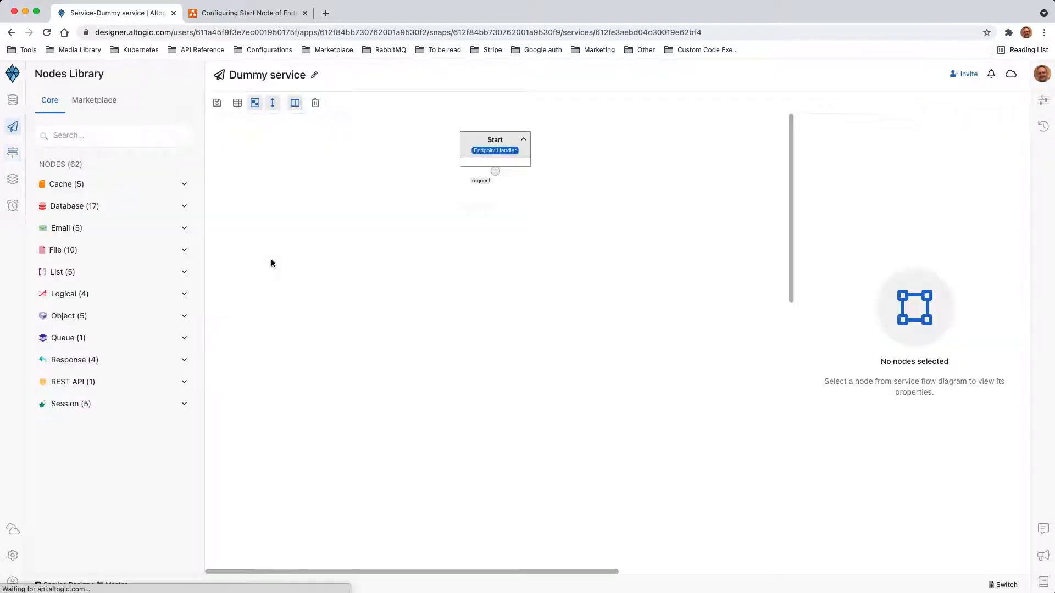
- Add a Return Success Response node wired to Start's request on both its trigger and request inputs
{"action": "left_click", "coordinate": [90, 360]}
{"action": "left_click_drag", "start_coordinate": [113, 448], "coordinate": [500, 270]}
{"action": "left_click_drag", "start_coordinate": [495, 171], "coordinate": [508, 244]}
{"action": "left_click", "coordinate": [506, 267]}
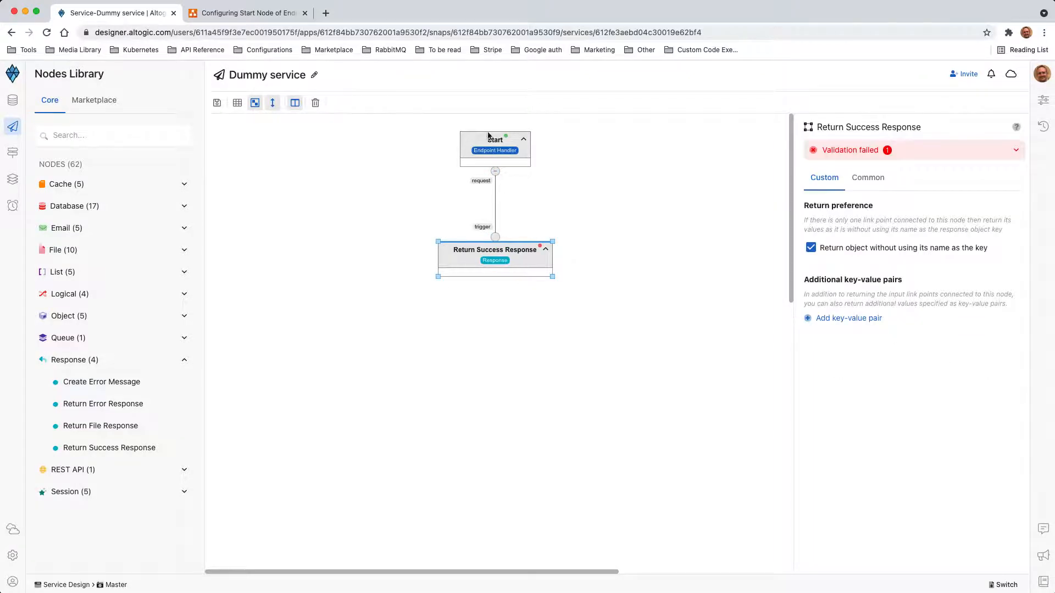
{"action": "left_click_drag", "start_coordinate": [497, 172], "coordinate": [512, 256]}
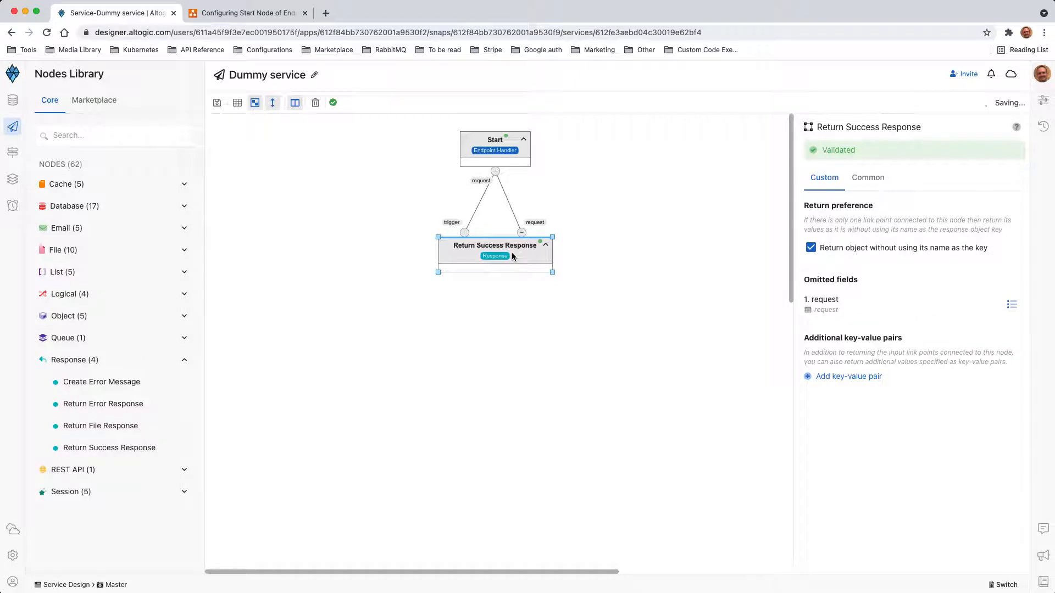
{"action": "left_click", "coordinate": [19, 535]}
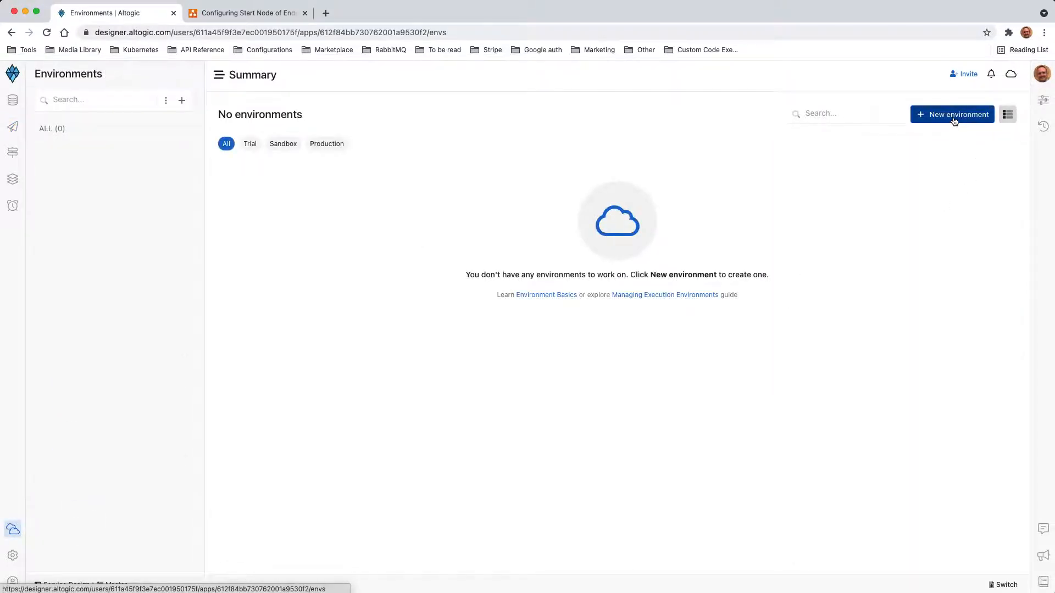
- Create a Trial environment named 'Development'
{"action": "left_click", "coordinate": [954, 117]}
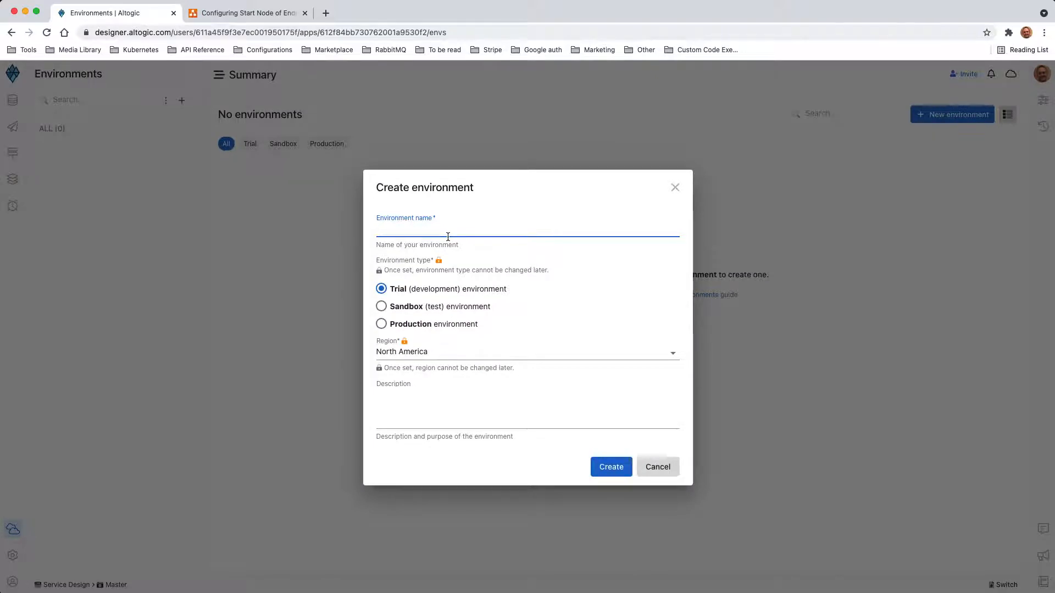
{"action": "type", "text": "Development"}
{"action": "left_click", "coordinate": [614, 467]}
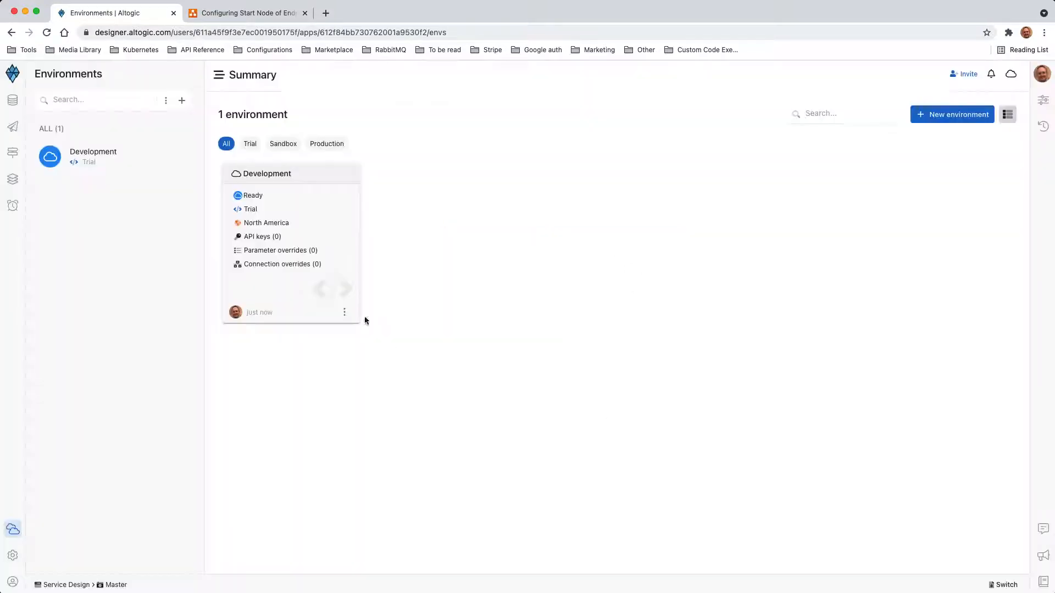
- Deploy the Master snapshot to Development and open its details page
{"action": "left_click", "coordinate": [344, 312]}
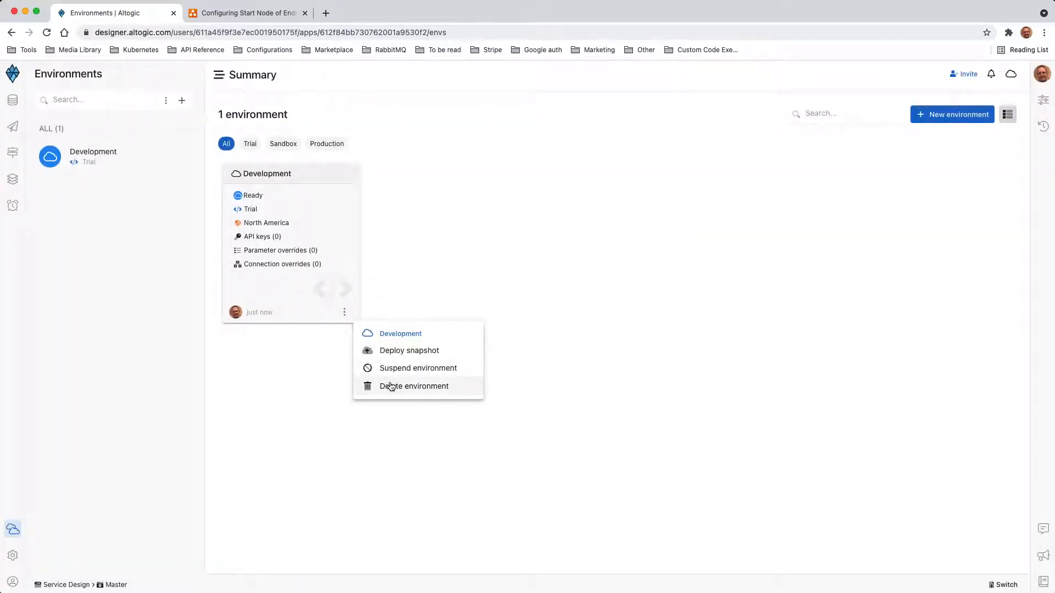
{"action": "left_click", "coordinate": [406, 350]}
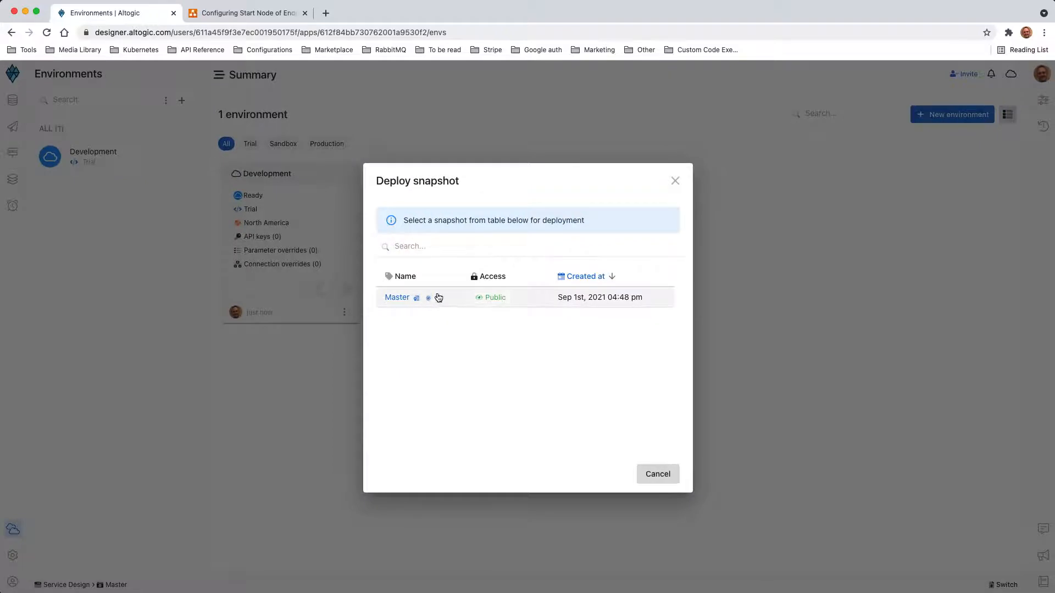
{"action": "left_click", "coordinate": [443, 297]}
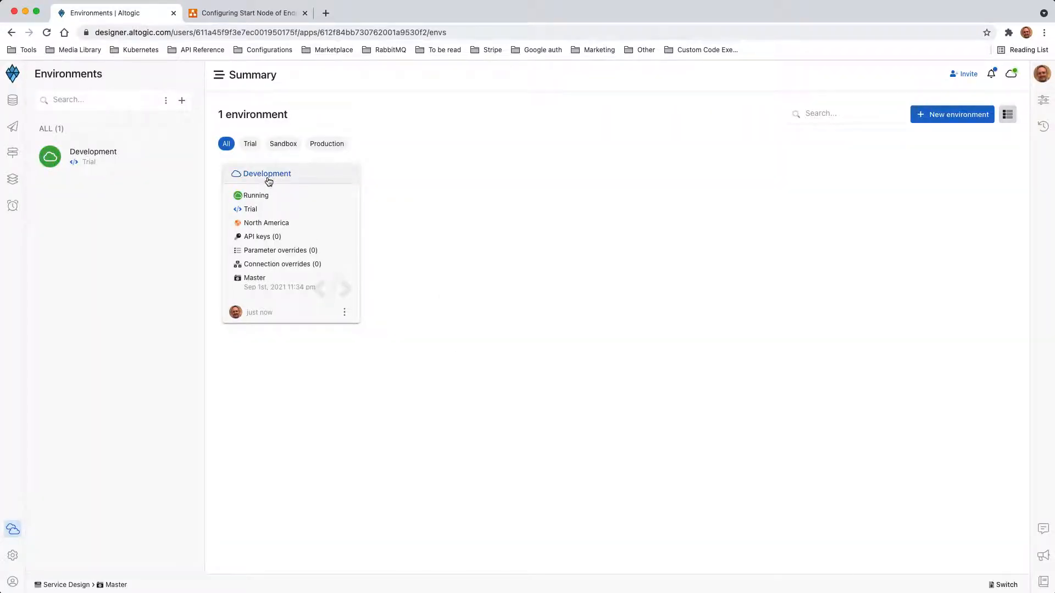
{"action": "left_click", "coordinate": [268, 175]}
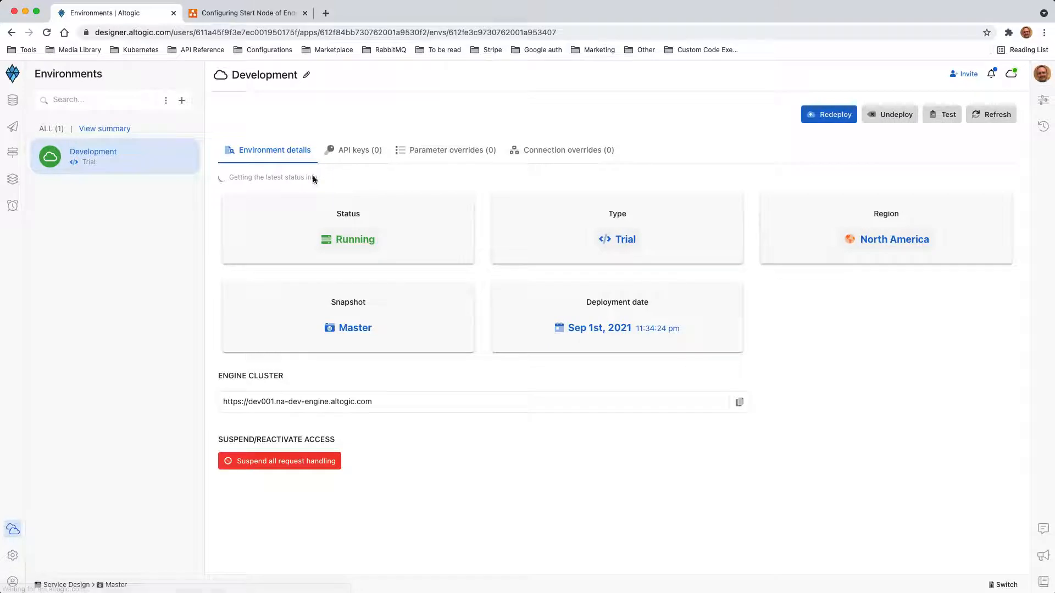
- Open the Dummy endpoint in the Test Panel and look through its Parameters, Body, Files and Headers
{"action": "left_click", "coordinate": [946, 117]}
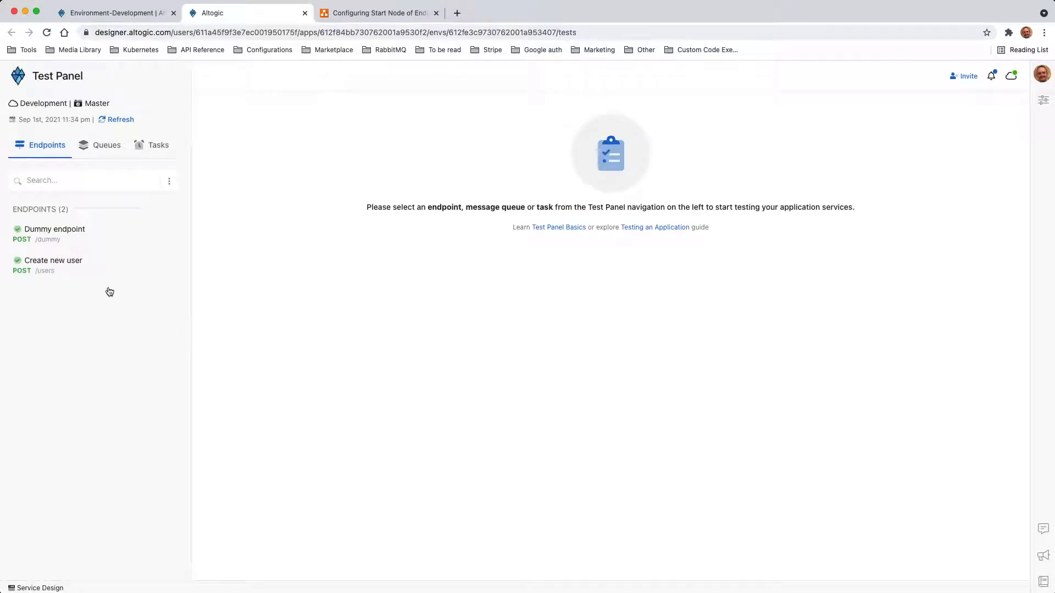
{"action": "left_click", "coordinate": [64, 235]}
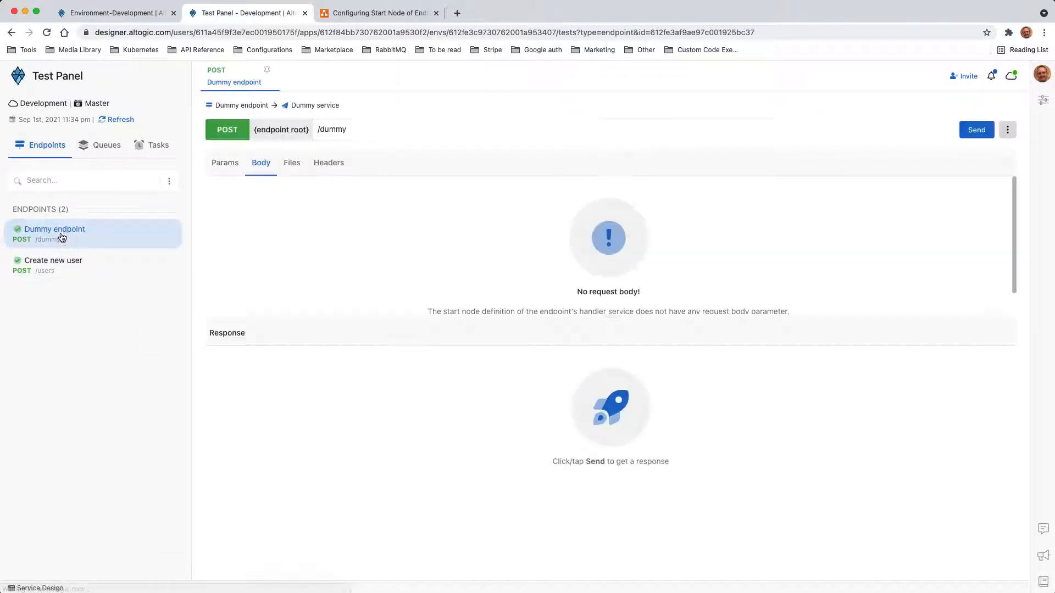
{"action": "left_click", "coordinate": [226, 168]}
{"action": "left_click", "coordinate": [255, 169]}
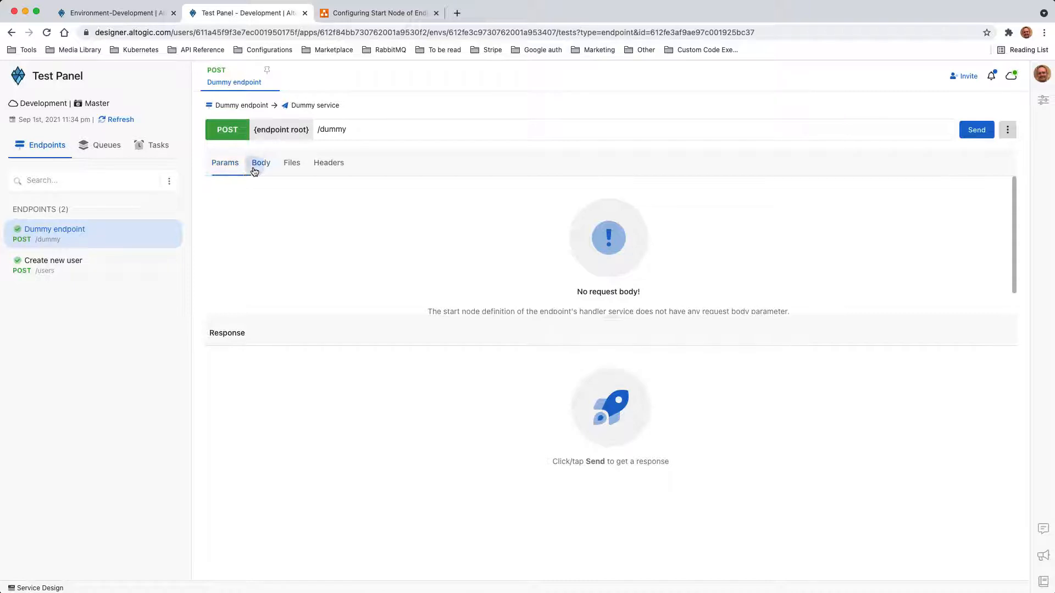
{"action": "left_click", "coordinate": [292, 167]}
{"action": "left_click", "coordinate": [325, 164]}
{"action": "left_click", "coordinate": [297, 166]}
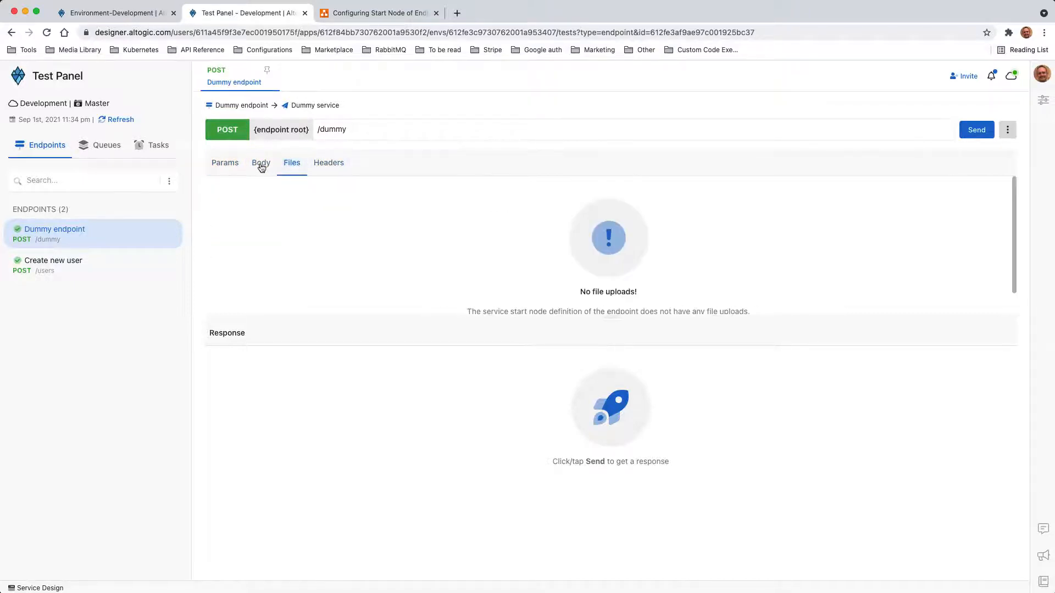
{"action": "left_click", "coordinate": [254, 169]}
{"action": "left_click", "coordinate": [318, 168]}
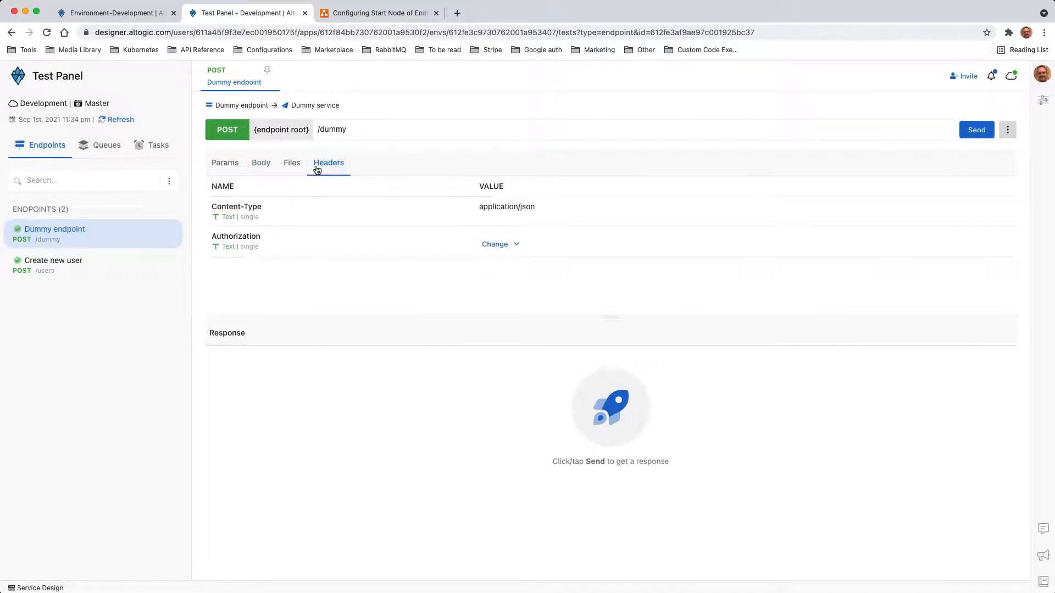
- Create a new 'Full' access API key for the Authorization header
{"action": "left_click", "coordinate": [509, 245]}
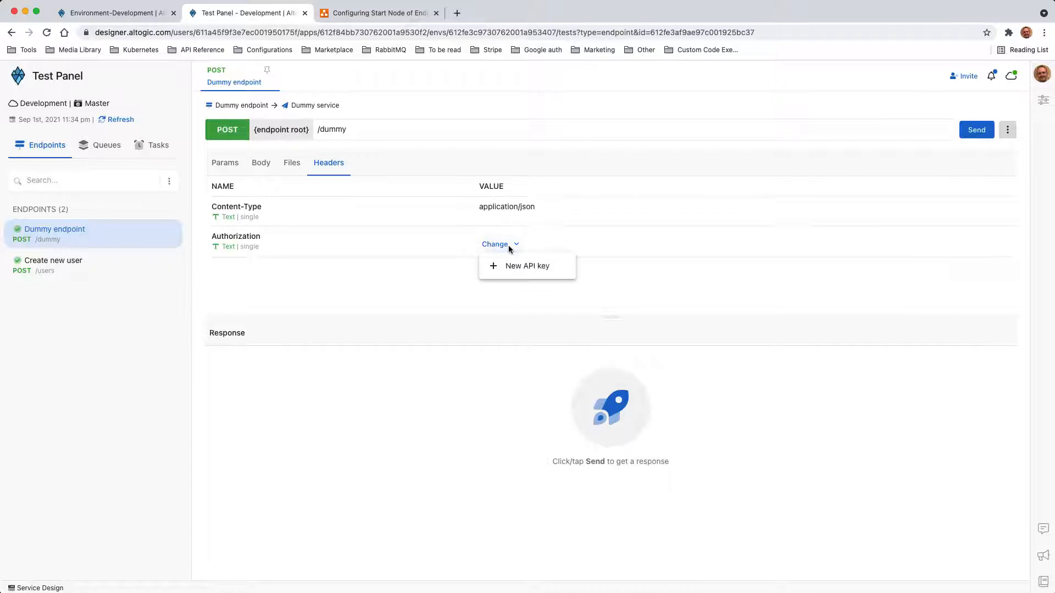
{"action": "left_click", "coordinate": [513, 267]}
{"action": "type", "text": "Full"}
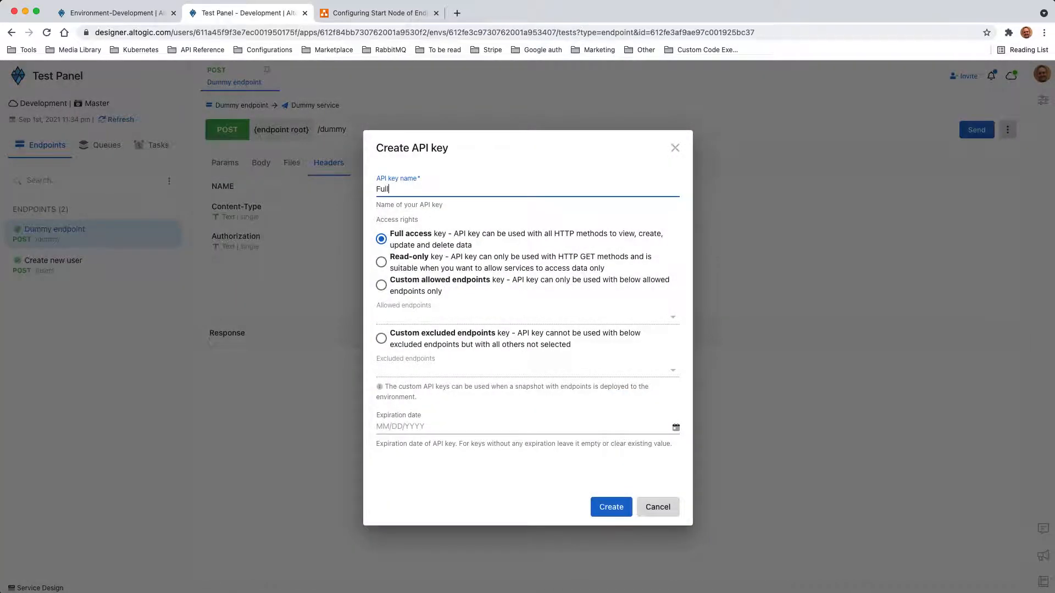
{"action": "left_click", "coordinate": [611, 507]}
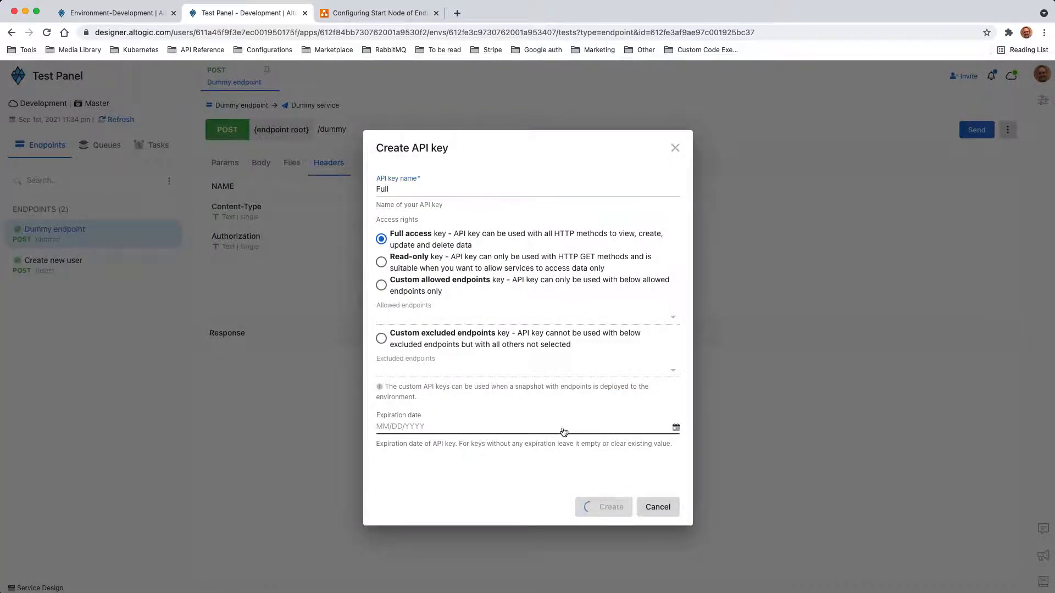
- Apply the default header values, including Content-Type application/json, then view the Body settings
{"action": "left_click", "coordinate": [1008, 129]}
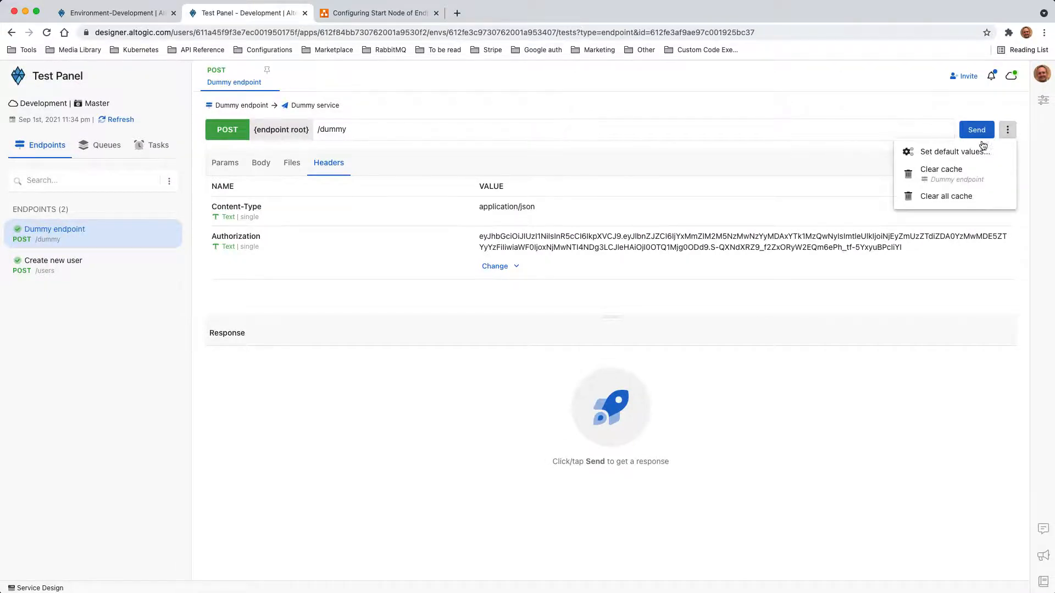
{"action": "left_click", "coordinate": [952, 152]}
{"action": "left_click", "coordinate": [600, 401]}
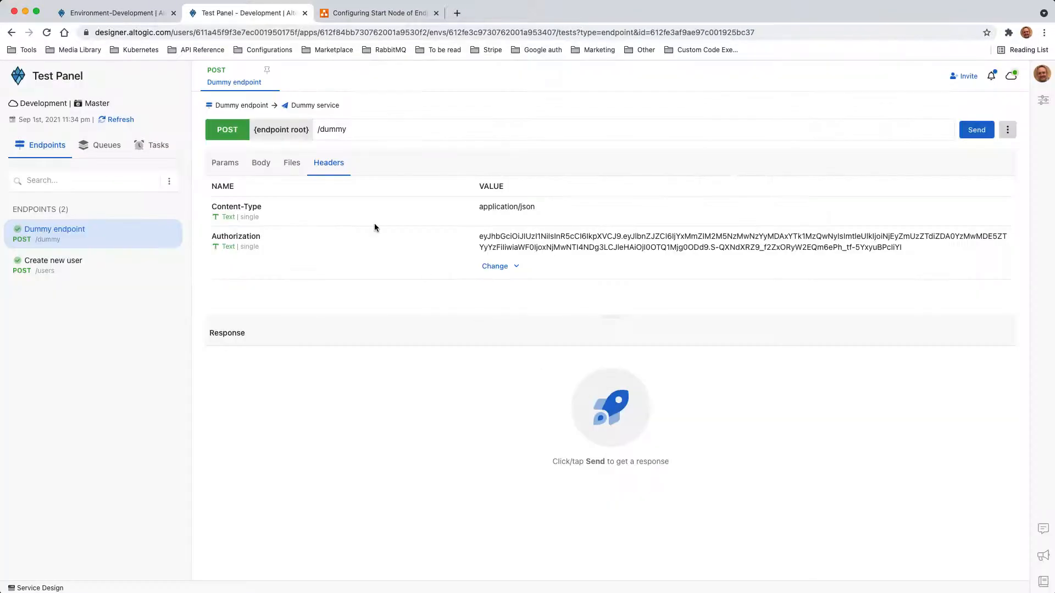
{"action": "left_click", "coordinate": [257, 163]}
- Send the POST /dummy test and highlight the response's client object with its IP and deviceType
{"action": "left_click", "coordinate": [973, 132]}
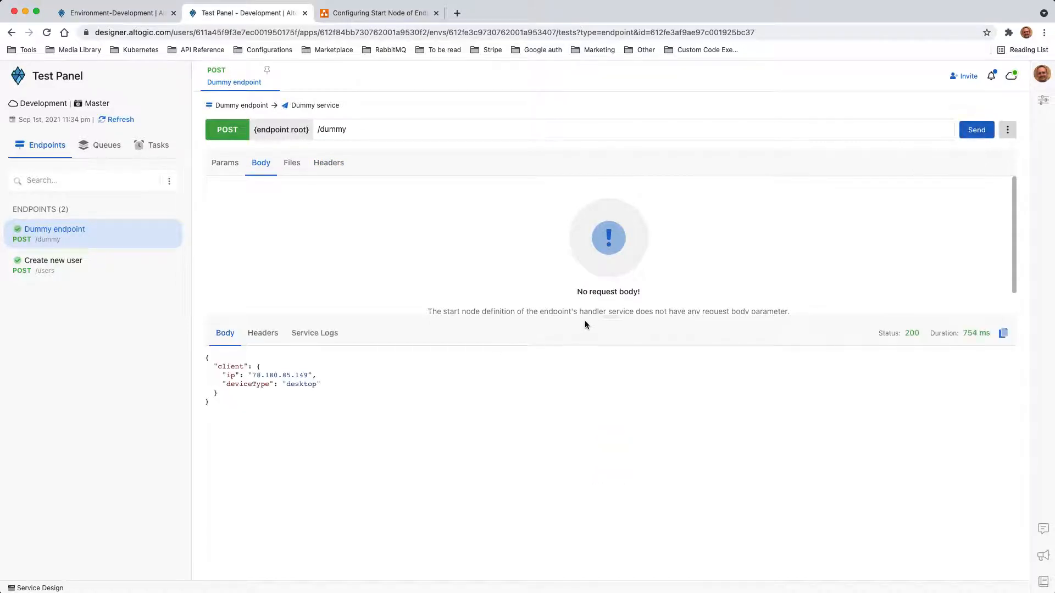
{"action": "left_click_drag", "start_coordinate": [585, 321], "coordinate": [620, 275]}
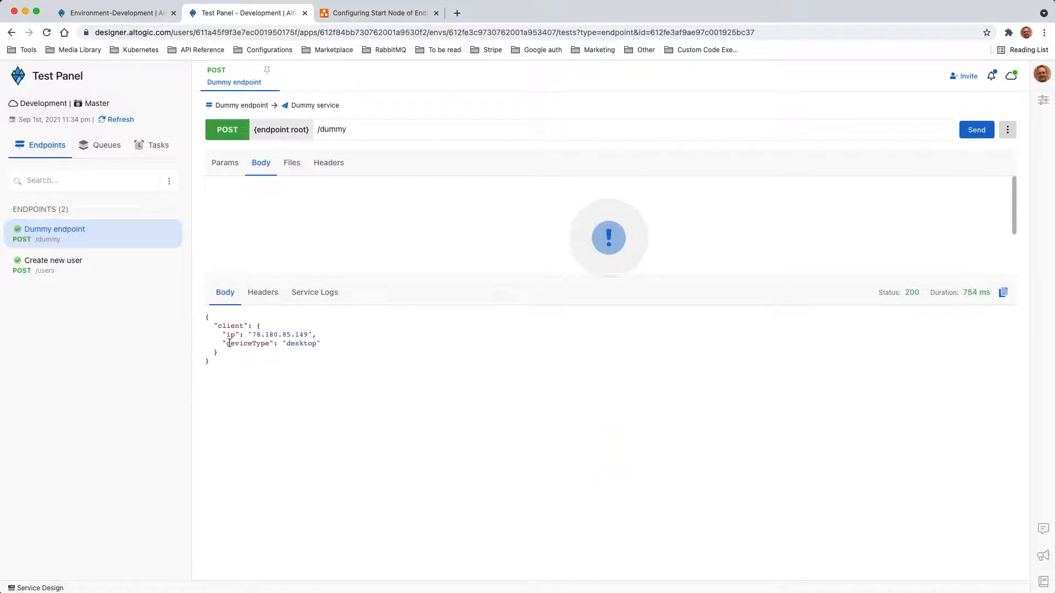
{"action": "left_click_drag", "start_coordinate": [214, 325], "coordinate": [238, 355]}
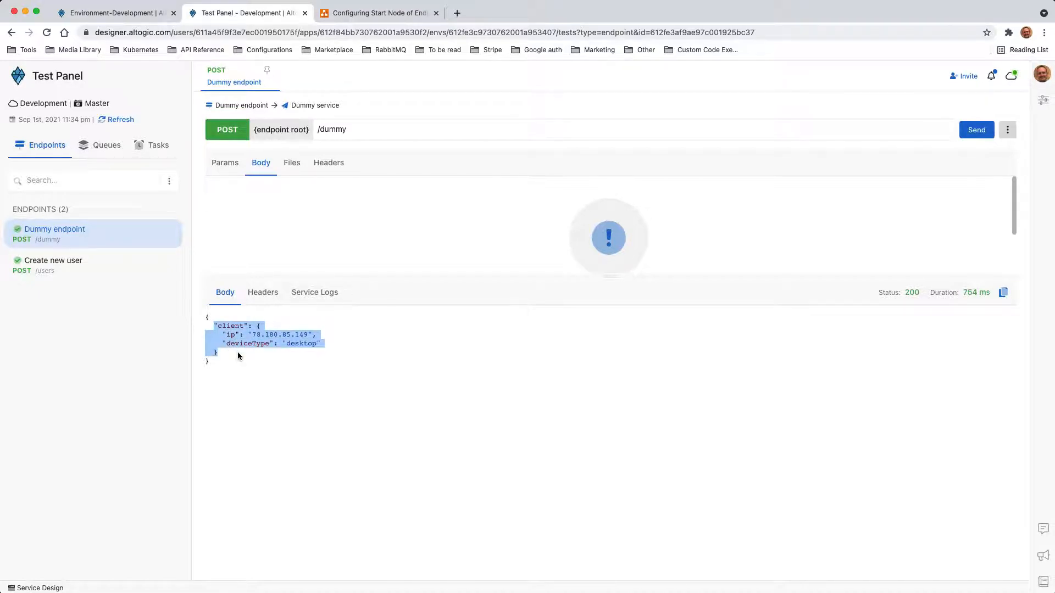
{"action": "left_click_drag", "start_coordinate": [215, 356], "coordinate": [196, 327]}
{"action": "triple_click", "coordinate": [277, 335]}
{"action": "triple_click", "coordinate": [280, 344]}
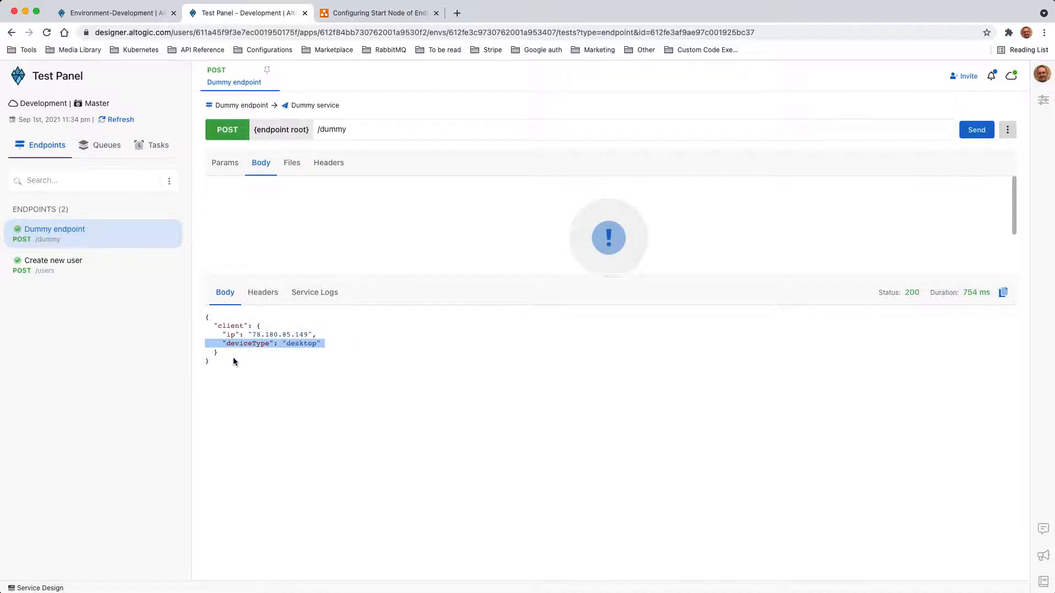
{"action": "left_click_drag", "start_coordinate": [233, 357], "coordinate": [195, 332]}
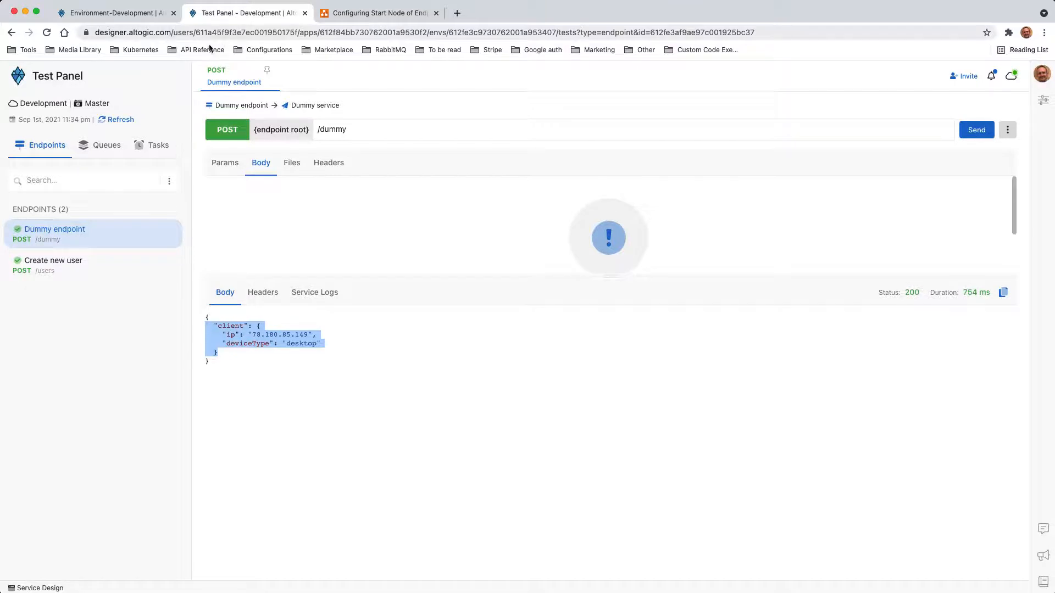
{"action": "left_click", "coordinate": [379, 12]}
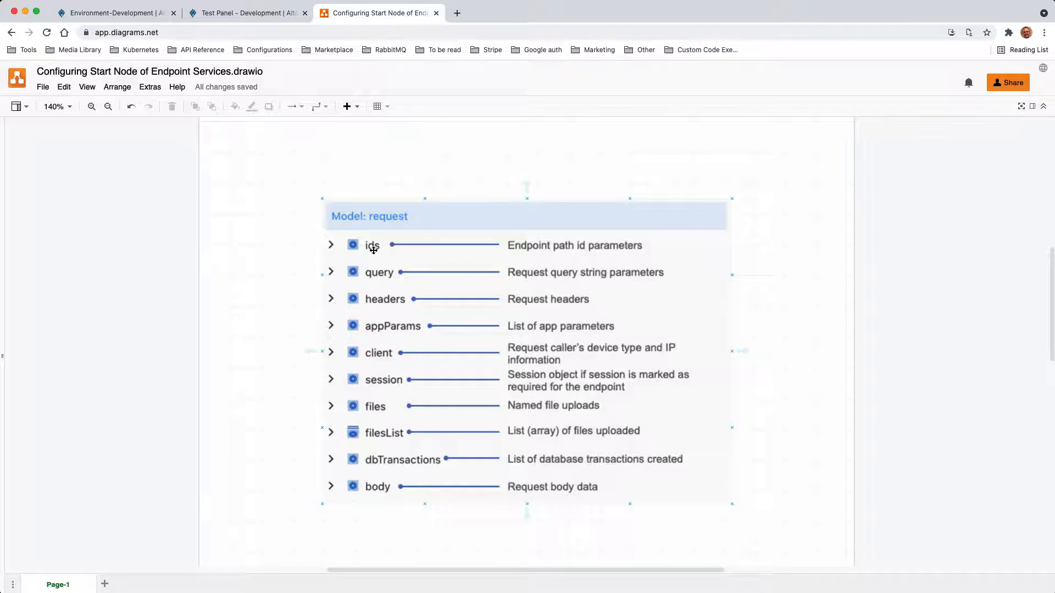
- Return from the request model diagram to the Altogic Development environment page
{"action": "left_click", "coordinate": [108, 20]}
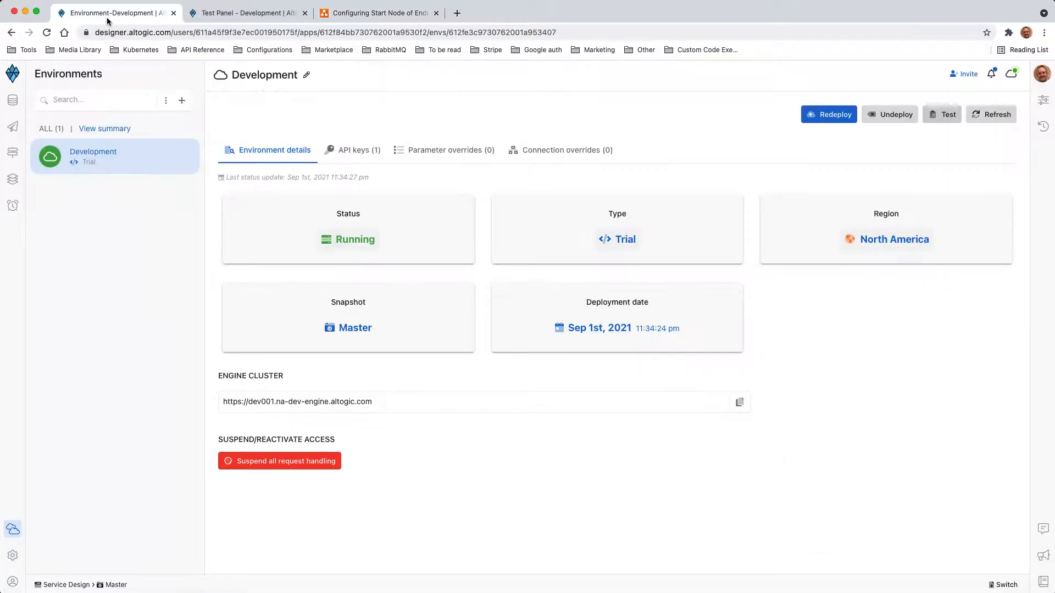
- Extend the Dummy endpoint path to /dummy/{userId}/books/{bookId} and update it
{"action": "left_click", "coordinate": [13, 127]}
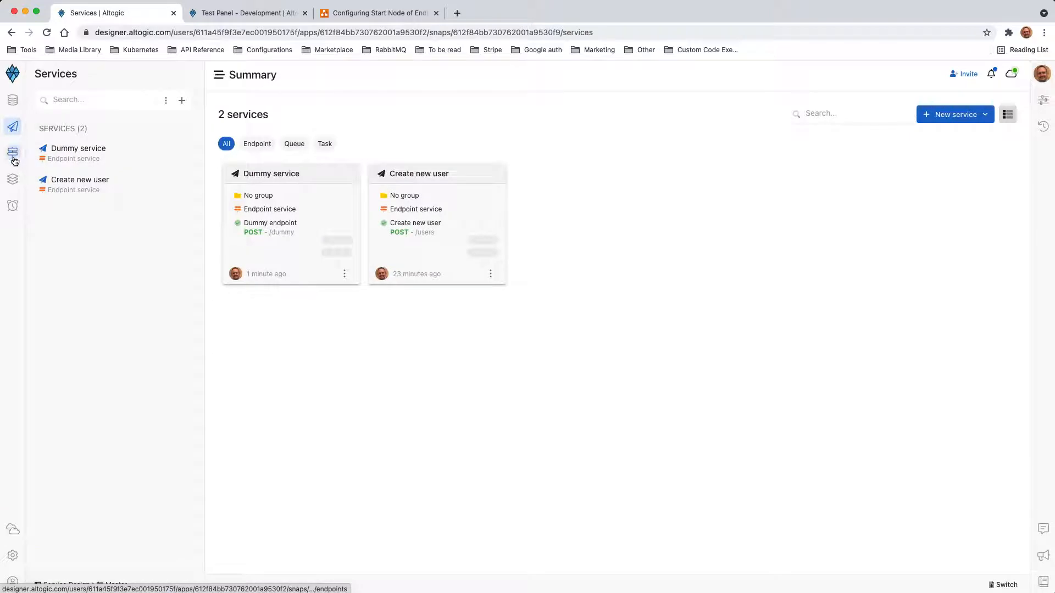
{"action": "left_click", "coordinate": [13, 159]}
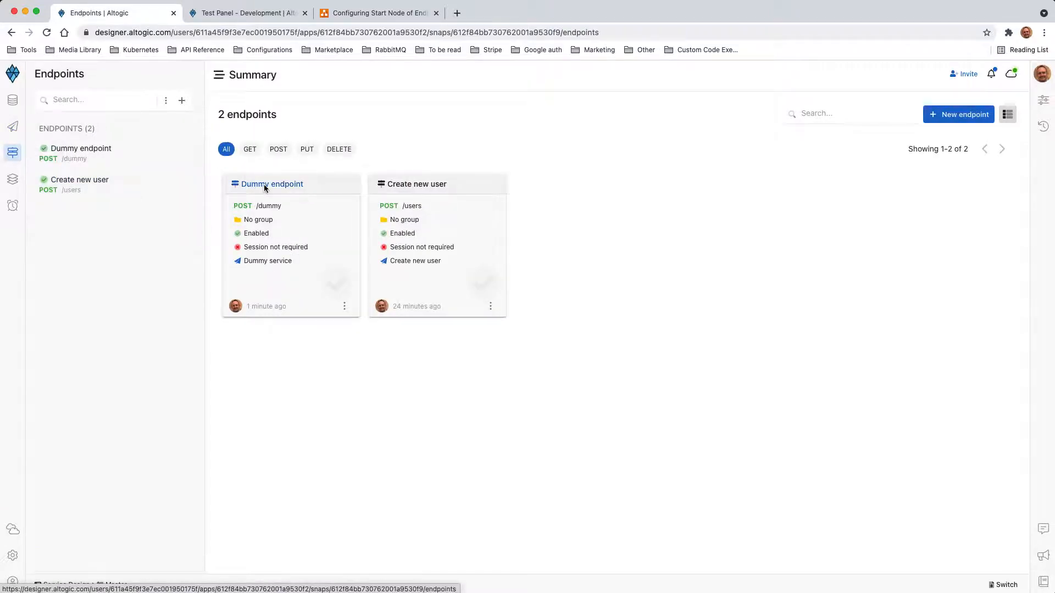
{"action": "left_click", "coordinate": [263, 185]}
{"action": "left_click", "coordinate": [552, 296]}
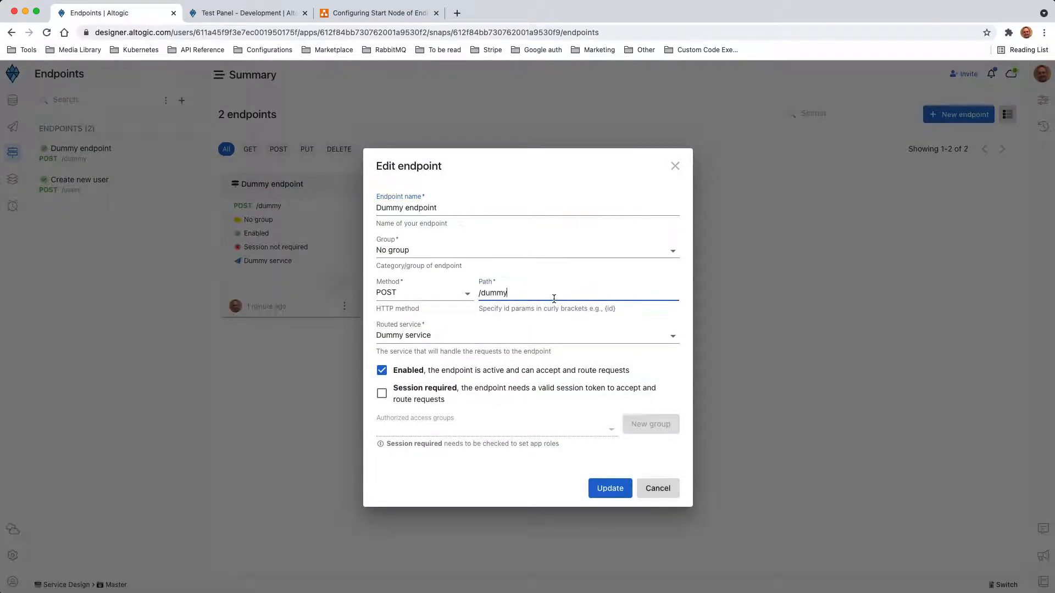
{"action": "type", "text": "/{userId}/books/{bookId"}
{"action": "left_click_drag", "start_coordinate": [509, 293], "coordinate": [594, 293]}
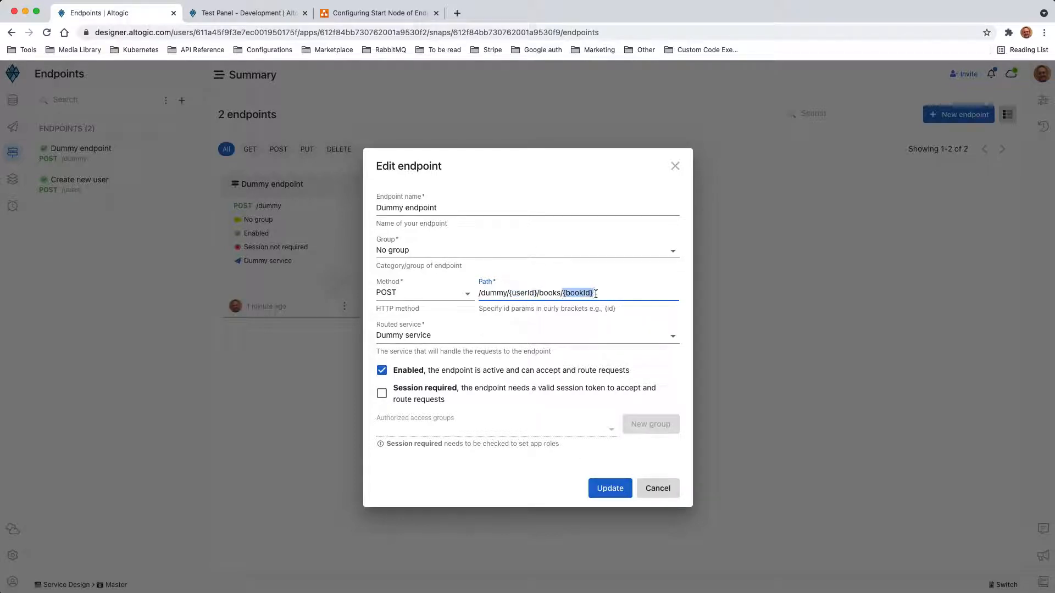
{"action": "left_click", "coordinate": [616, 493]}
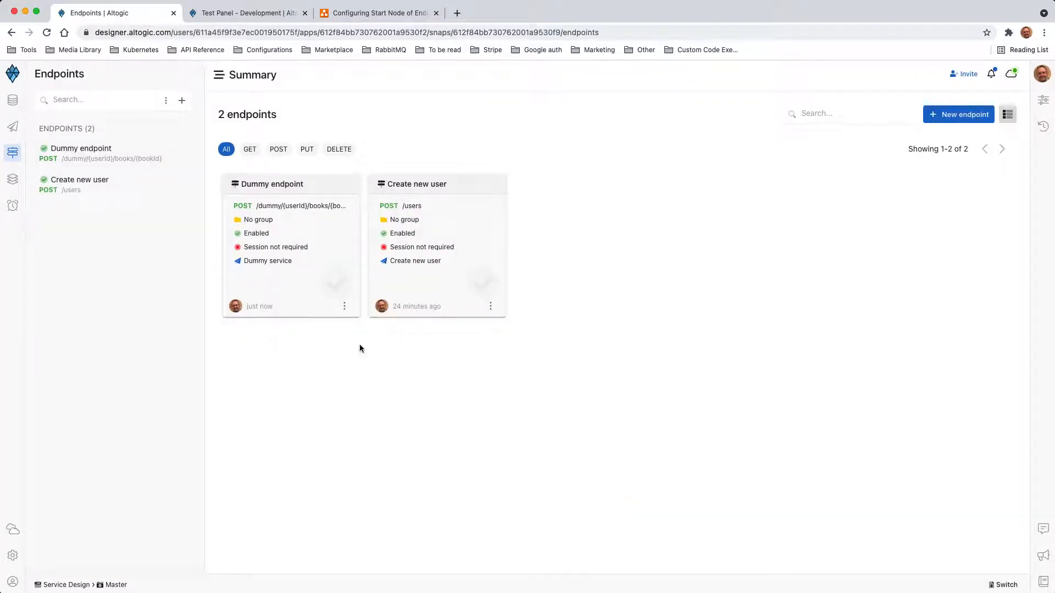
- Reload the Dummy endpoint in the Test Panel and pick out its {userId} and {bookId} path parameters
{"action": "left_click", "coordinate": [243, 17]}
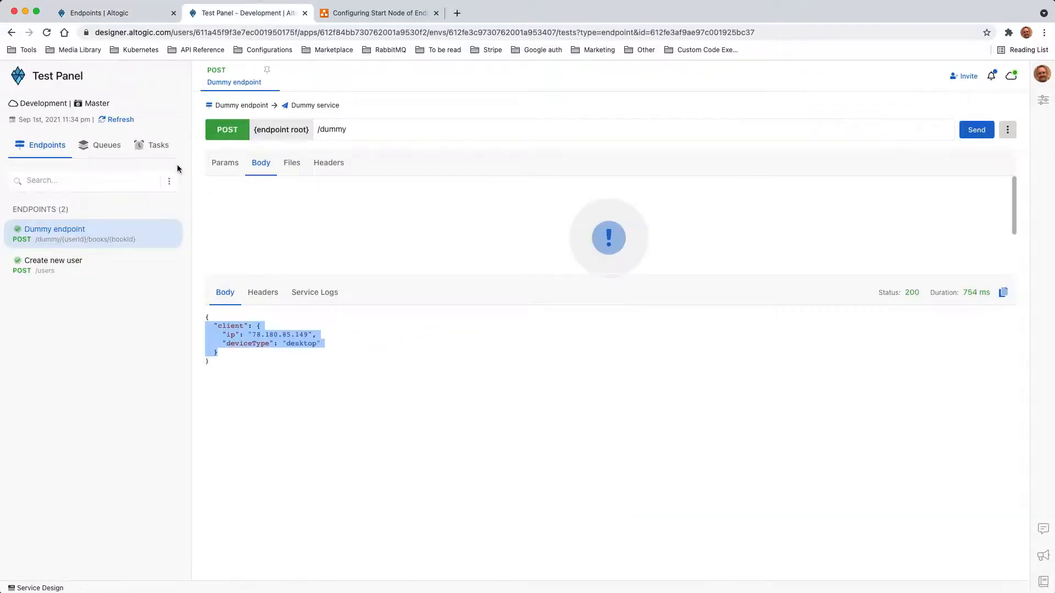
{"action": "left_click", "coordinate": [68, 267]}
{"action": "left_click", "coordinate": [68, 235]}
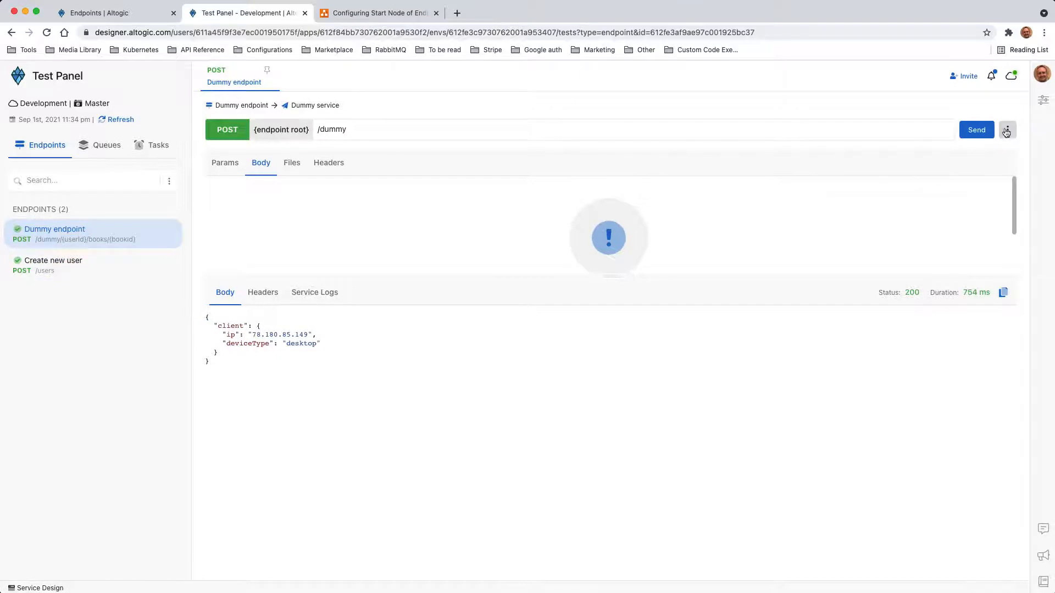
{"action": "left_click", "coordinate": [1006, 131]}
{"action": "left_click", "coordinate": [947, 167]}
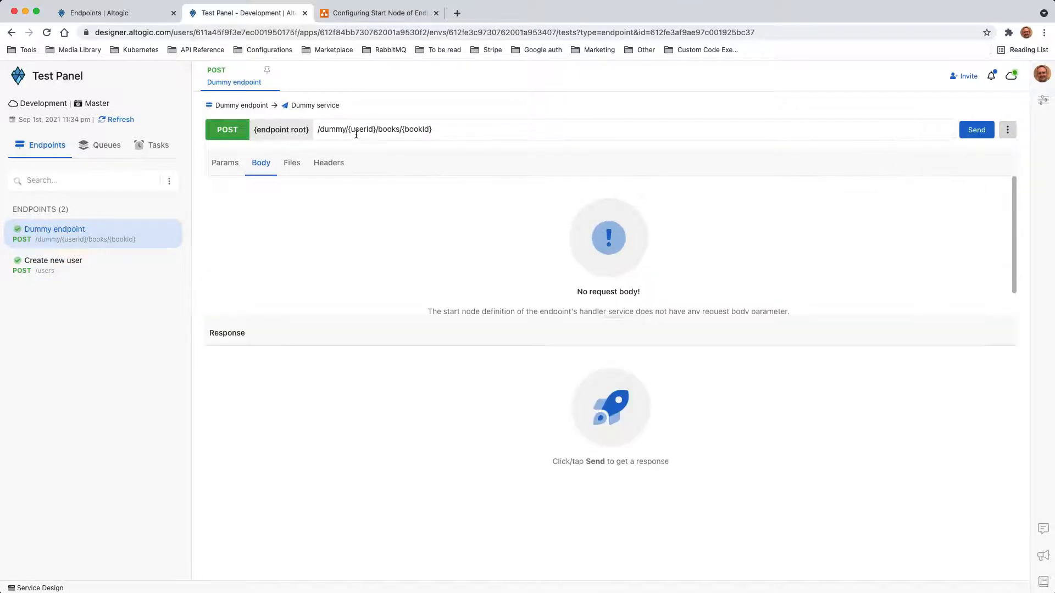
{"action": "left_click_drag", "start_coordinate": [349, 132], "coordinate": [377, 132]}
{"action": "left_click", "coordinate": [411, 133]}
{"action": "left_click_drag", "start_coordinate": [404, 130], "coordinate": [437, 130]}
{"action": "left_click", "coordinate": [440, 132]}
{"action": "left_click_drag", "start_coordinate": [350, 131], "coordinate": [377, 132]}
{"action": "left_click", "coordinate": [370, 133]}
{"action": "left_click_drag", "start_coordinate": [348, 131], "coordinate": [375, 131]}
- Replace {userId} and {bookId} in the test path with the app and environment IDs from the address bar
{"action": "left_click", "coordinate": [353, 33]}
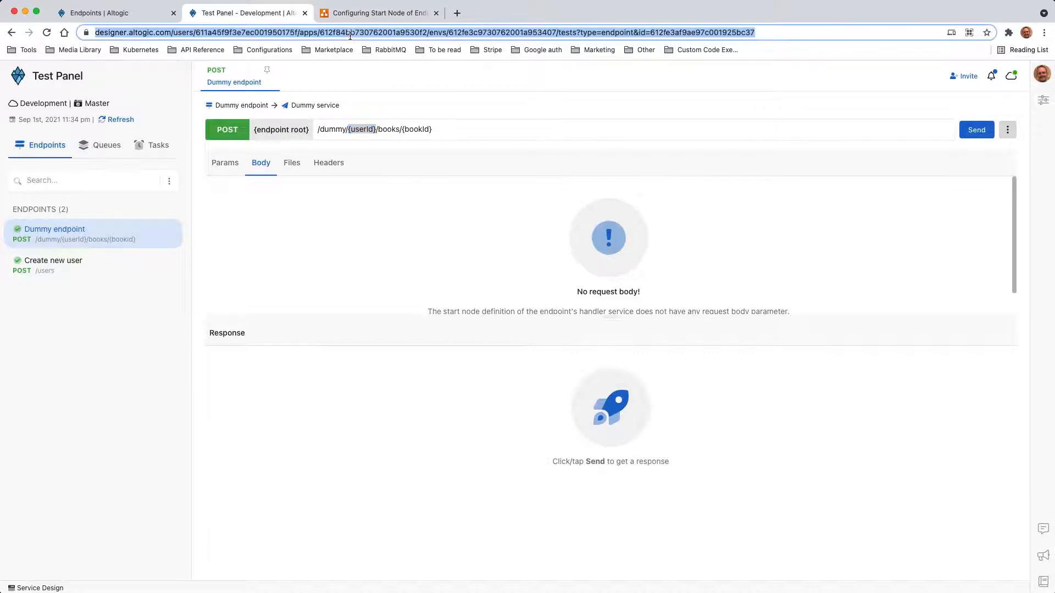
{"action": "double_click", "coordinate": [364, 33]}
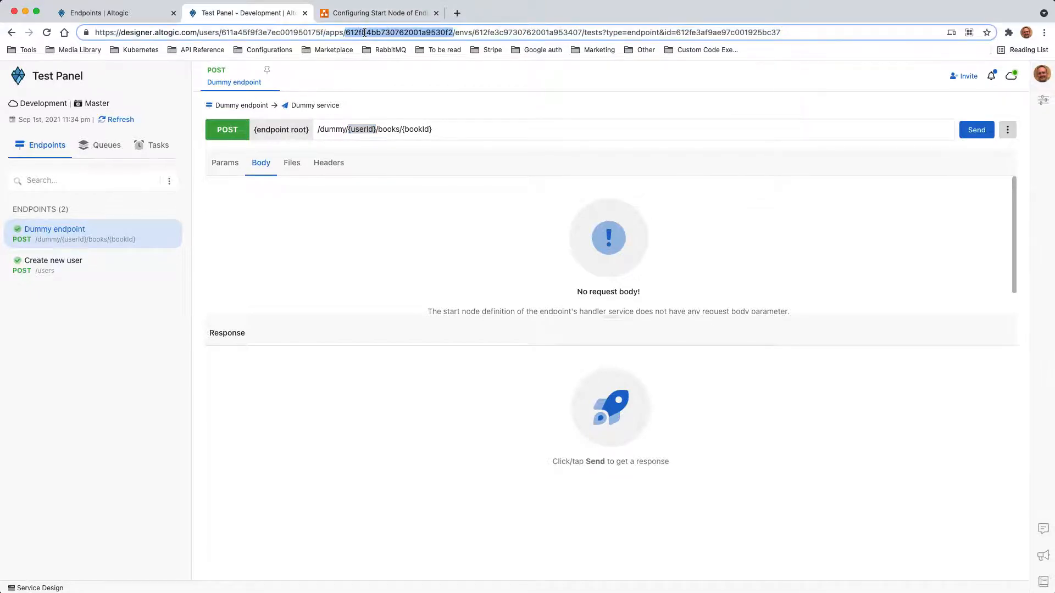
{"action": "double_click", "coordinate": [536, 32]}
{"action": "double_click", "coordinate": [393, 33]}
{"action": "key", "text": "ctrl+c"}
{"action": "left_click", "coordinate": [368, 148]}
{"action": "left_click_drag", "start_coordinate": [348, 132], "coordinate": [377, 131]}
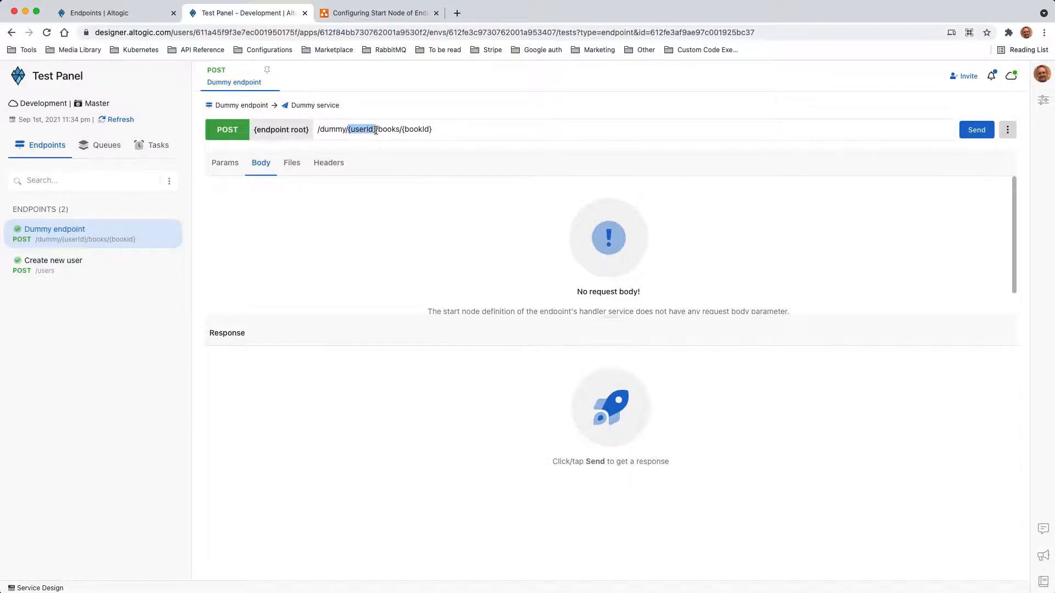
{"action": "key", "text": "ctrl+v"}
{"action": "double_click", "coordinate": [508, 31]}
{"action": "key", "text": "super+c"}
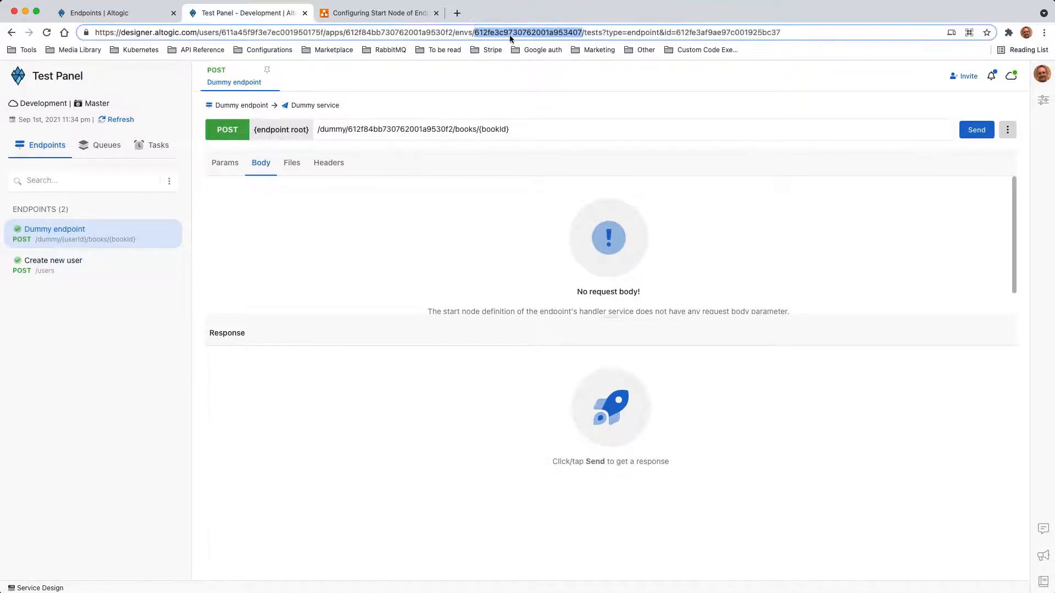
{"action": "left_click_drag", "start_coordinate": [479, 130], "coordinate": [508, 128]}
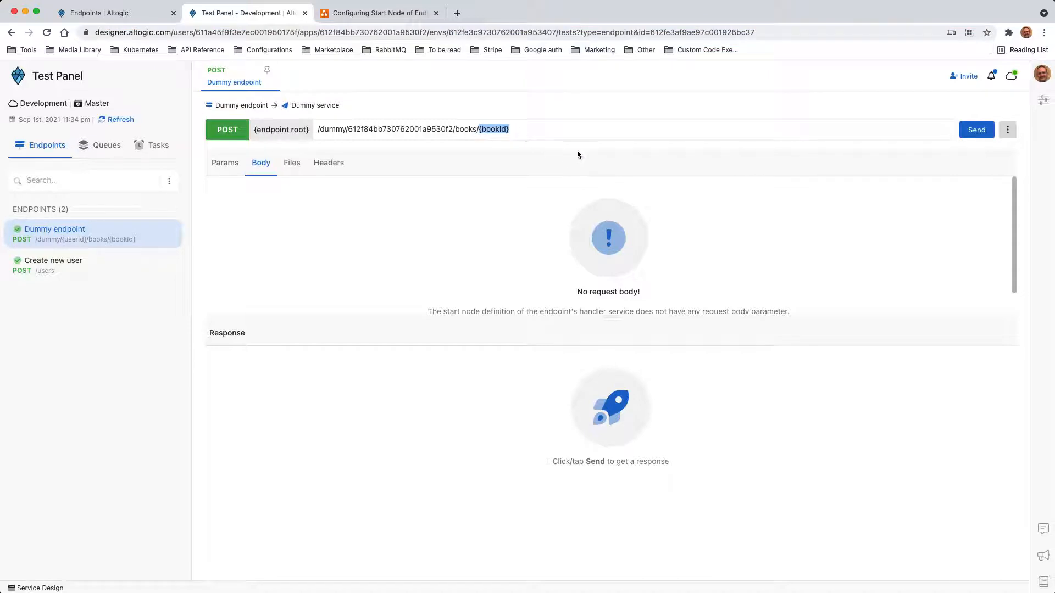
{"action": "key", "text": "super+v"}
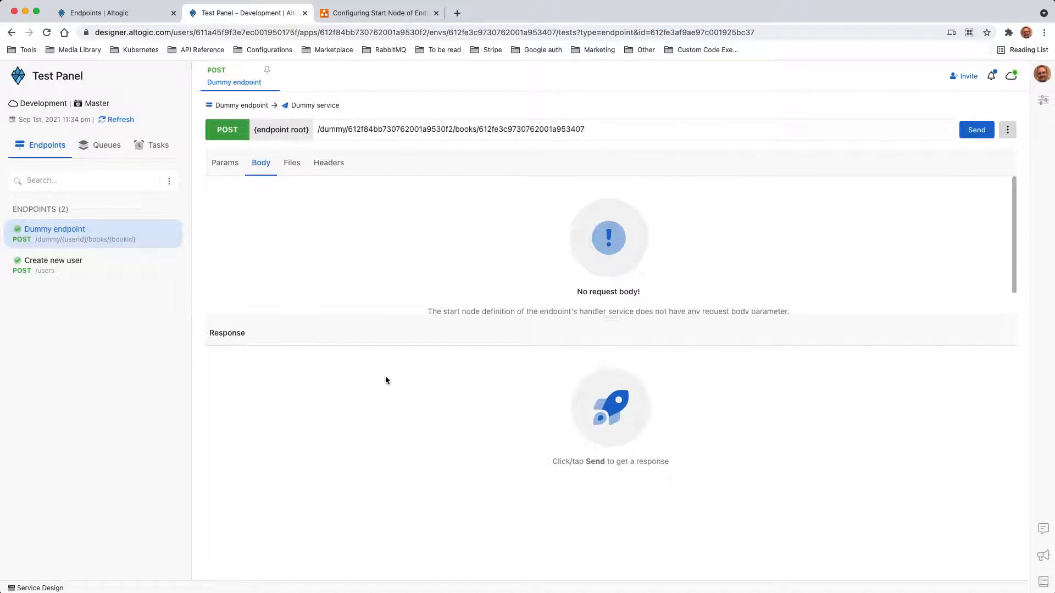
- Send the request and confirm the 200 response lists userId and bookId under ids
{"action": "left_click", "coordinate": [978, 132]}
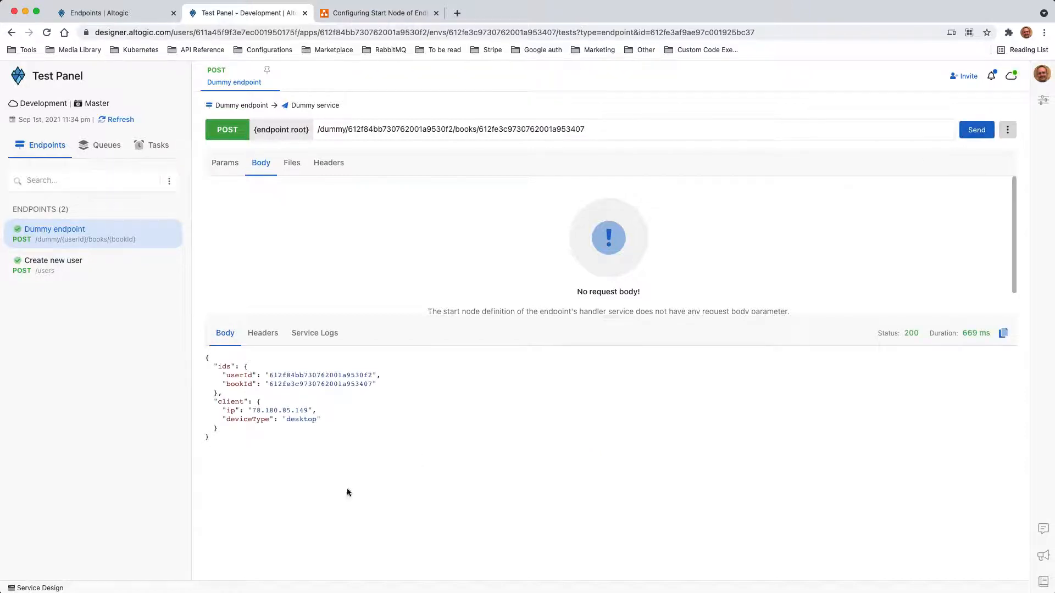
{"action": "left_click_drag", "start_coordinate": [225, 435], "coordinate": [191, 403]}
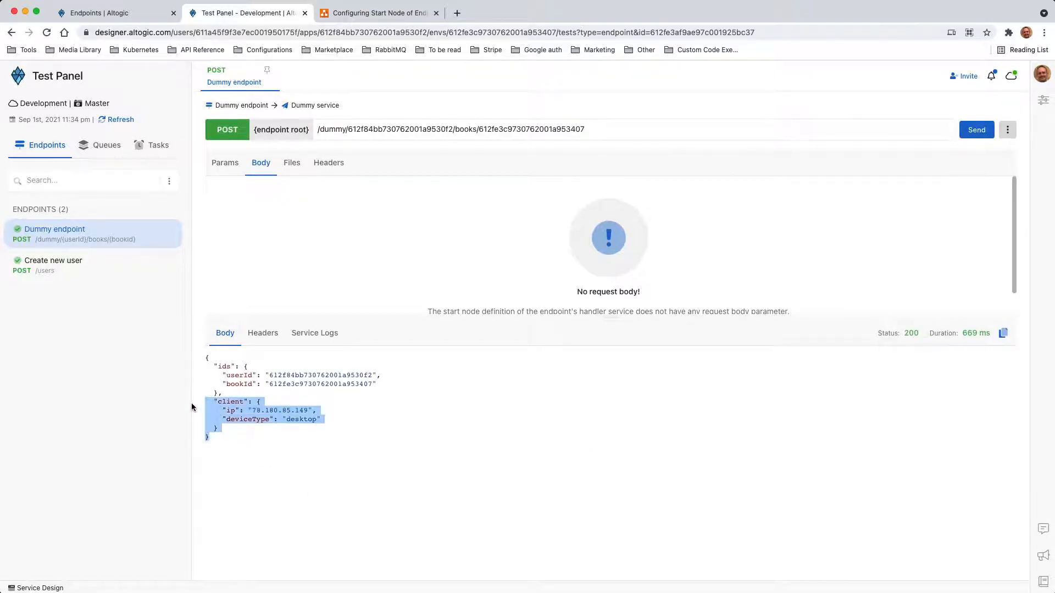
{"action": "left_click", "coordinate": [225, 368]}
{"action": "double_click", "coordinate": [225, 368]}
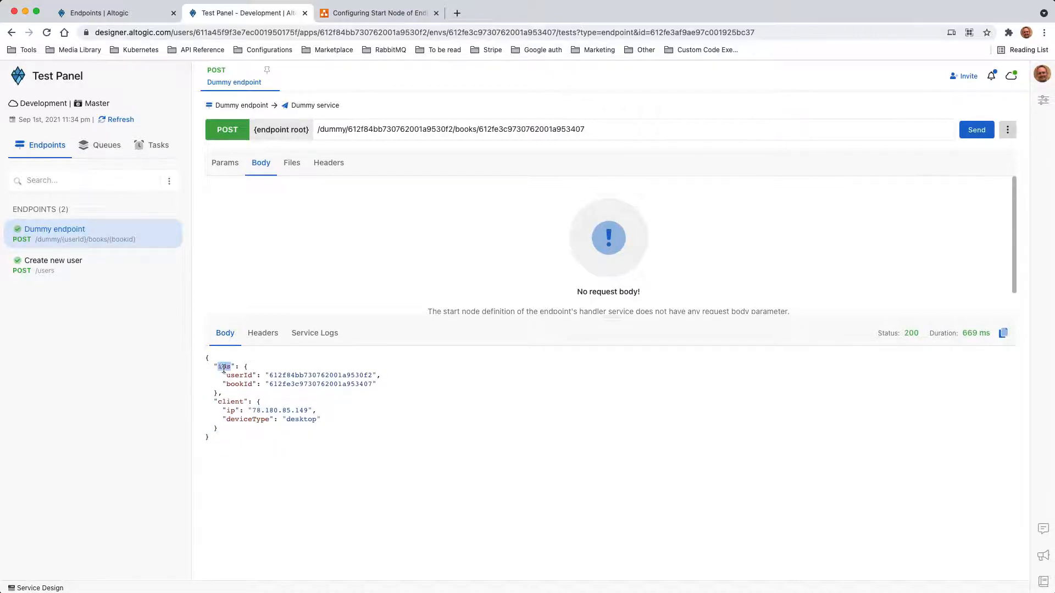
{"action": "left_click", "coordinate": [245, 400]}
{"action": "double_click", "coordinate": [237, 383]}
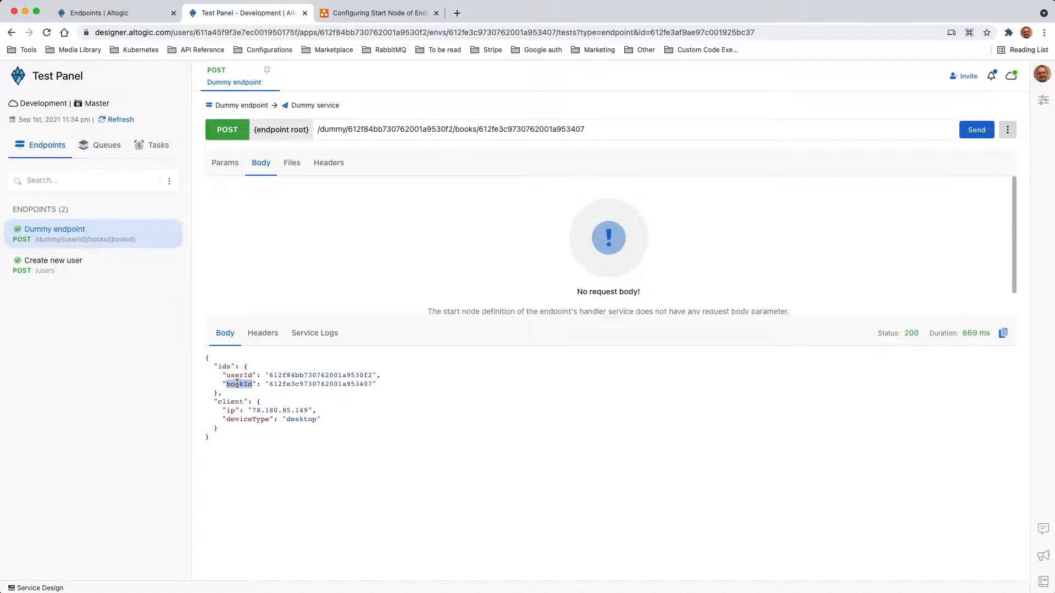
{"action": "double_click", "coordinate": [399, 132]}
{"action": "double_click", "coordinate": [521, 129]}
{"action": "left_click", "coordinate": [426, 129]}
- Glance at the request model diagram, then return to the Altogic endpoints summary
{"action": "left_click", "coordinate": [372, 12]}
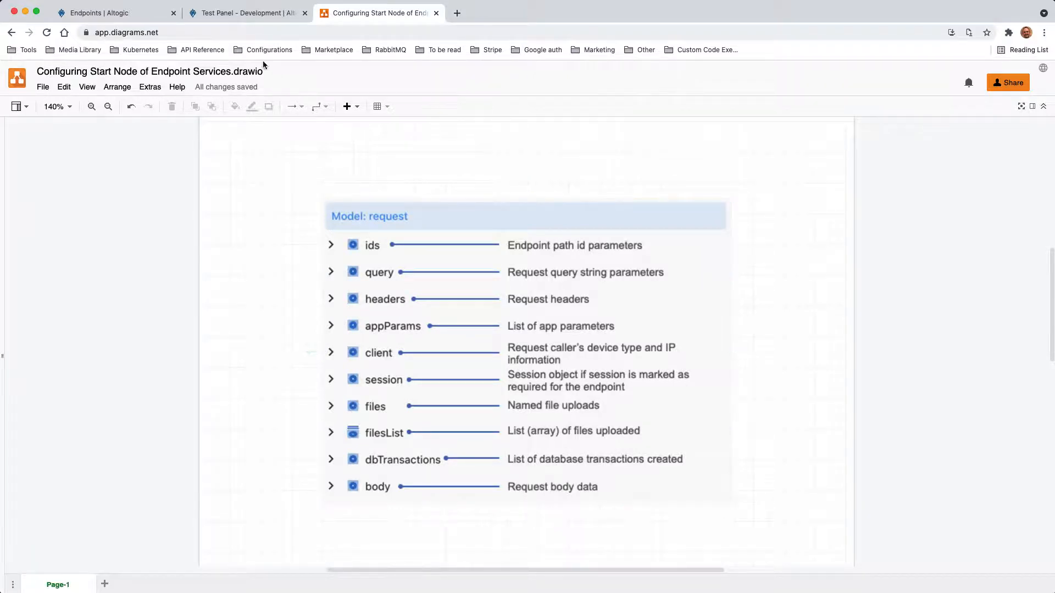
{"action": "left_click", "coordinate": [250, 17]}
{"action": "left_click", "coordinate": [104, 13]}
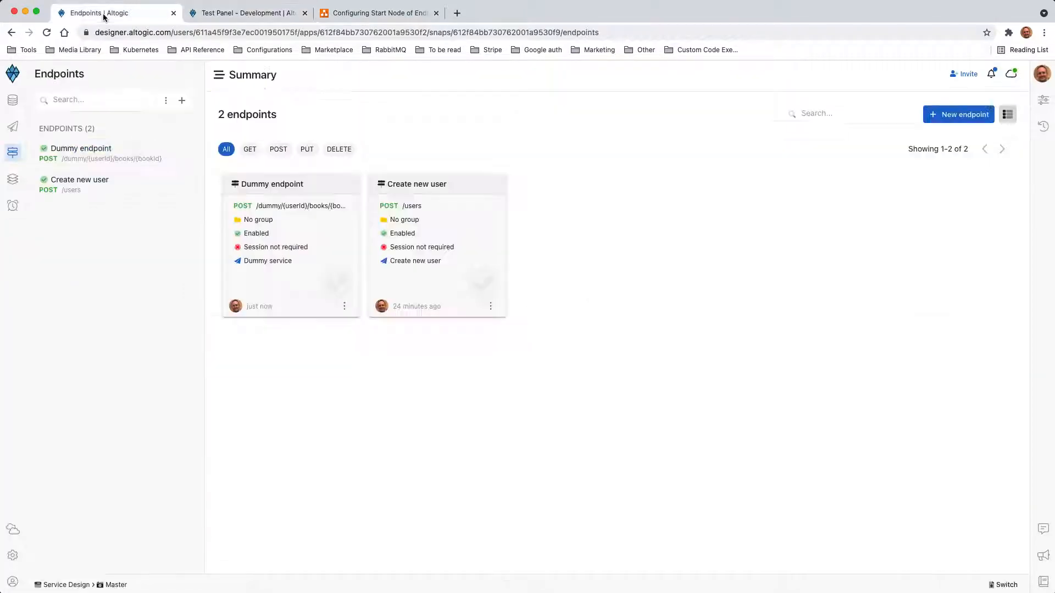
- Open the Dummy service's flow and show its Start node settings
{"action": "left_click", "coordinate": [13, 128]}
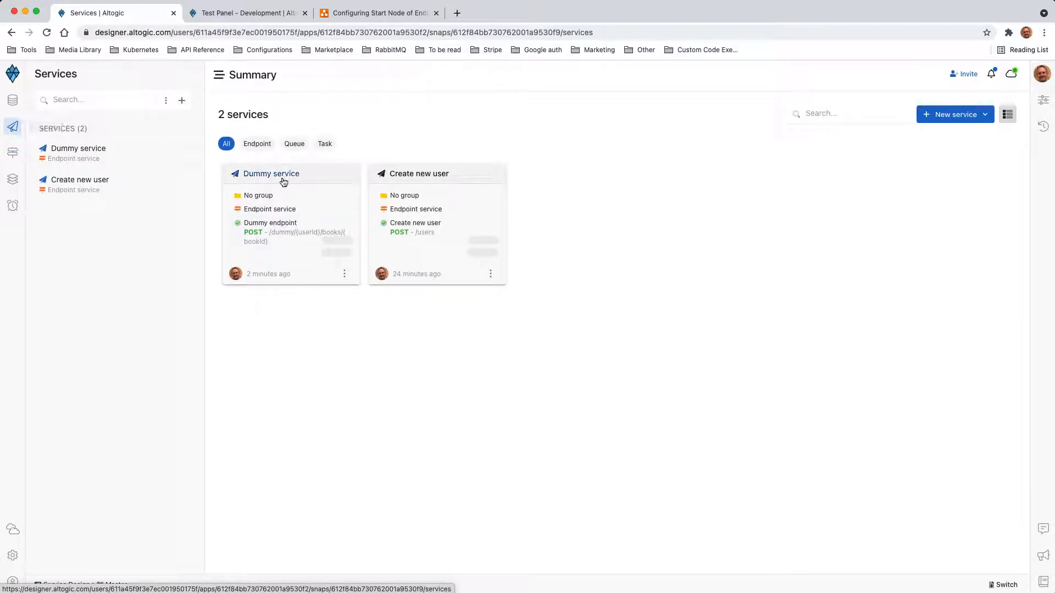
{"action": "left_click", "coordinate": [260, 176]}
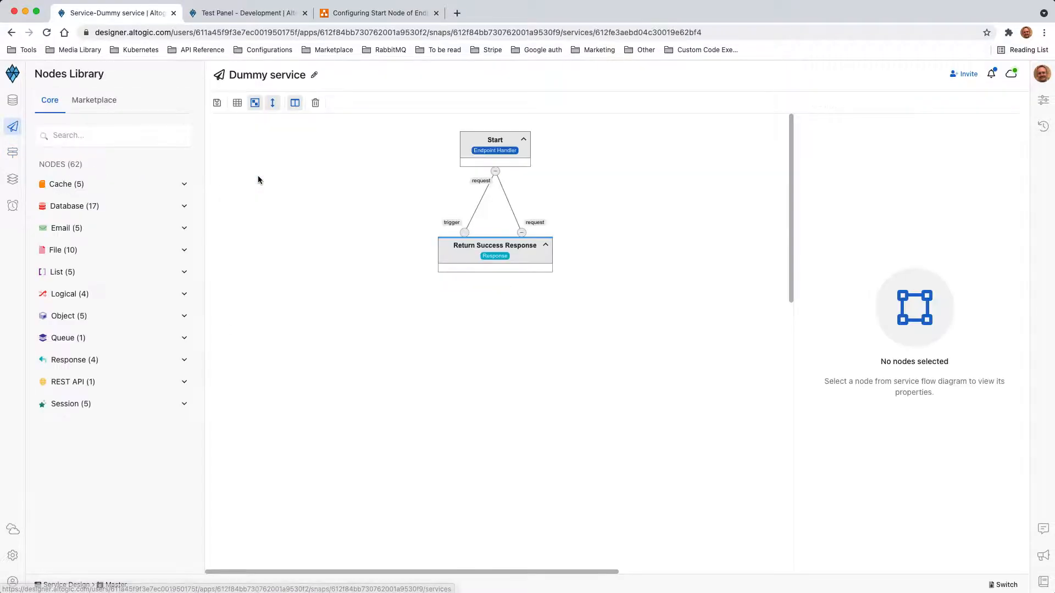
{"action": "left_click", "coordinate": [506, 151]}
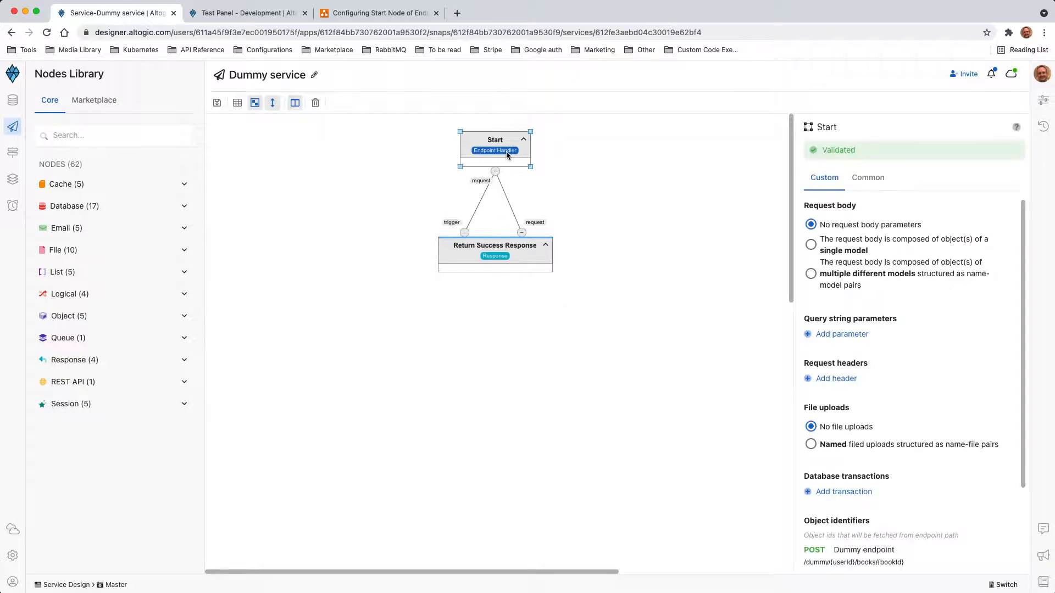
{"action": "scroll", "coordinate": [907, 319], "scroll_direction": "down", "scroll_amount": 3}
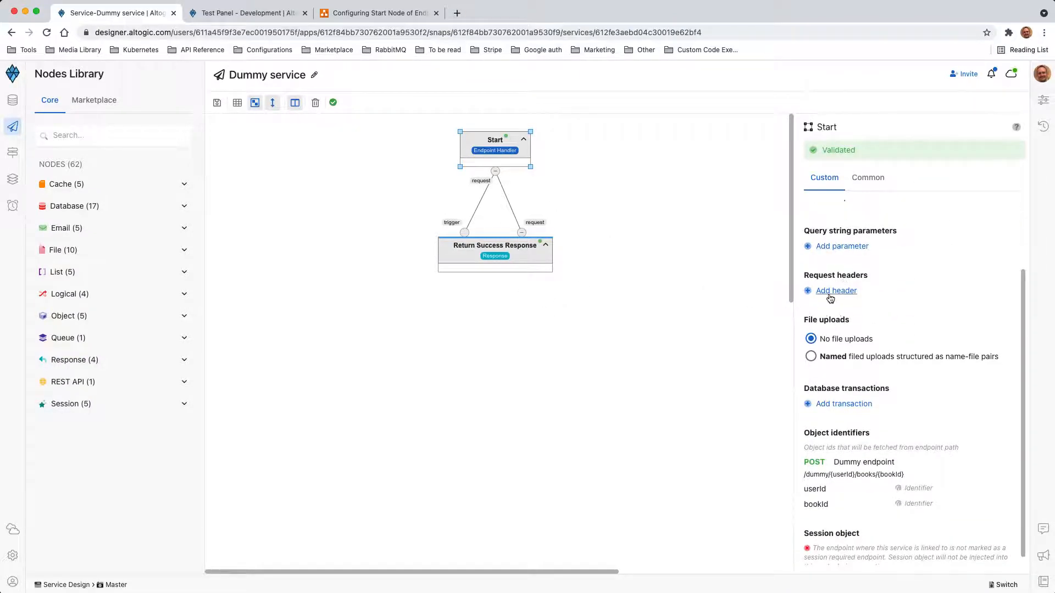
- Add query parameters param1 (Text) and param2 (Integer) to the Start node
{"action": "left_click", "coordinate": [841, 248]}
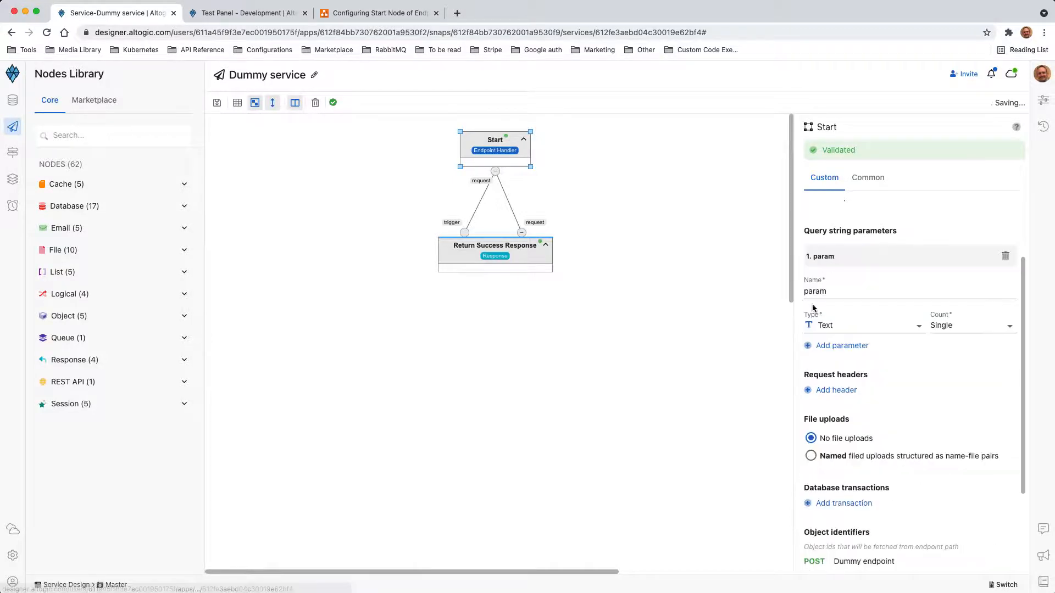
{"action": "double_click", "coordinate": [821, 292]}
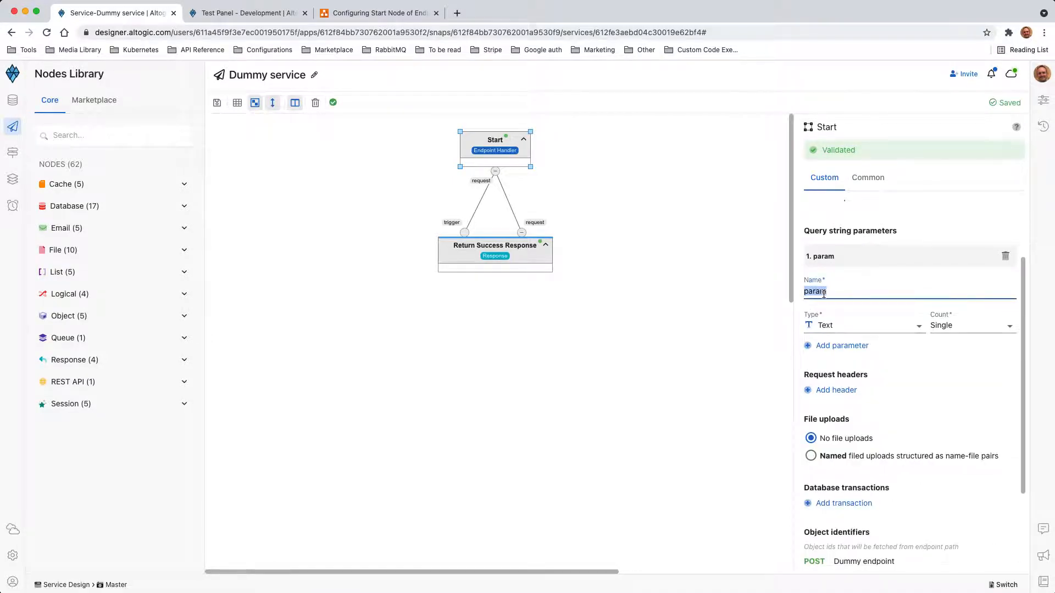
{"action": "type", "text": "param1"}
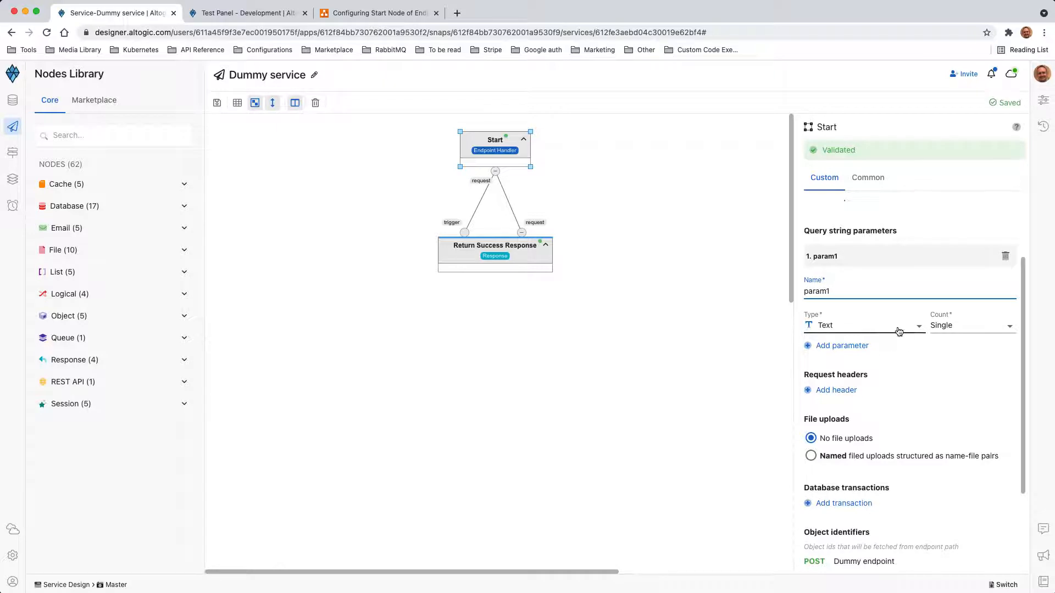
{"action": "left_click", "coordinate": [844, 346]}
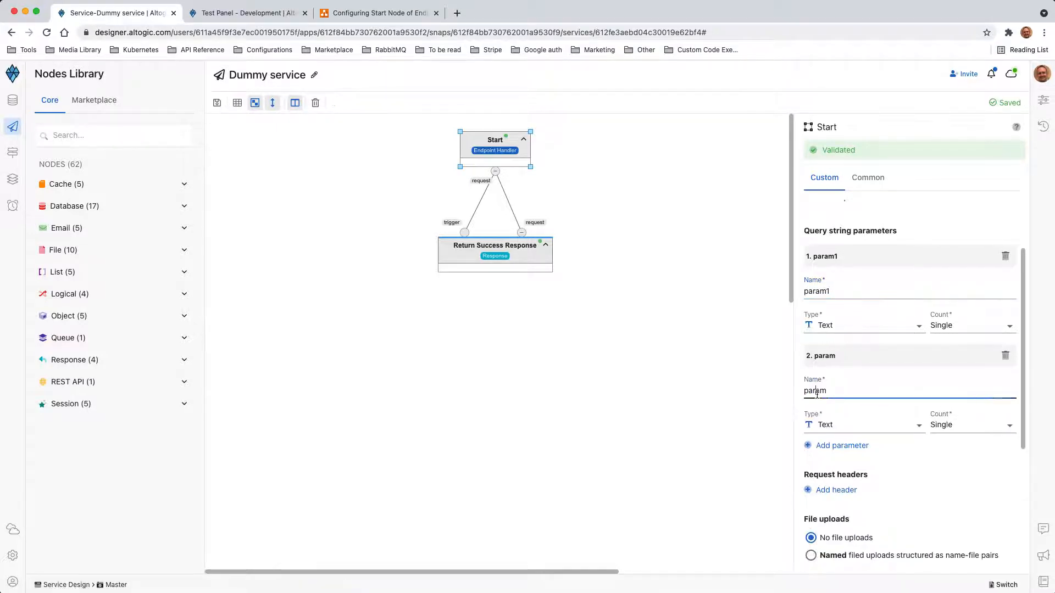
{"action": "double_click", "coordinate": [816, 391]}
{"action": "type", "text": "param2"}
{"action": "left_click", "coordinate": [824, 420]}
{"action": "left_click", "coordinate": [822, 462]}
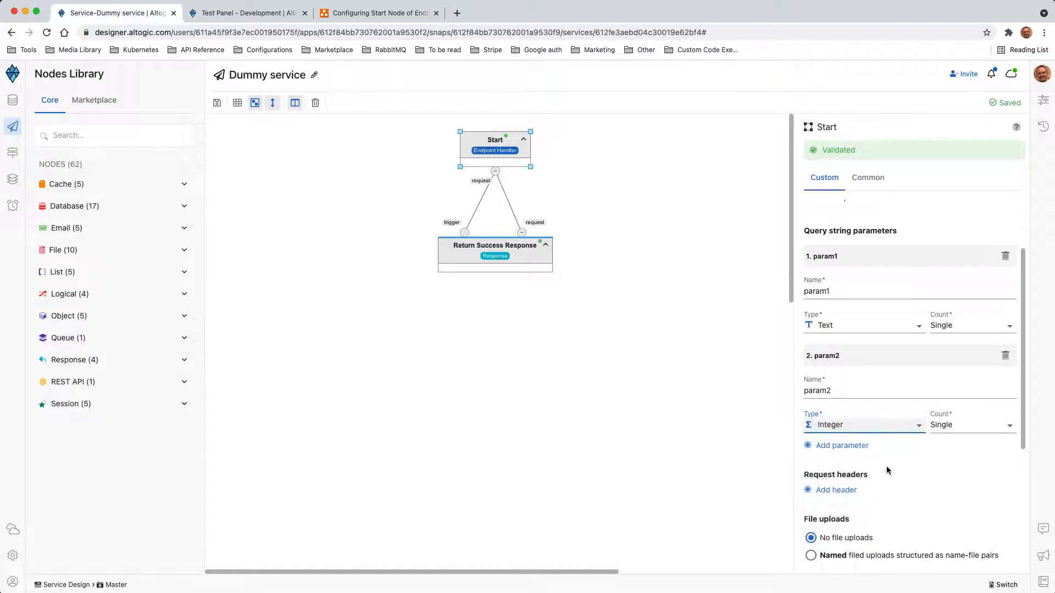
- Add a request header named poweredBy
{"action": "scroll", "coordinate": [908, 467], "scroll_direction": "down", "scroll_amount": 2}
{"action": "left_click", "coordinate": [832, 434]}
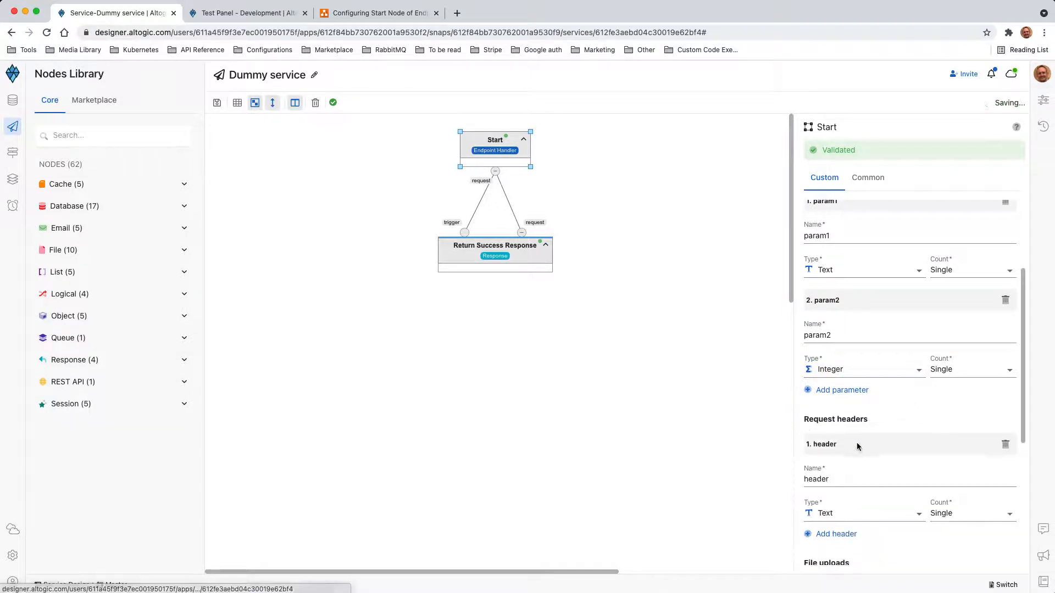
{"action": "scroll", "coordinate": [857, 446], "scroll_direction": "down", "scroll_amount": 3}
{"action": "double_click", "coordinate": [819, 406]}
{"action": "type", "text": "p"}
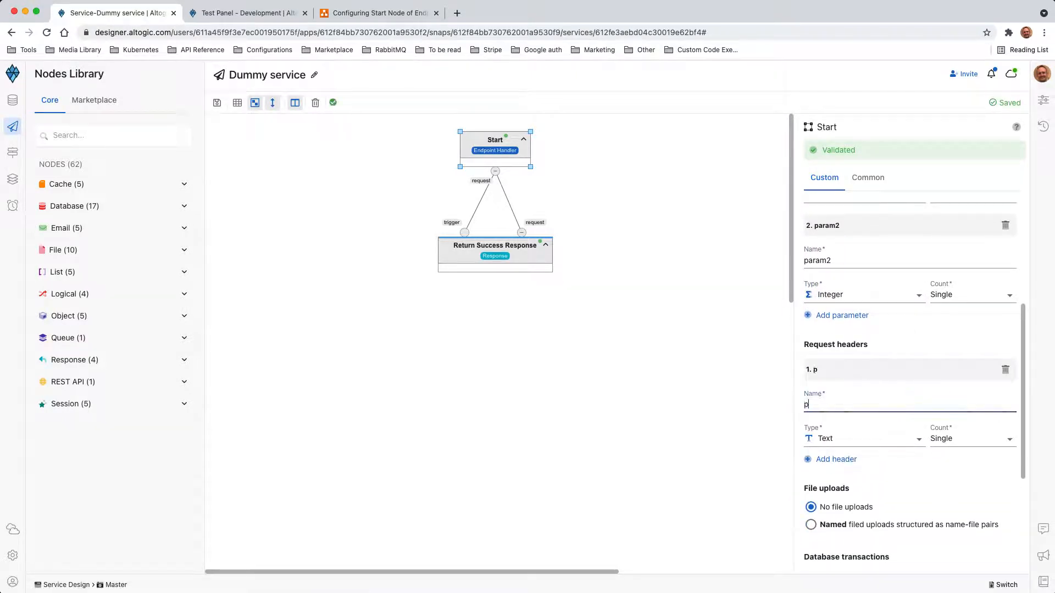
{"action": "type", "text": "oweredBy"}
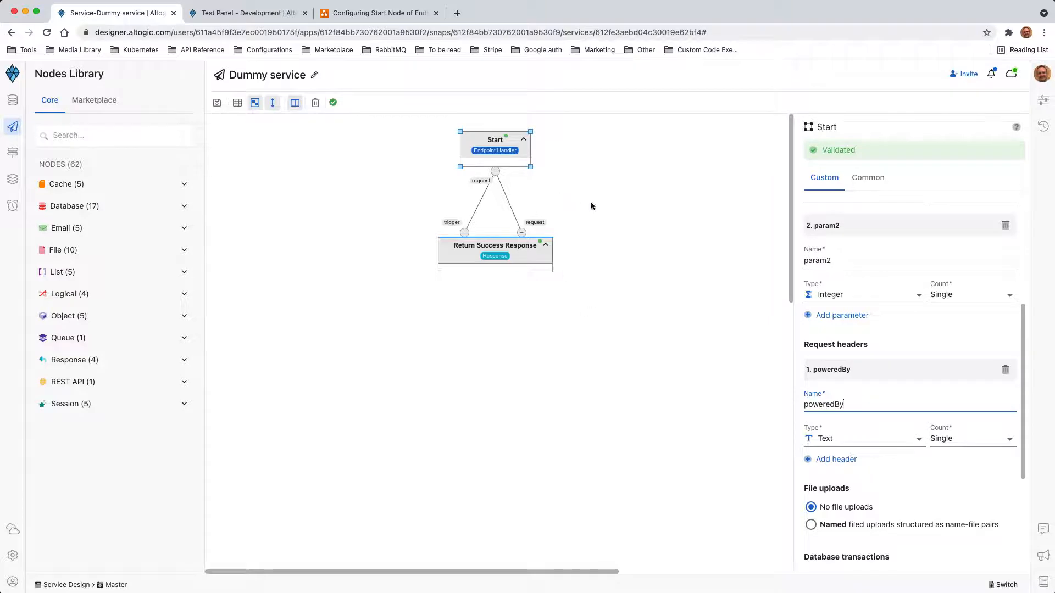
- In the Test Panel, fill param1, param2 1234 and poweredBy 'Altogic', then send the request
{"action": "left_click", "coordinate": [271, 18]}
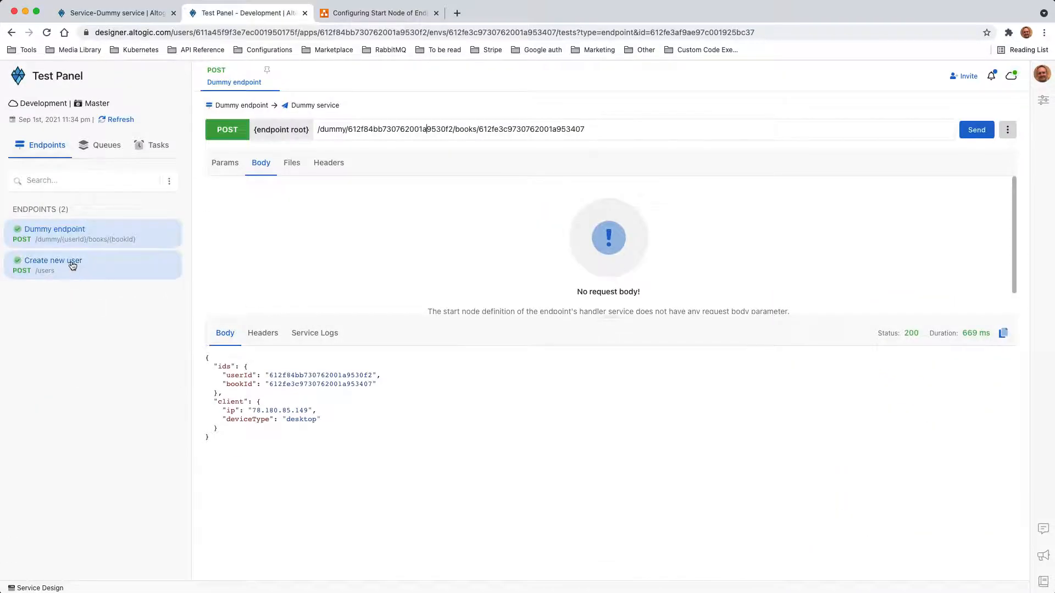
{"action": "left_click", "coordinate": [220, 168]}
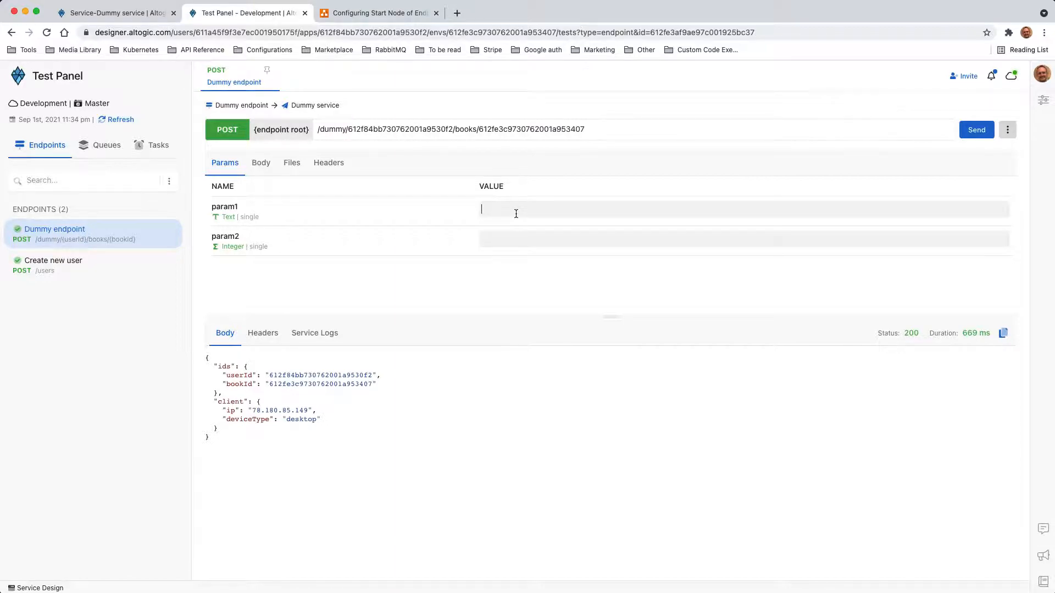
{"action": "type", "text": "Value of param1"}
{"action": "left_click", "coordinate": [575, 239]}
{"action": "type", "text": "1234"}
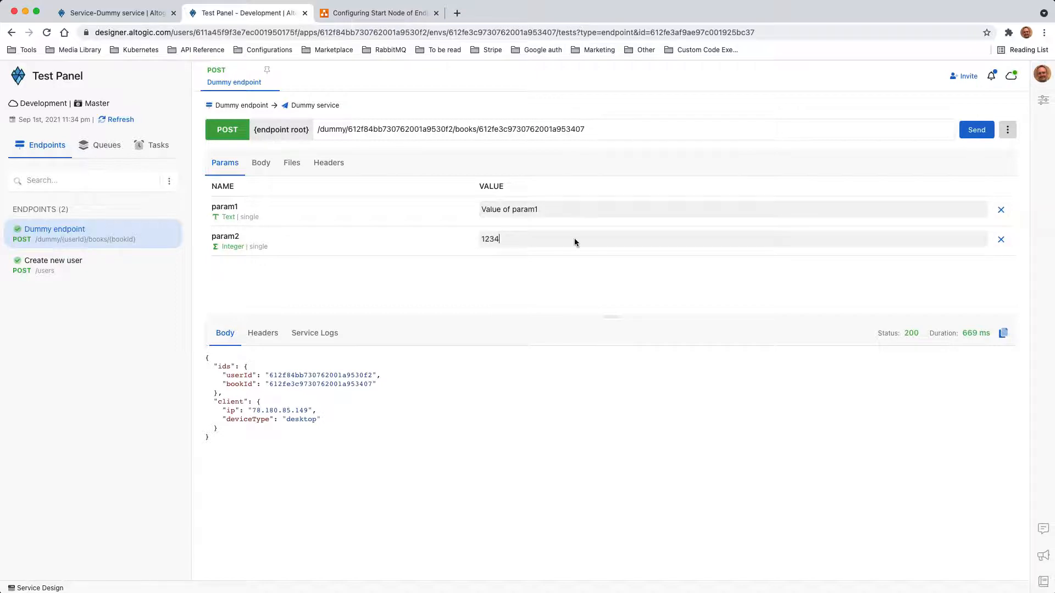
{"action": "left_click", "coordinate": [328, 165]}
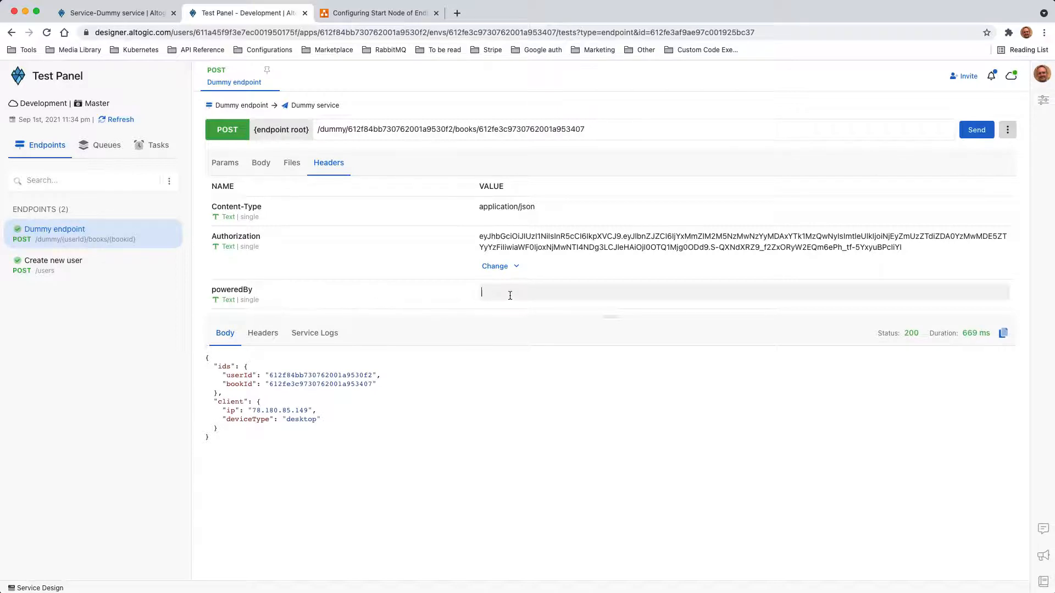
{"action": "type", "text": "Altogic"}
{"action": "left_click", "coordinate": [976, 129]}
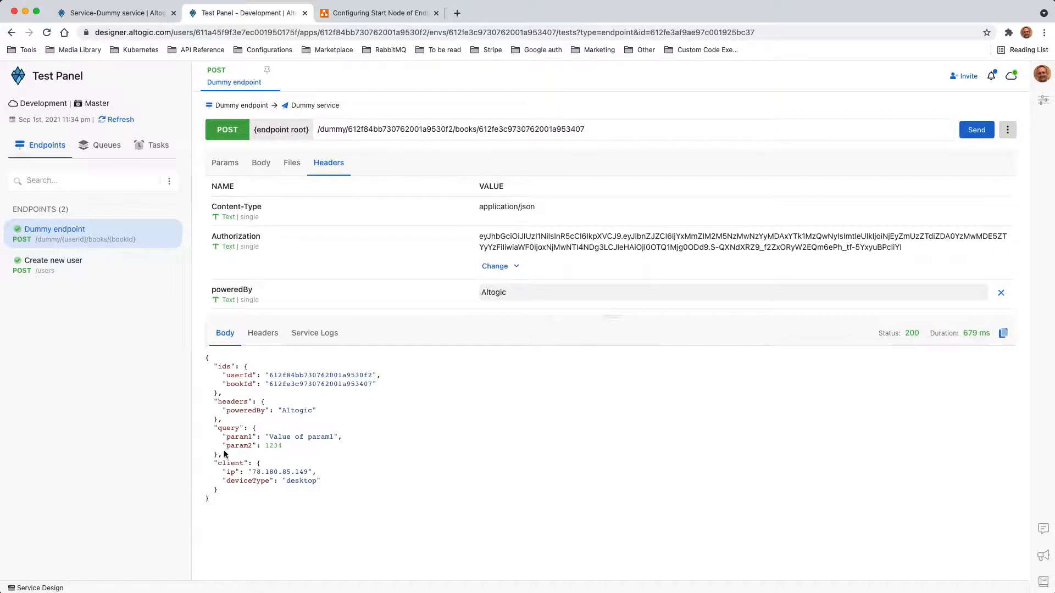
- Check the 200 response's poweredBy, param1 and param2 1234 values, then return to the designer
{"action": "left_click_drag", "start_coordinate": [224, 454], "coordinate": [194, 405]}
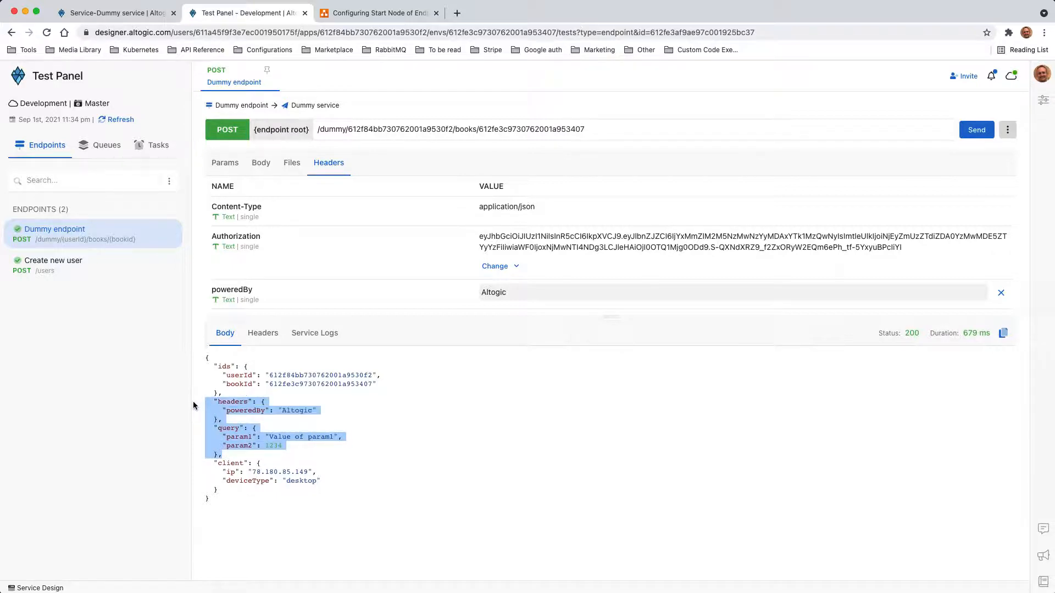
{"action": "left_click", "coordinate": [248, 411]}
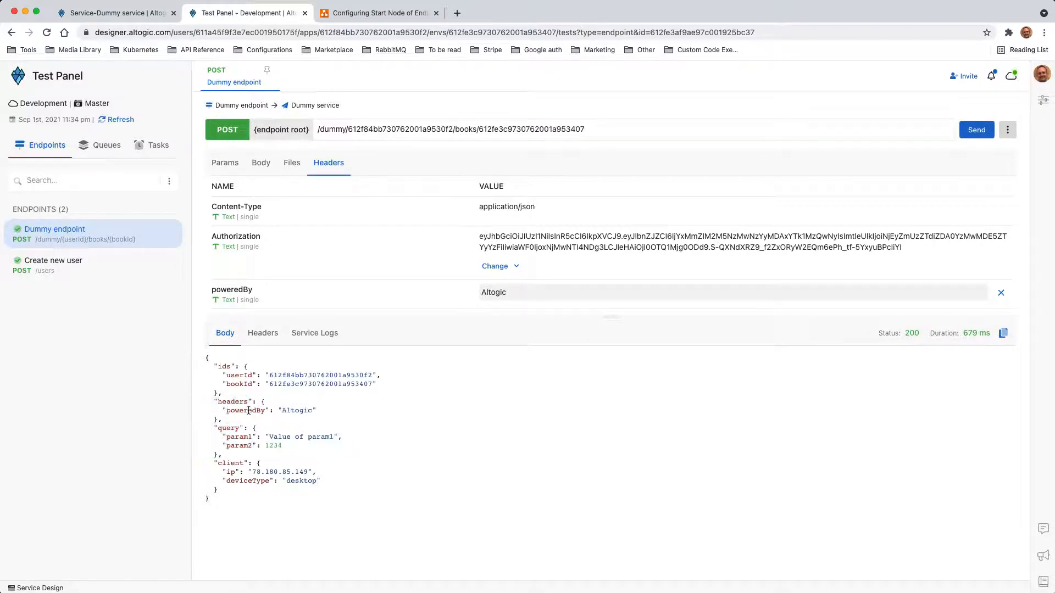
{"action": "triple_click", "coordinate": [237, 405]}
{"action": "double_click", "coordinate": [240, 410]}
{"action": "triple_click", "coordinate": [283, 411]}
{"action": "left_click", "coordinate": [234, 435]}
{"action": "double_click", "coordinate": [240, 438]}
{"action": "triple_click", "coordinate": [240, 438]}
{"action": "left_click", "coordinate": [239, 439]}
{"action": "double_click", "coordinate": [239, 447]}
{"action": "double_click", "coordinate": [272, 446]}
{"action": "left_click", "coordinate": [321, 446]}
{"action": "left_click", "coordinate": [352, 13]}
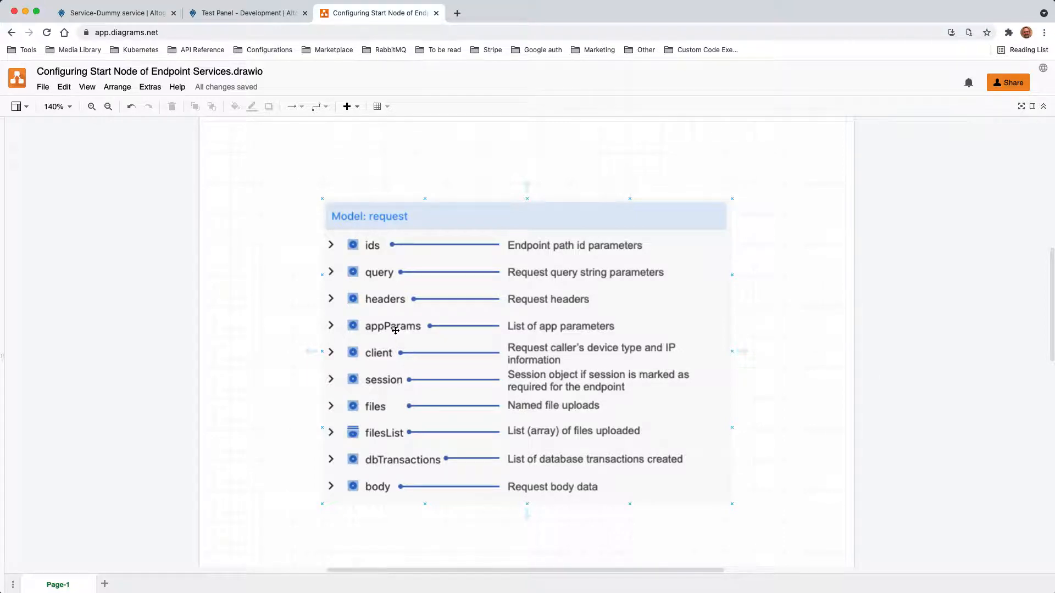
{"action": "left_click", "coordinate": [149, 15]}
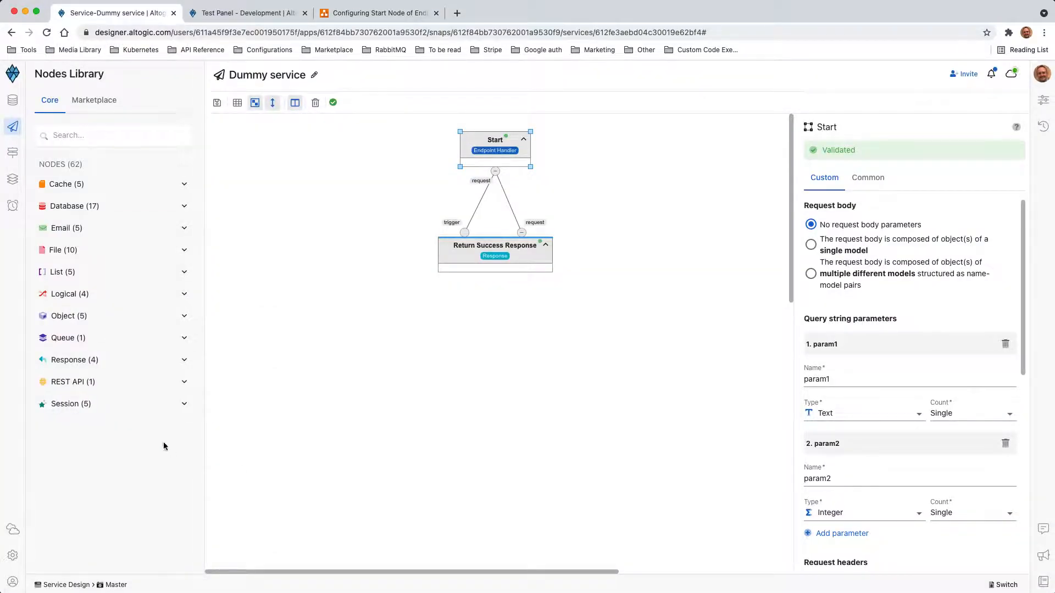
- Create app parameter sendgrid_api_key with a sample key value, then resend the Dummy endpoint test
{"action": "left_click", "coordinate": [13, 557]}
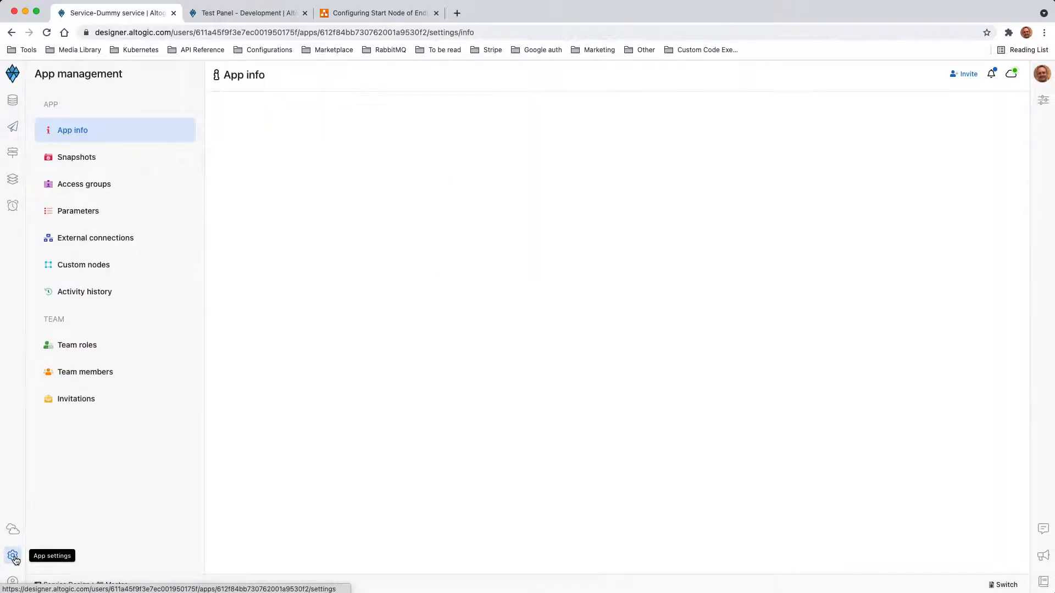
{"action": "left_click", "coordinate": [71, 216]}
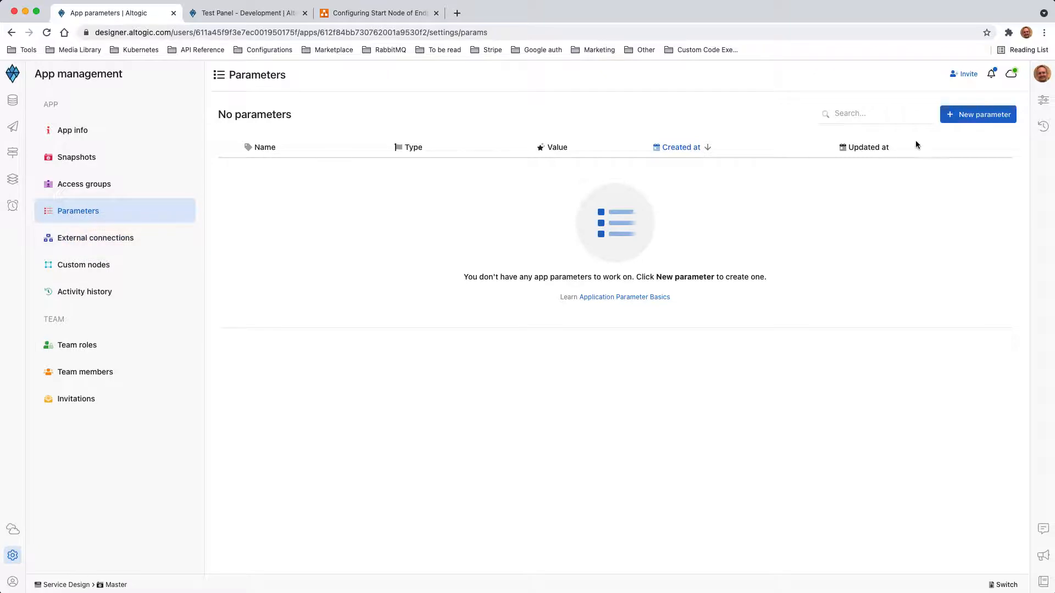
{"action": "left_click", "coordinate": [969, 117]}
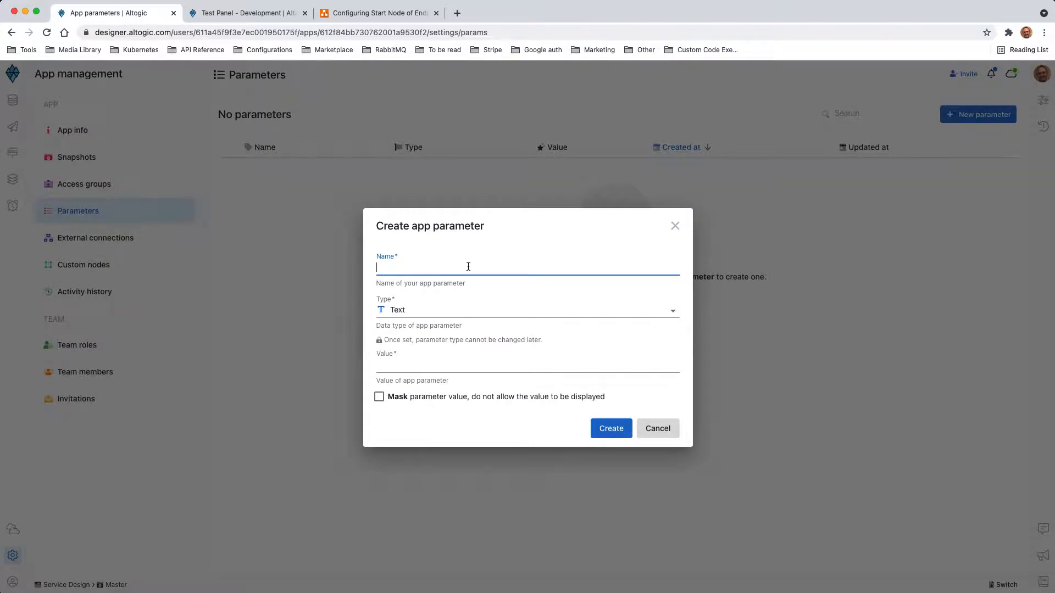
{"action": "type", "text": "sendgirid_api_key"}
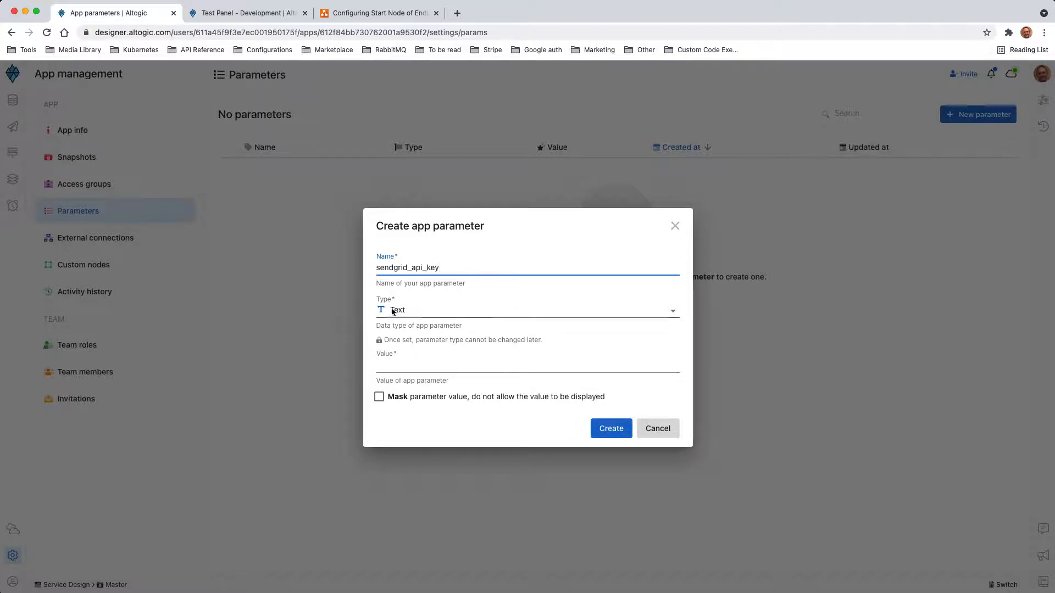
{"action": "left_click", "coordinate": [407, 368]}
{"action": "type", "text": "sfsdfsdf sdfasdf a"}
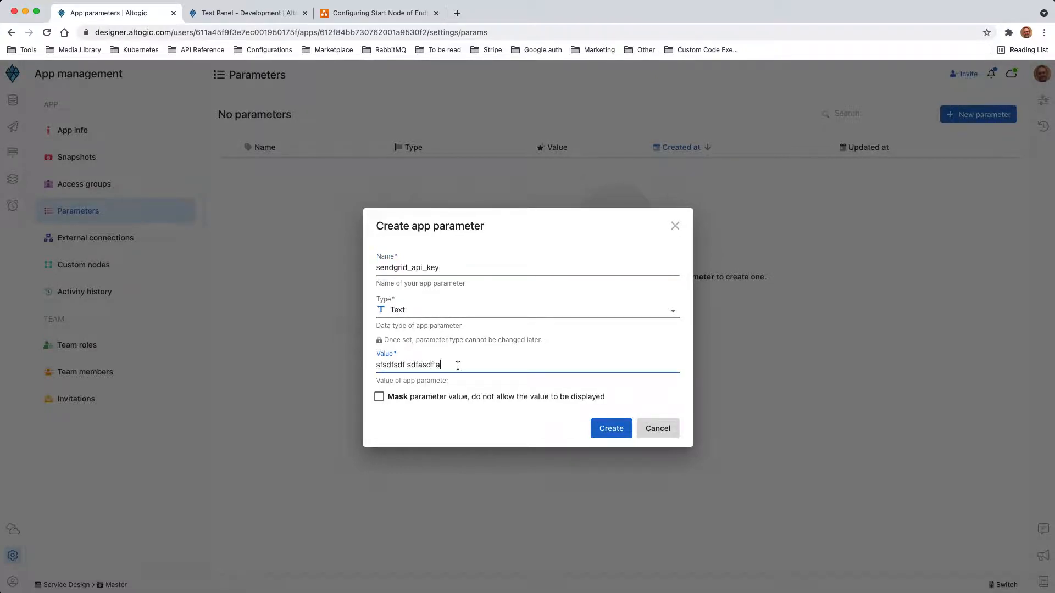
{"action": "type", "text": "sf asdfasdf asdfs sdfsdf"}
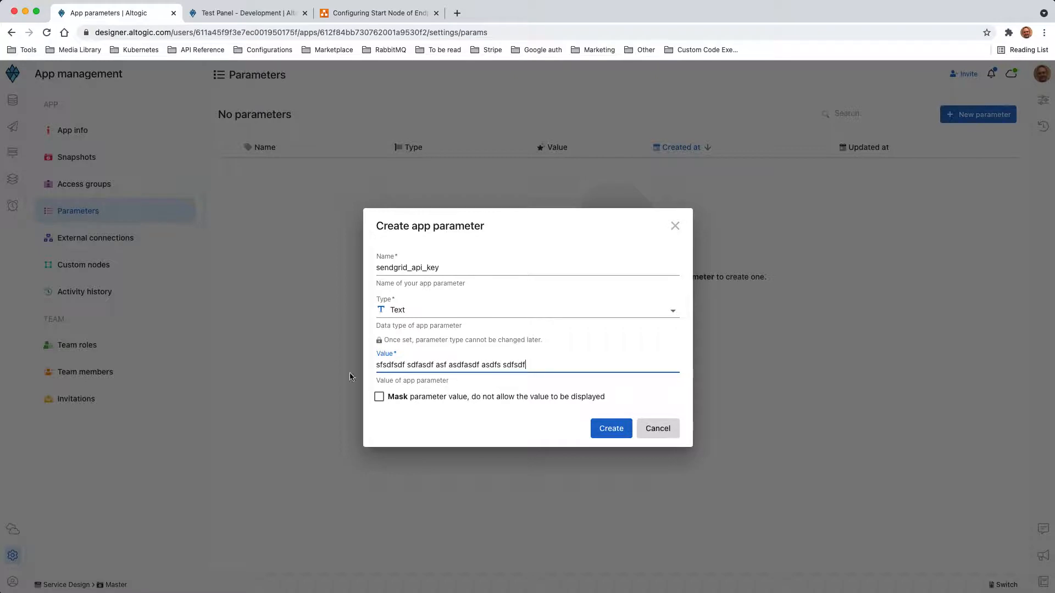
{"action": "left_click", "coordinate": [614, 434]}
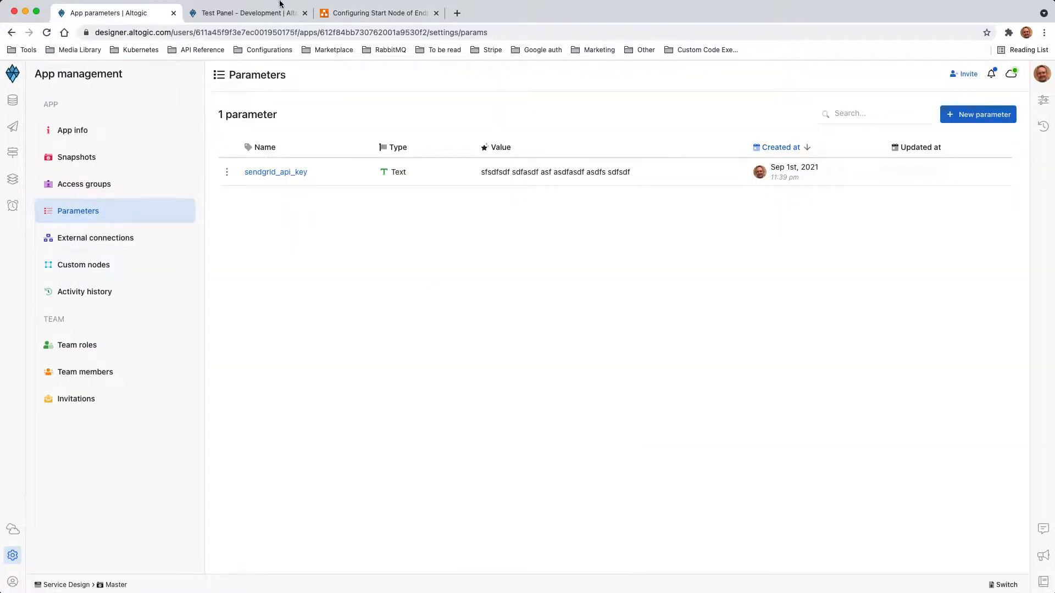
{"action": "left_click", "coordinate": [261, 16]}
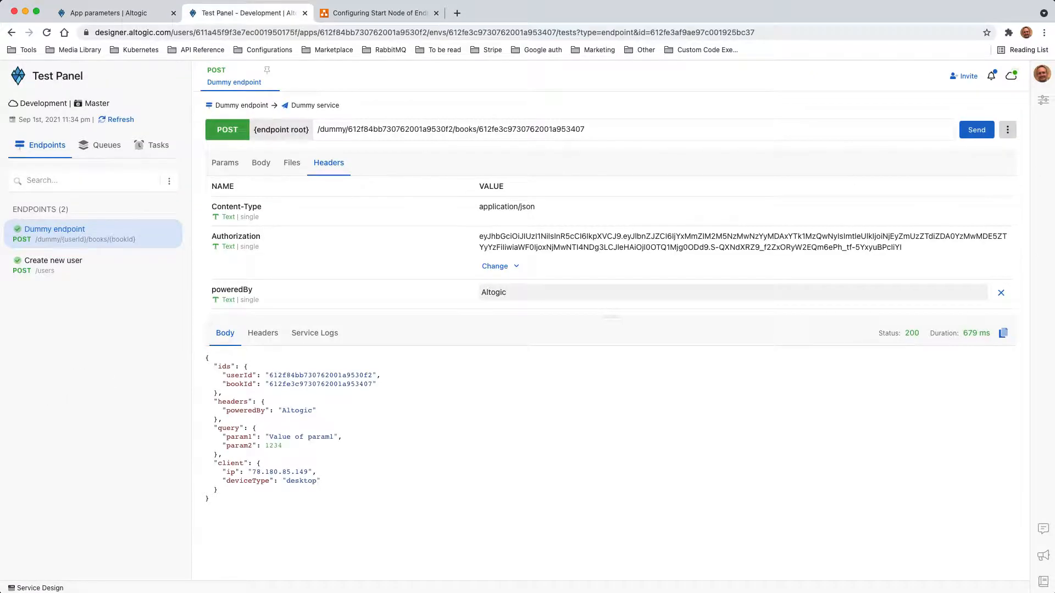
{"action": "left_click", "coordinate": [980, 131]}
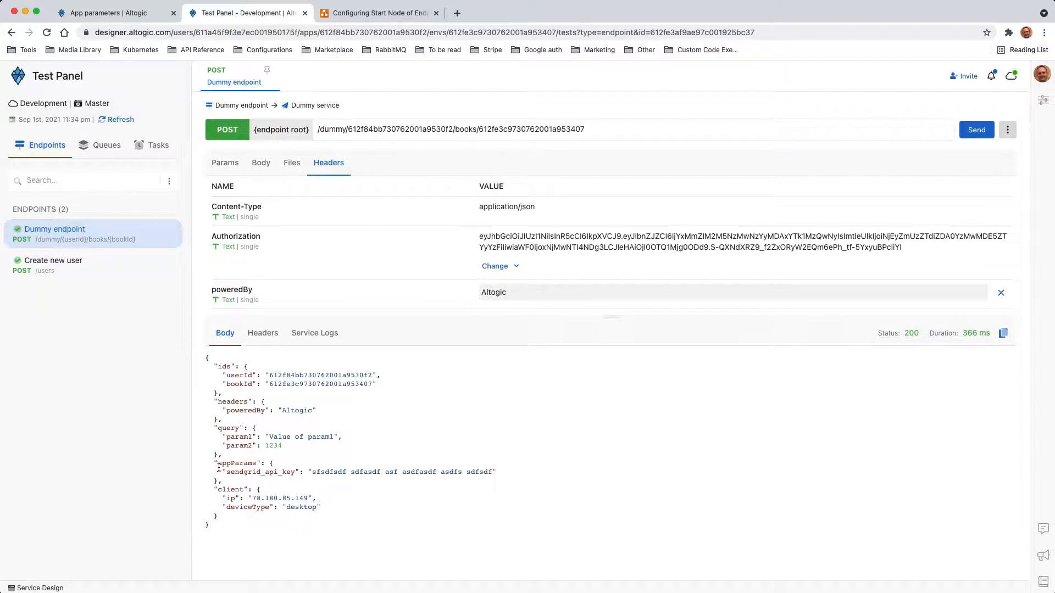
- Inspect the sendgrid_api_key name and value under appParams in the test response
{"action": "mouse_move", "coordinate": [215, 464]}
{"action": "left_mouse_down"}
{"action": "mouse_move", "coordinate": [228, 484]}
{"action": "mouse_move", "coordinate": [201, 465]}
{"action": "left_mouse_up"}
{"action": "left_click", "coordinate": [228, 484]}
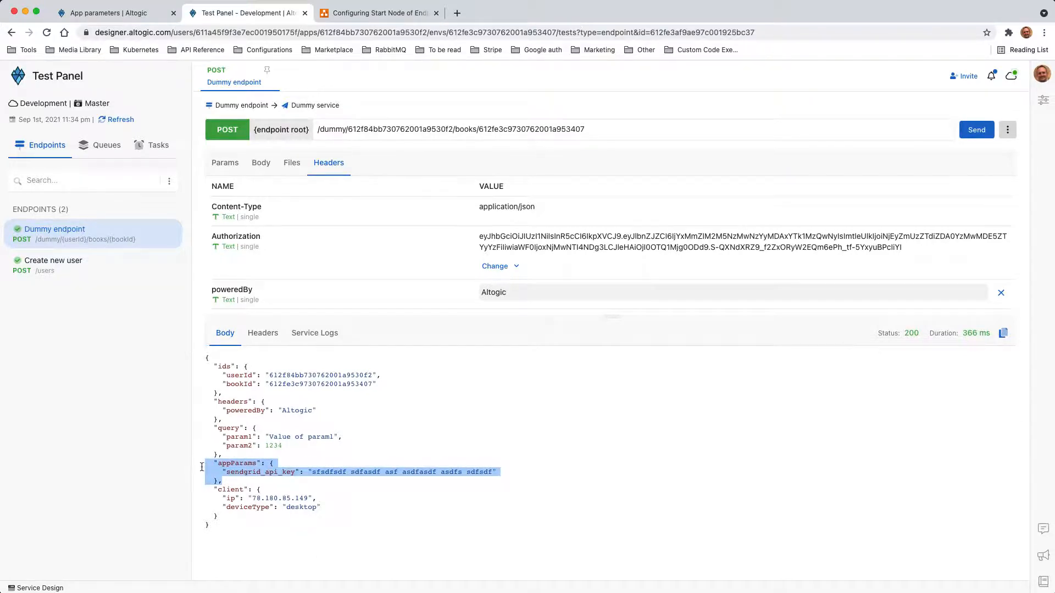
{"action": "left_click", "coordinate": [287, 484]}
{"action": "double_click", "coordinate": [242, 473]}
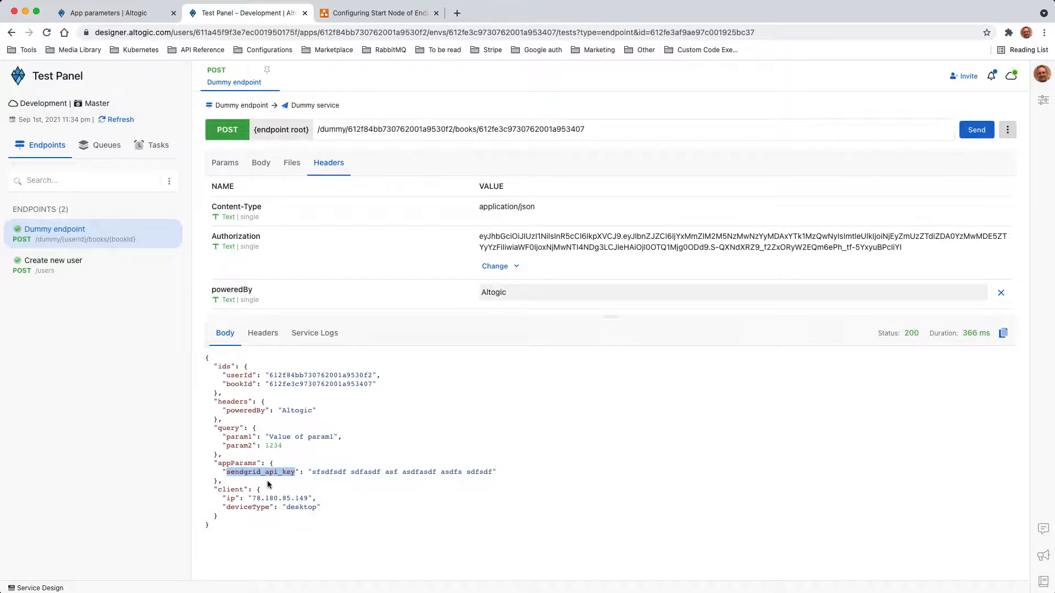
{"action": "left_click_drag", "start_coordinate": [317, 474], "coordinate": [493, 471]}
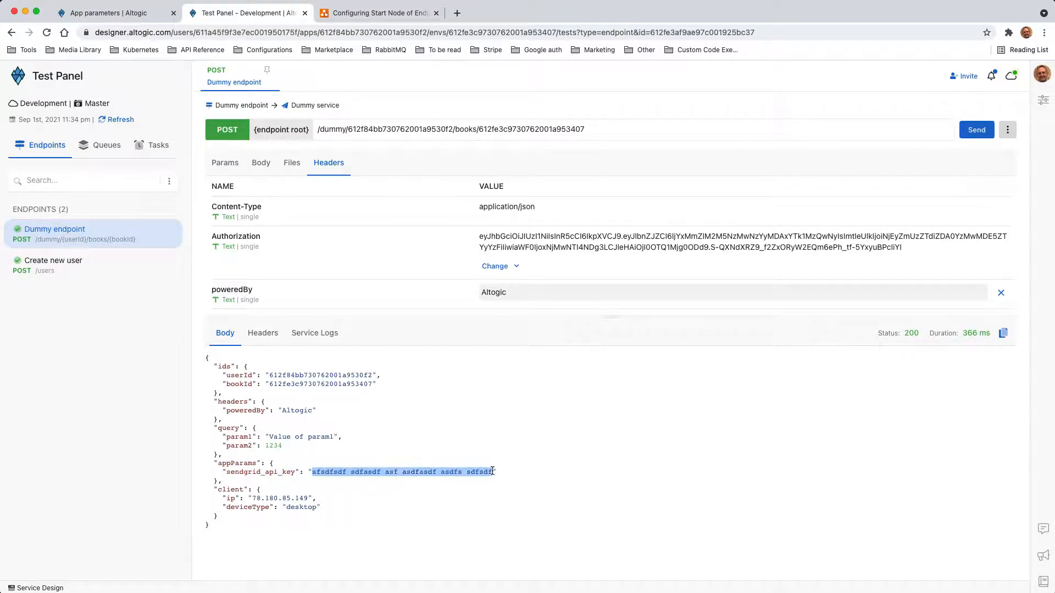
{"action": "triple_click", "coordinate": [406, 474]}
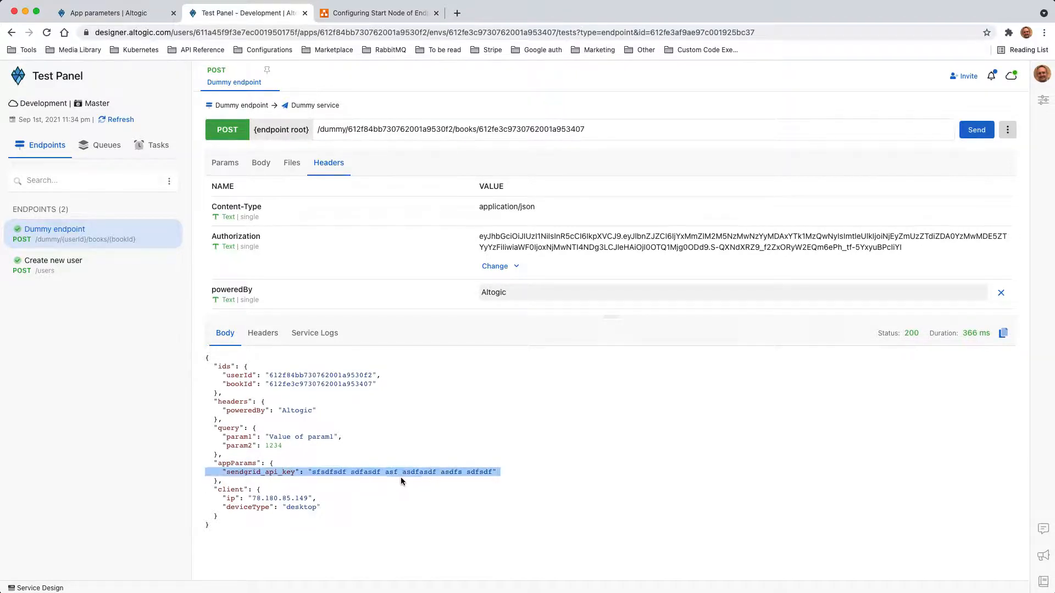
{"action": "left_click", "coordinate": [384, 474]}
{"action": "double_click", "coordinate": [375, 473]}
{"action": "triple_click", "coordinate": [375, 474]}
{"action": "left_click", "coordinate": [319, 473]}
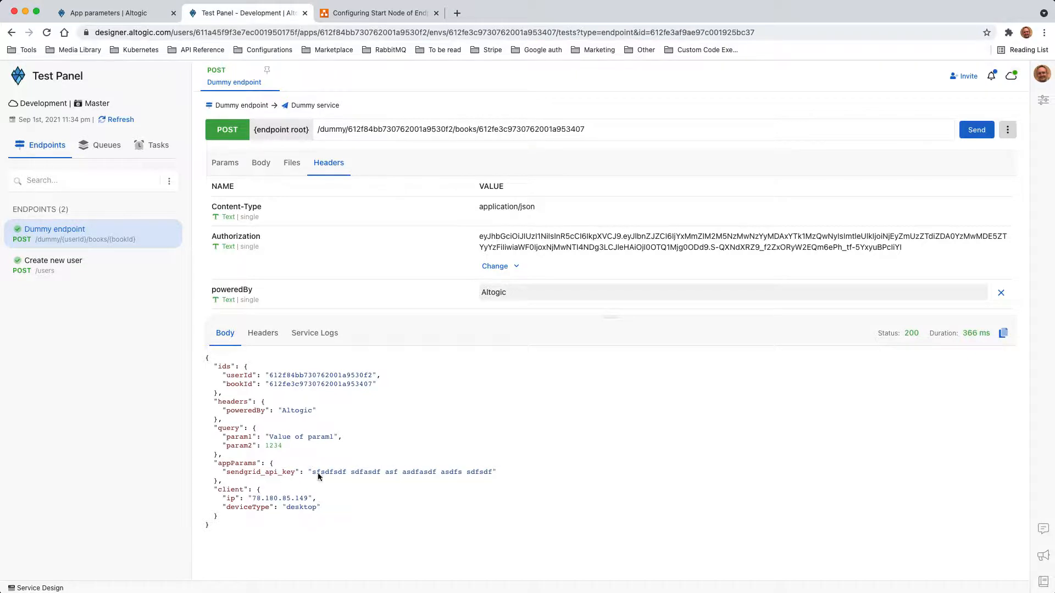
{"action": "left_click", "coordinate": [354, 16]}
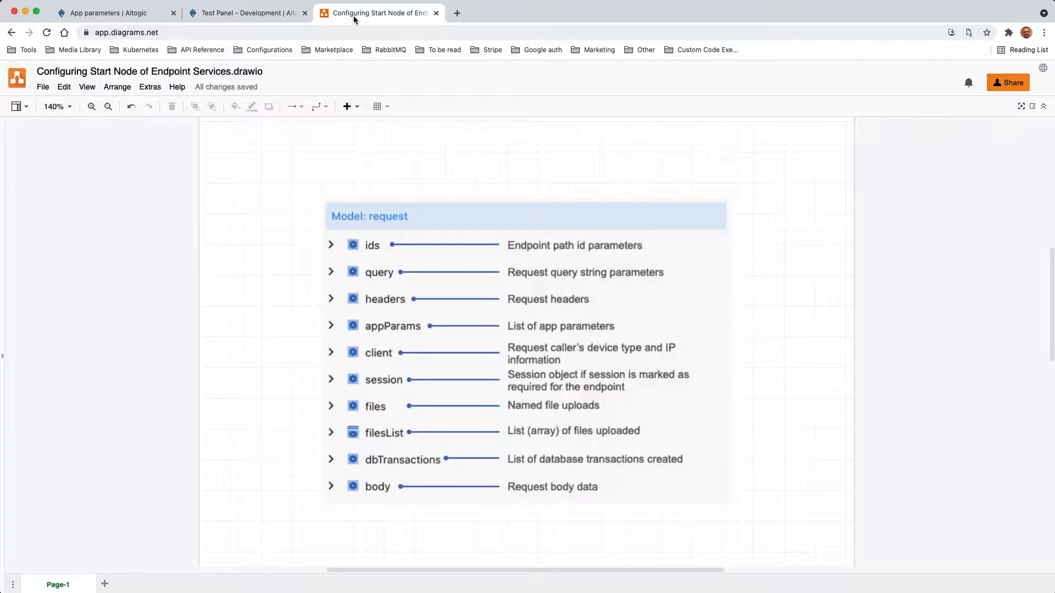
- Review the request model diagram, then return to Altogic's App parameters page
{"action": "left_click", "coordinate": [398, 333]}
{"action": "left_click", "coordinate": [99, 15]}
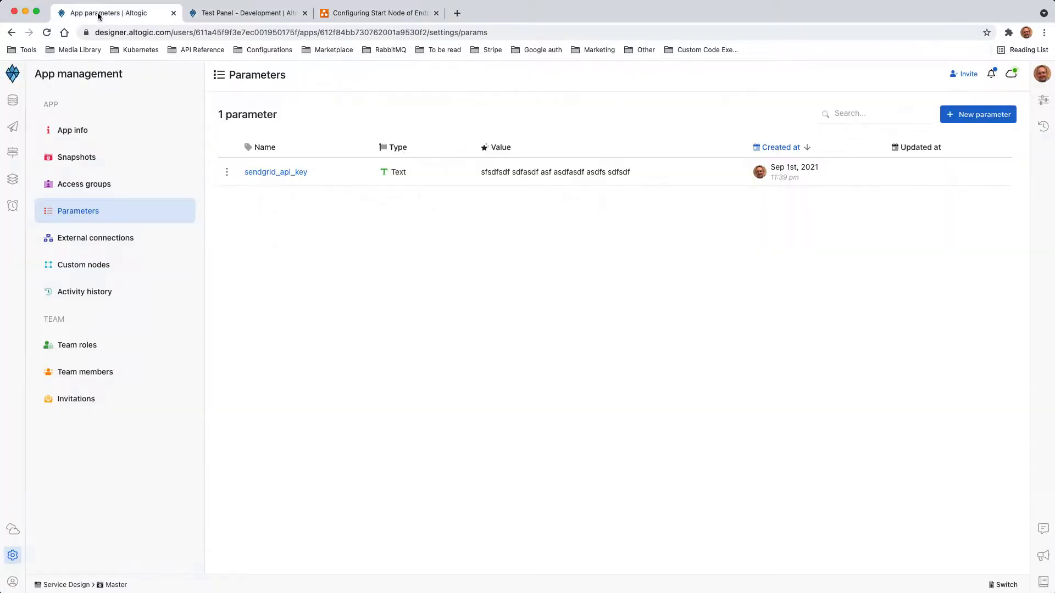
- Make the Dummy Start node's request body a single books model and go to the Test Panel
{"action": "left_click", "coordinate": [13, 126]}
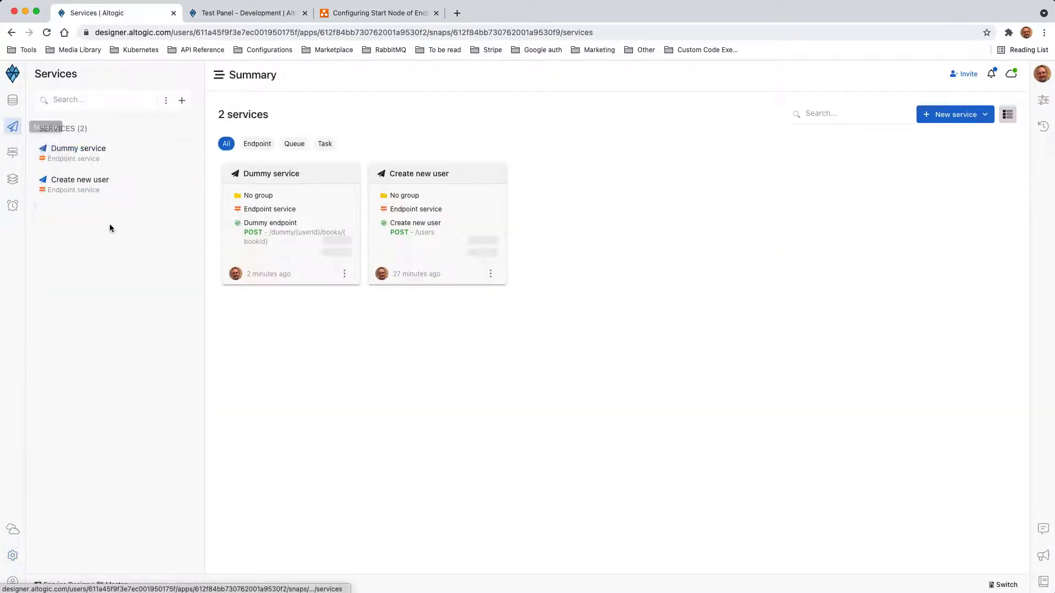
{"action": "left_click", "coordinate": [267, 174]}
{"action": "left_click", "coordinate": [491, 165]}
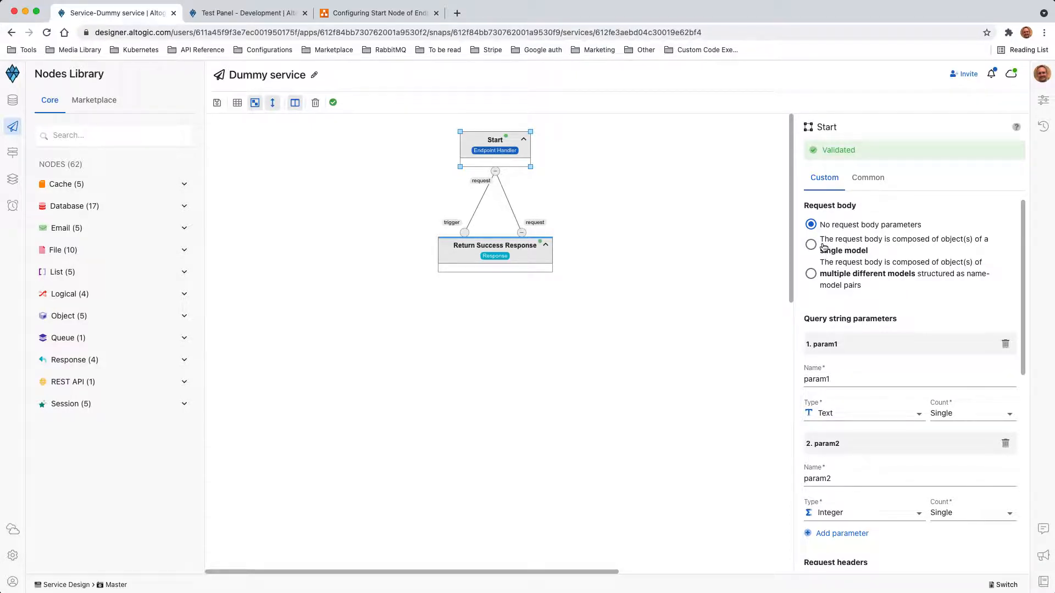
{"action": "left_click", "coordinate": [823, 247]}
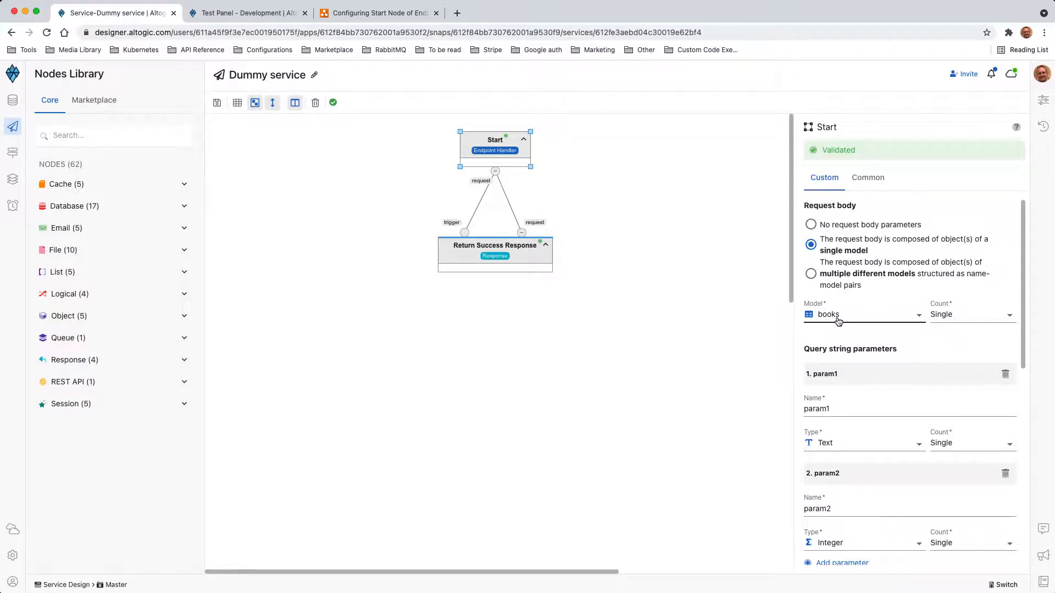
{"action": "left_click", "coordinate": [243, 20]}
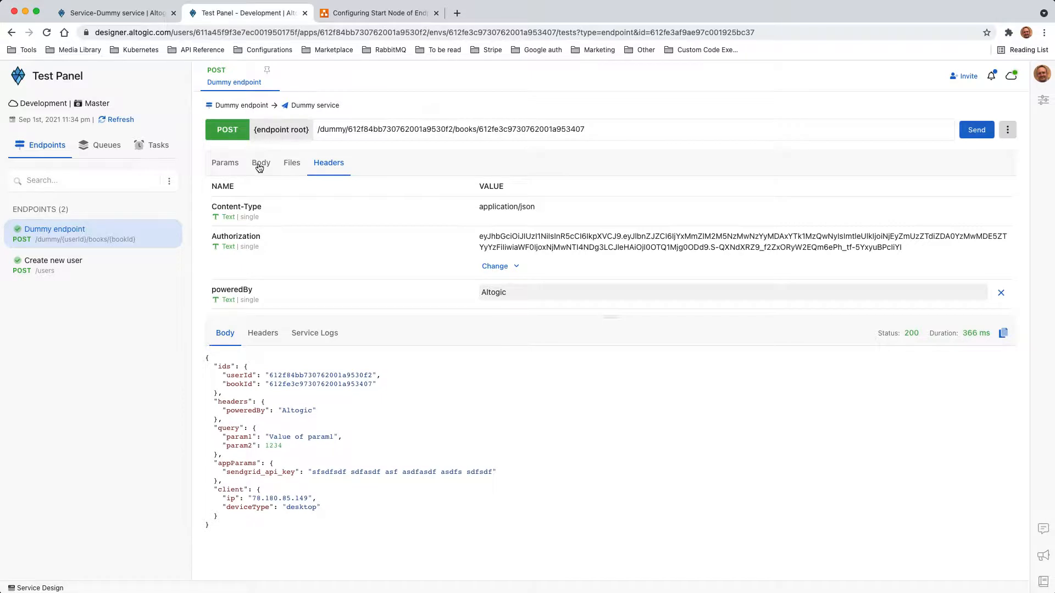
- Clear the cached test values for the Dummy endpoint
{"action": "left_click", "coordinate": [259, 166]}
{"action": "left_click", "coordinate": [225, 170]}
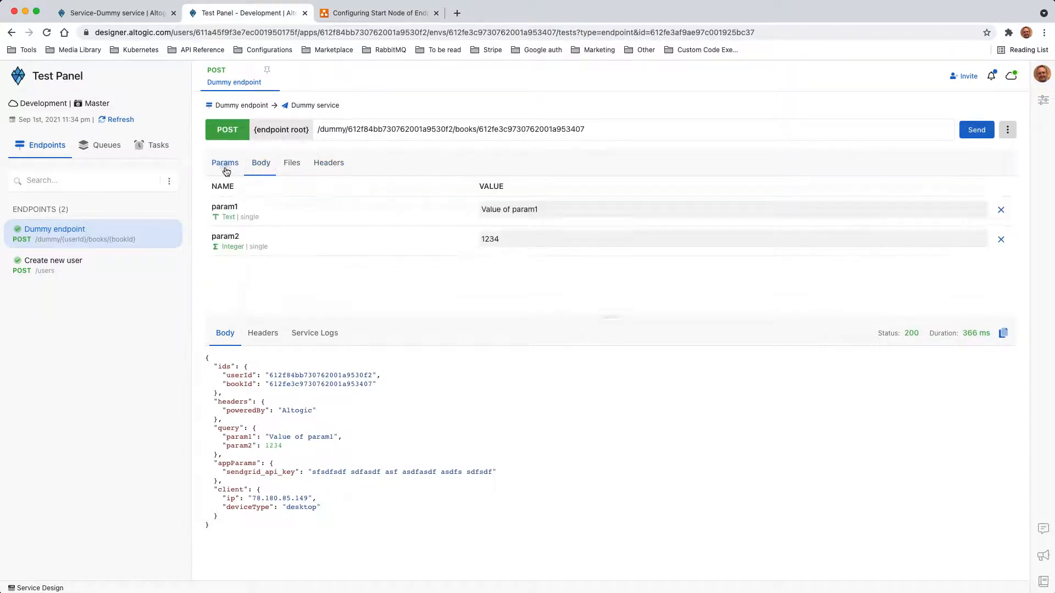
{"action": "left_click", "coordinate": [260, 166]}
{"action": "left_click", "coordinate": [1007, 131]}
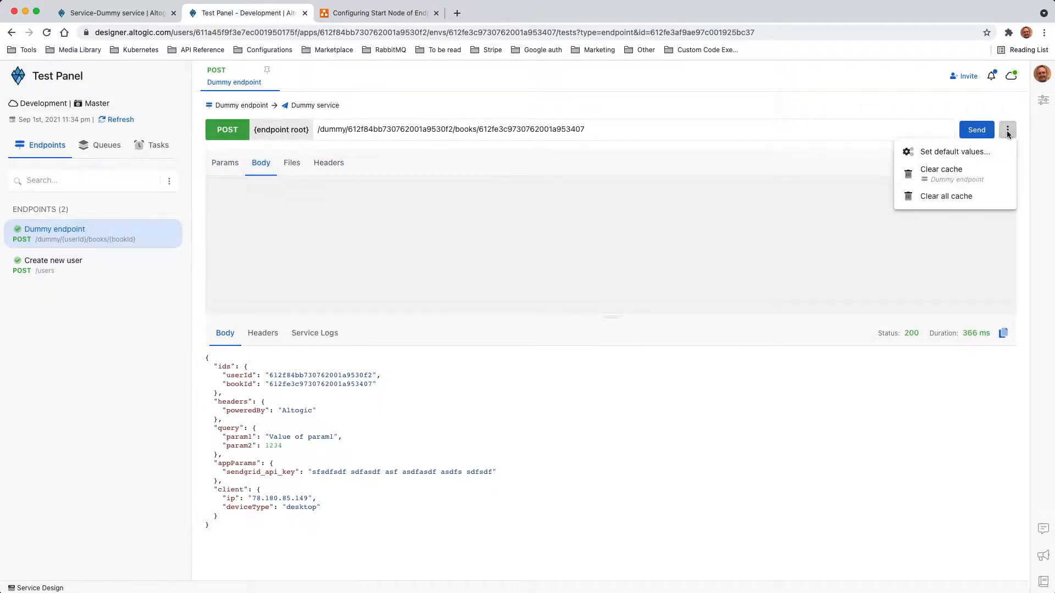
{"action": "left_click", "coordinate": [941, 170]}
{"action": "left_click", "coordinate": [290, 166]}
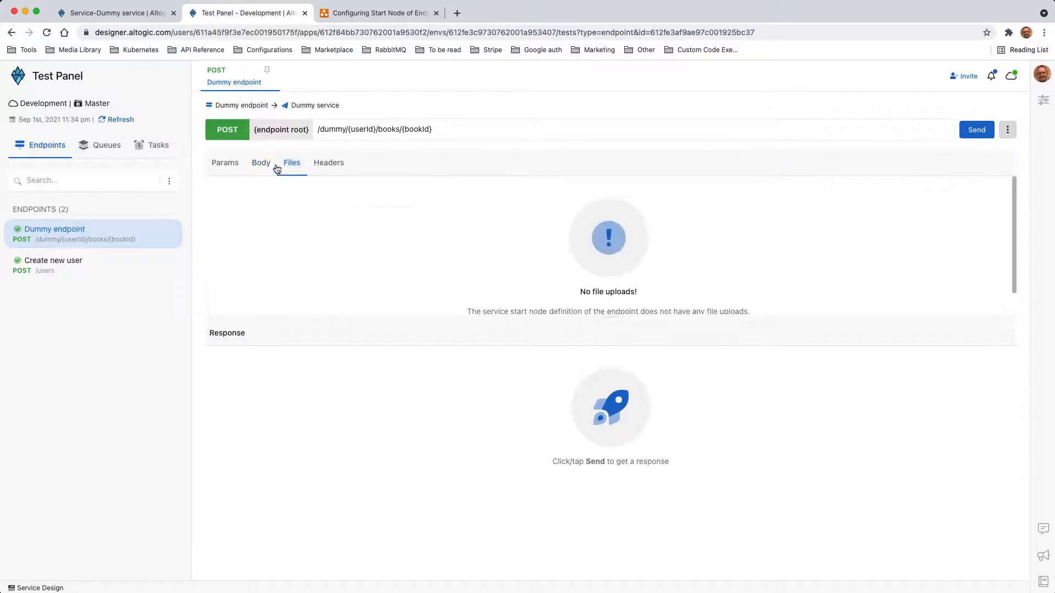
{"action": "left_click", "coordinate": [257, 167]}
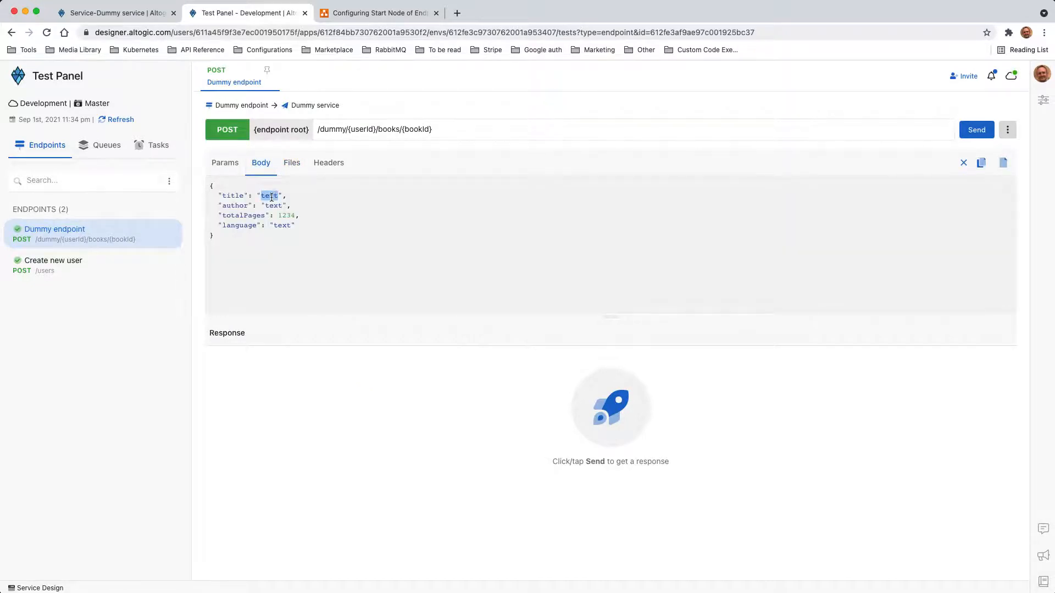
- Fill the book Body JSON with title, author, totalPages 2 and English language
{"action": "type", "text": "Book titl"}
{"action": "double_click", "coordinate": [273, 206]}
{"action": "type", "text": "x"}
{"action": "double_click", "coordinate": [284, 215]}
{"action": "type", "text": "2"}
{"action": "double_click", "coordinate": [286, 226]}
{"action": "type", "text": "English"}
- Set query parameter param1 to 'Value of parameter1'
{"action": "left_click", "coordinate": [228, 165]}
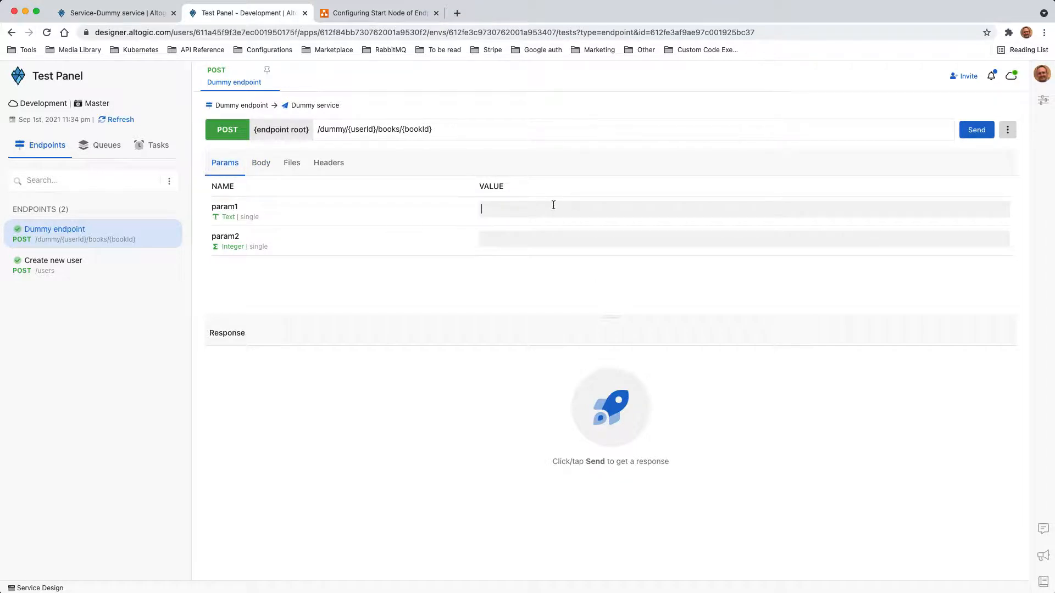
{"action": "type", "text": "vAlue"}
{"action": "key", "text": "BackSpace"}
{"action": "key", "text": "BackSpace"}
{"action": "key", "text": "BackSpace"}
{"action": "key", "text": "BackSpace"}
{"action": "type", "text": "Value of parameter1"}
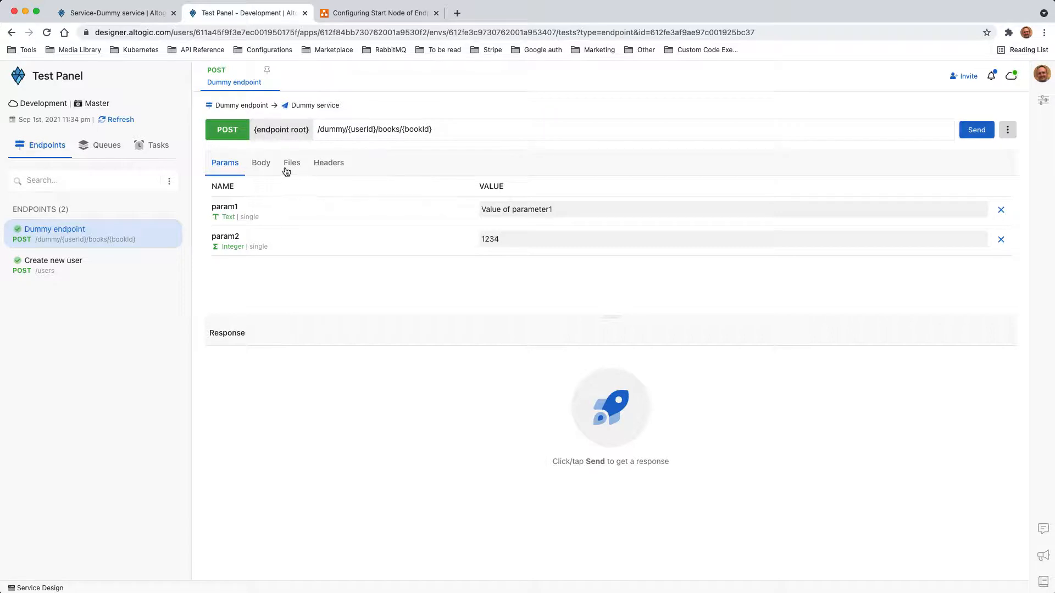
- Set the poweredBy header to 'Altogic' and send the test request
{"action": "left_click", "coordinate": [290, 166]}
{"action": "left_click", "coordinate": [261, 167]}
{"action": "left_click", "coordinate": [325, 169]}
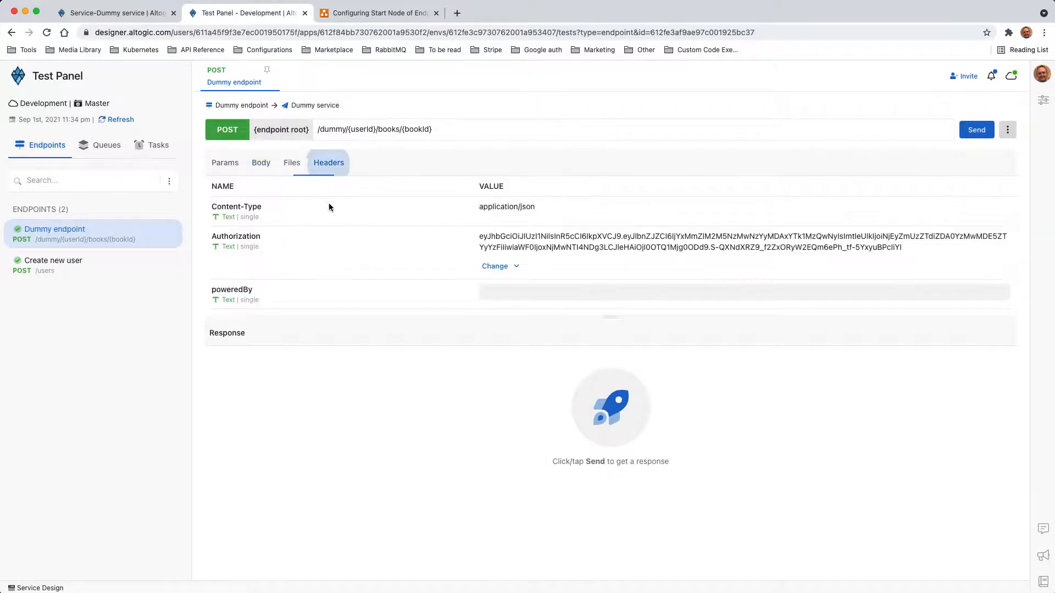
{"action": "type", "text": "A"}
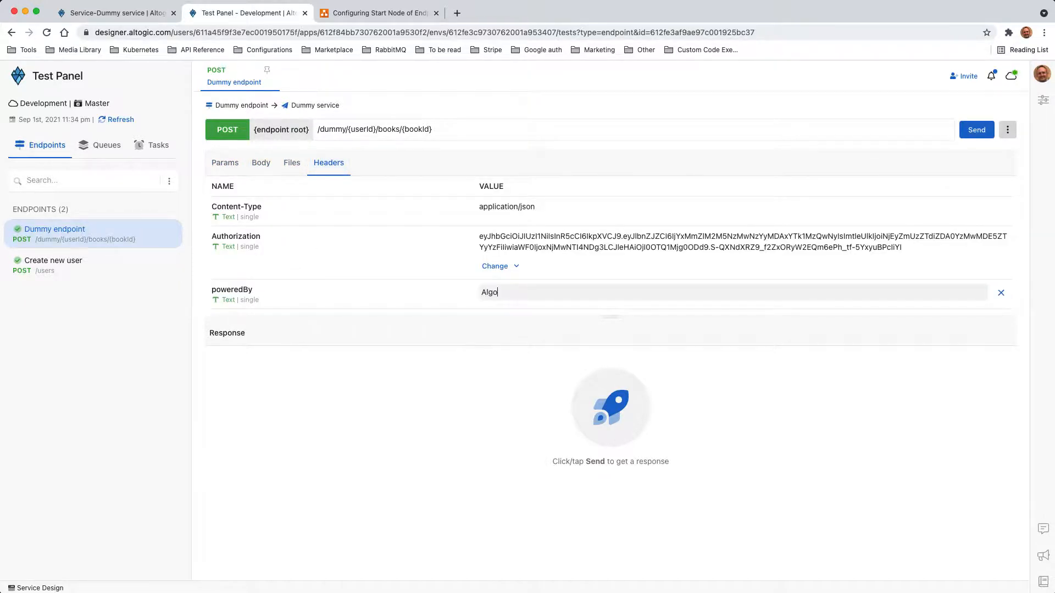
{"action": "type", "text": "lg"}
{"action": "key", "text": "BackSpace"}
{"action": "type", "text": "togic"}
{"action": "left_click", "coordinate": [220, 167]}
{"action": "left_click", "coordinate": [976, 129]}
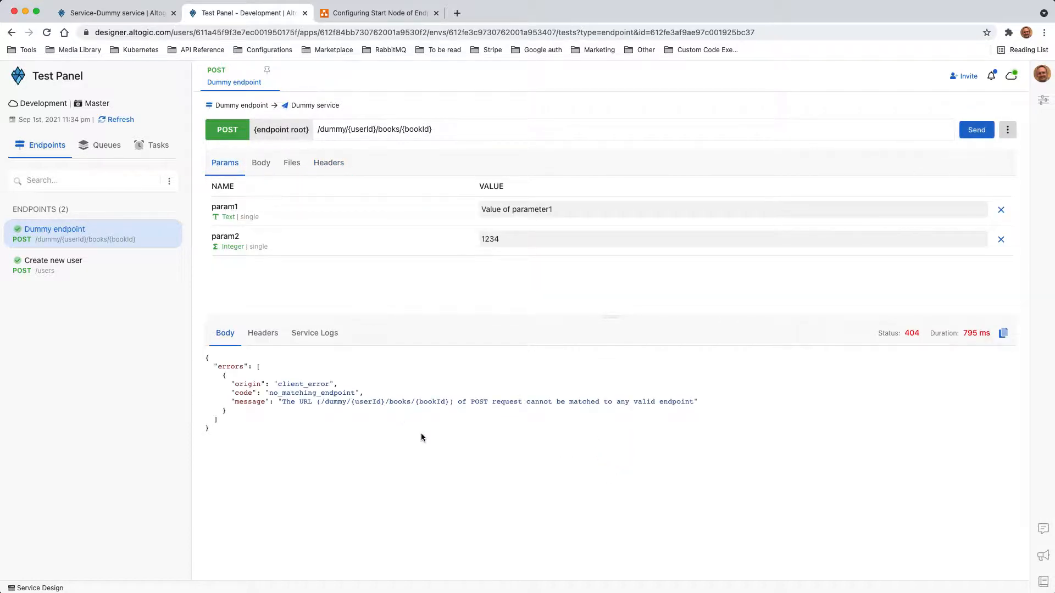
- Replace {userId} and {bookId} in the endpoint path with the real IDs and resend
{"action": "double_click", "coordinate": [379, 37]}
{"action": "key", "text": "super+c"}
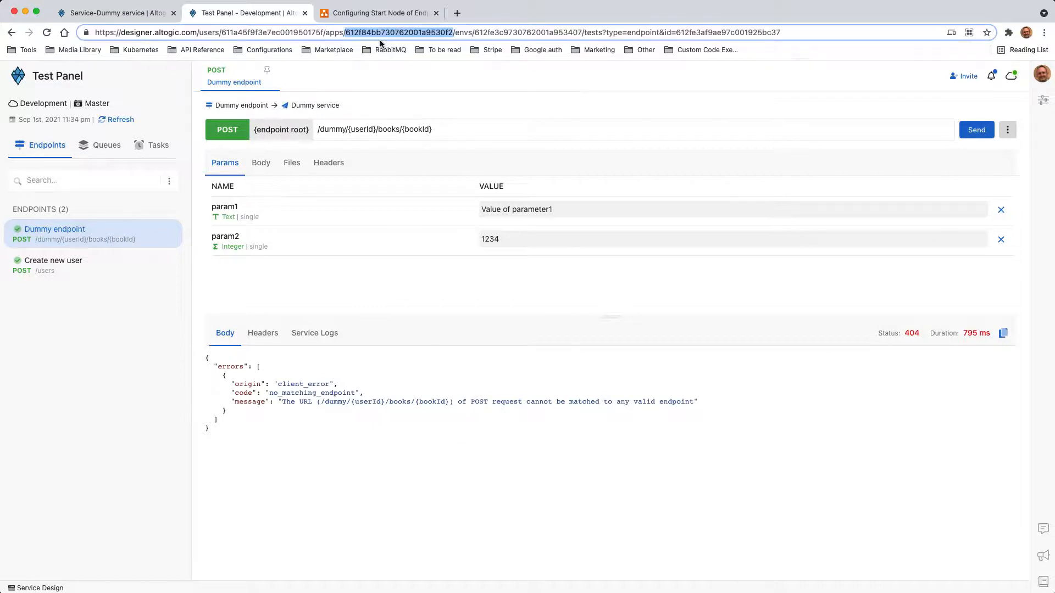
{"action": "left_click_drag", "start_coordinate": [347, 129], "coordinate": [379, 129]}
{"action": "key", "text": "super+v"}
{"action": "double_click", "coordinate": [503, 33]}
{"action": "key", "text": "super+c"}
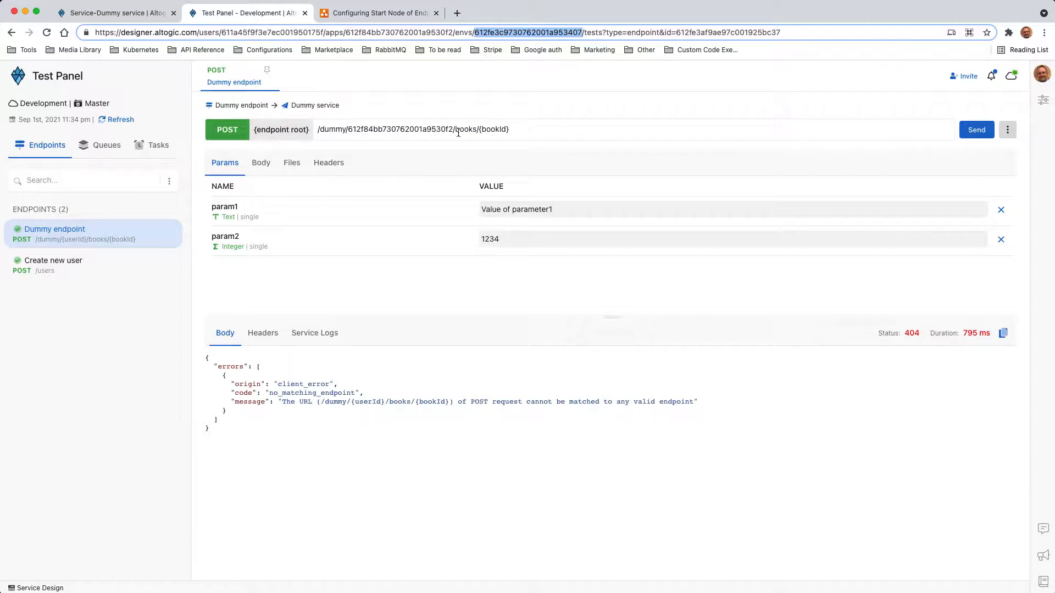
{"action": "left_click_drag", "start_coordinate": [478, 130], "coordinate": [541, 131]}
{"action": "key", "text": "super+v"}
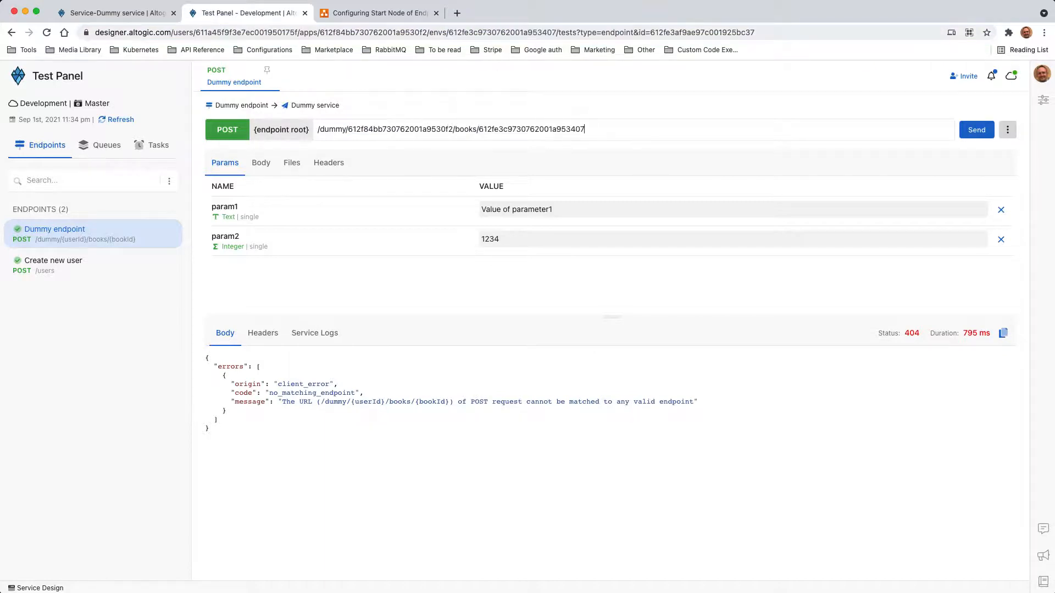
{"action": "left_click", "coordinate": [976, 130]}
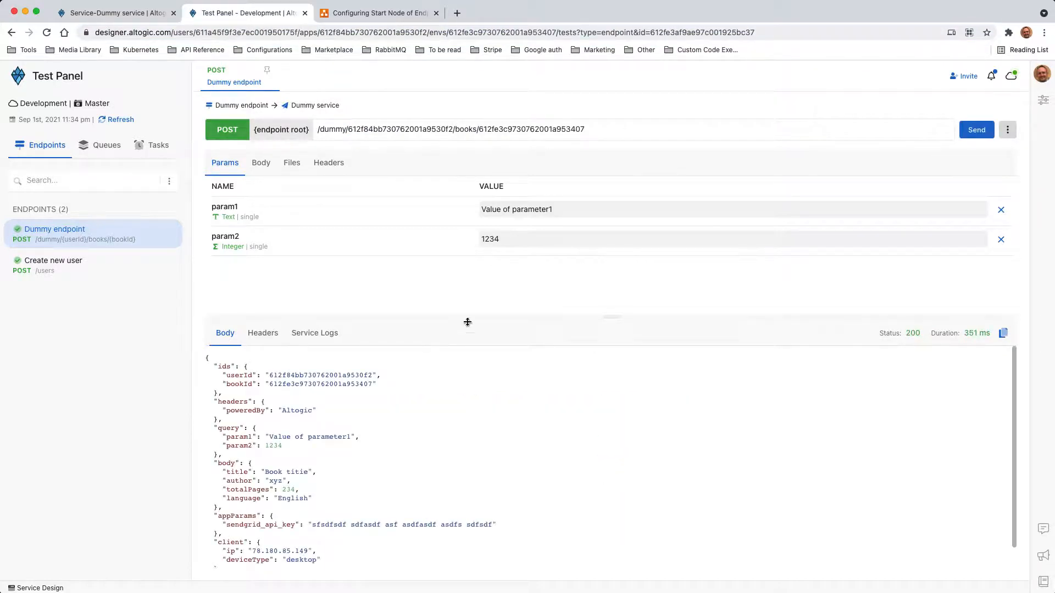
- Enlarge the response area and inspect the echoed book body in the 200 response
{"action": "left_click_drag", "start_coordinate": [570, 307], "coordinate": [544, 240]}
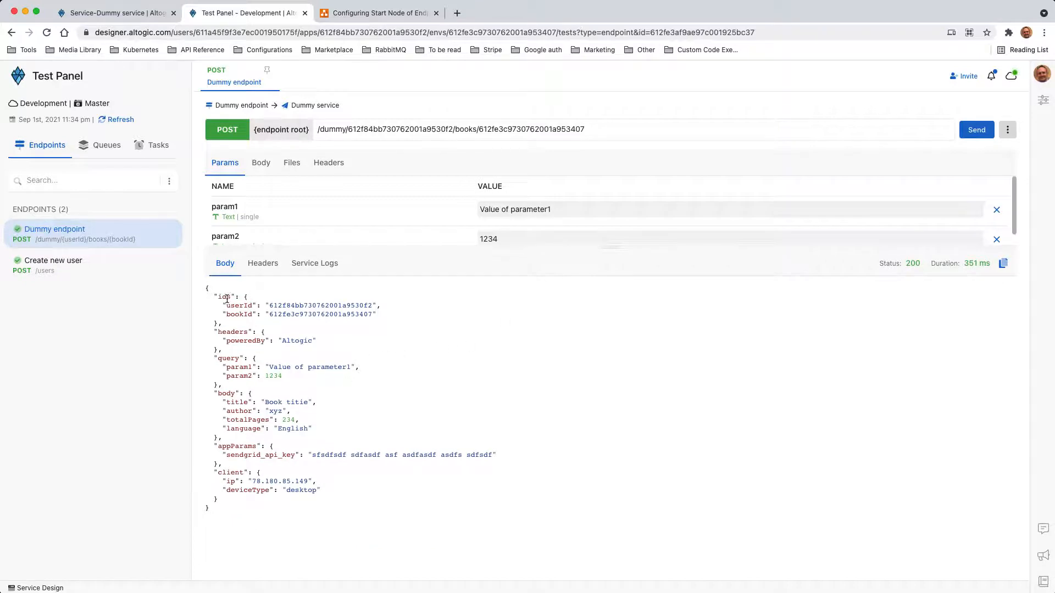
{"action": "left_click_drag", "start_coordinate": [222, 438], "coordinate": [196, 397]}
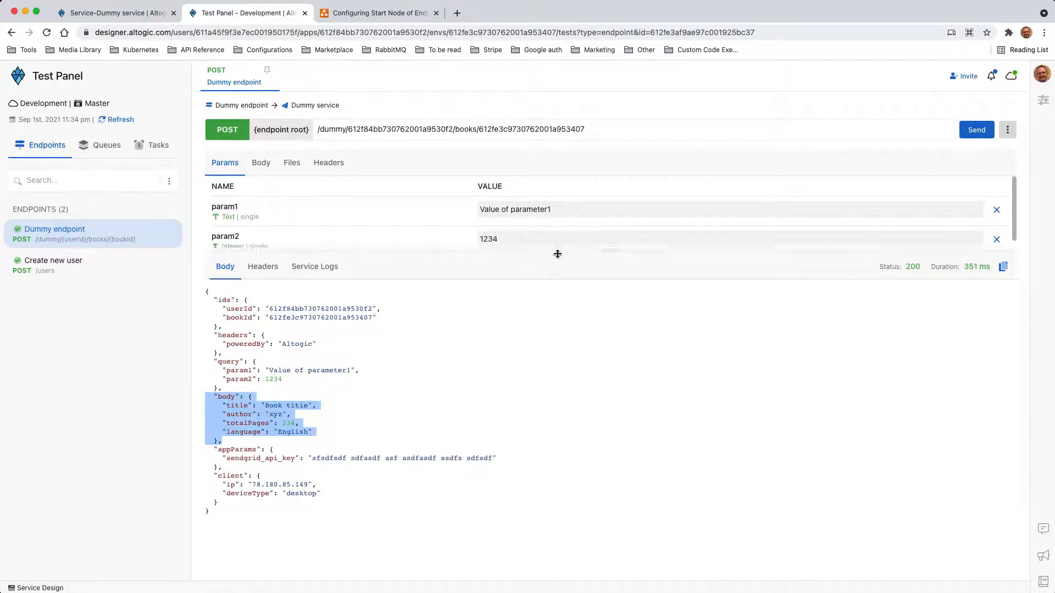
{"action": "left_click_drag", "start_coordinate": [555, 251], "coordinate": [556, 299]}
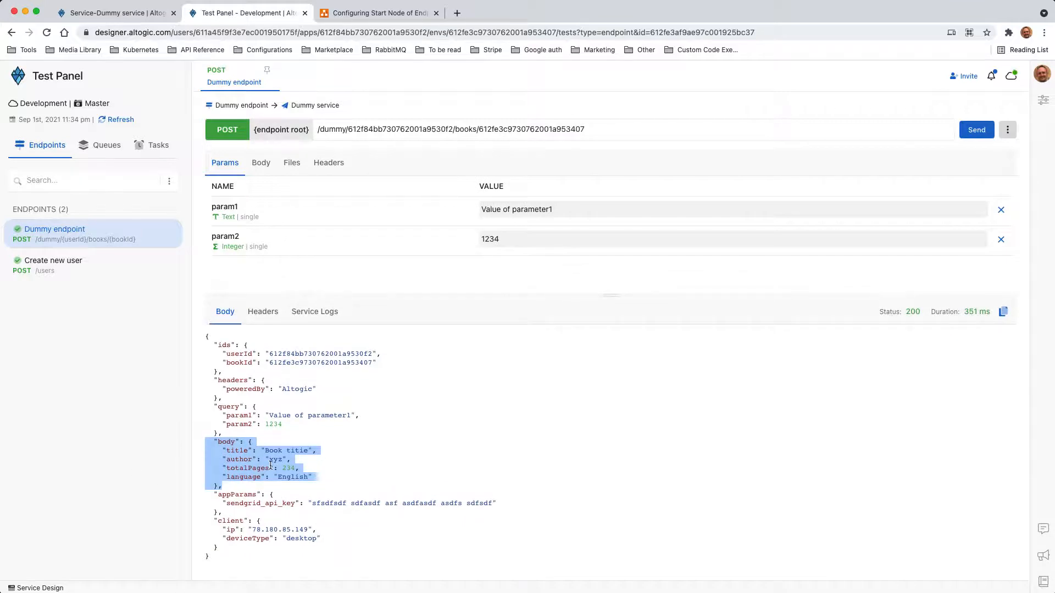
{"action": "left_click_drag", "start_coordinate": [250, 442], "coordinate": [217, 486]}
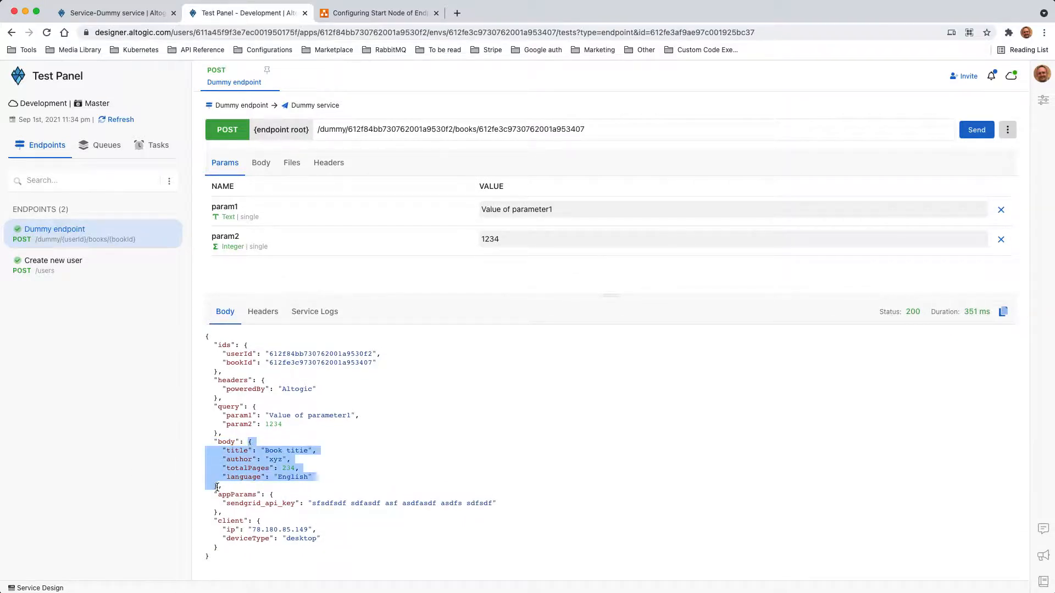
{"action": "left_click", "coordinate": [262, 475]}
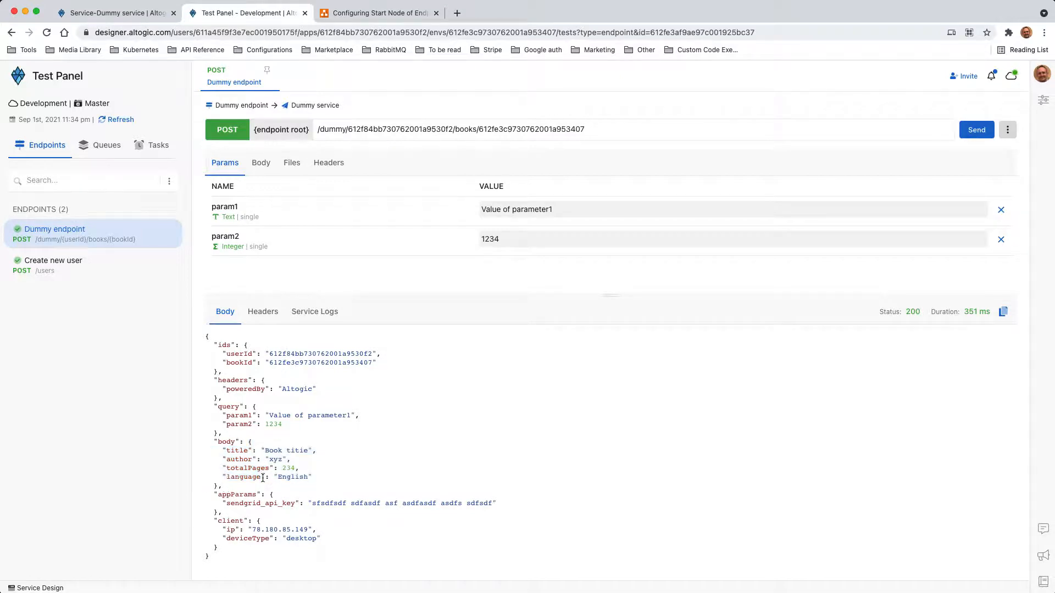
{"action": "left_click", "coordinate": [395, 17]}
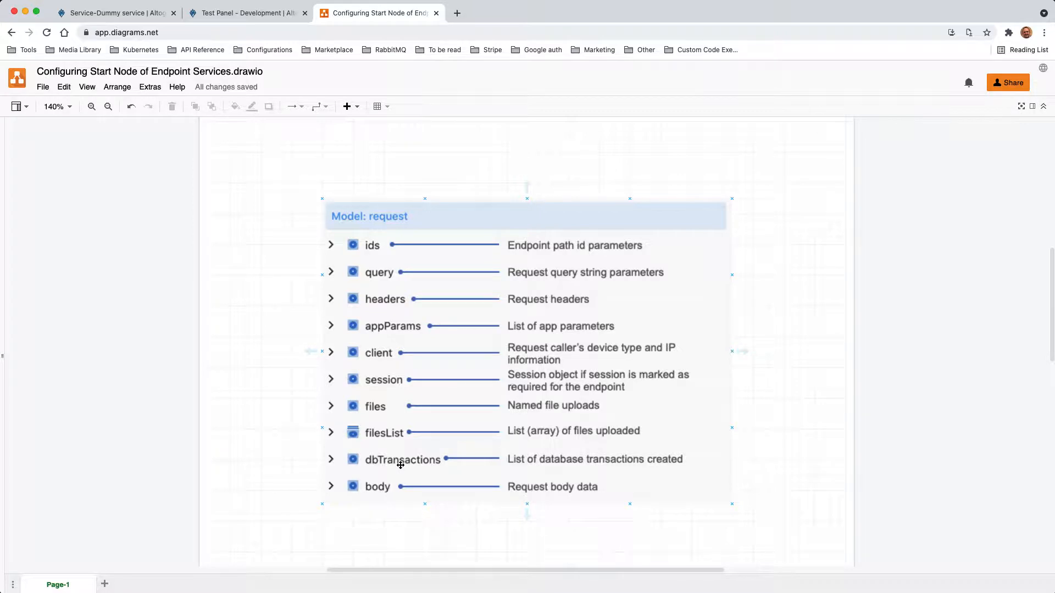
- Add database transactions transaction1 and transaction2 to the Dummy service's Start node
{"action": "left_click", "coordinate": [130, 16]}
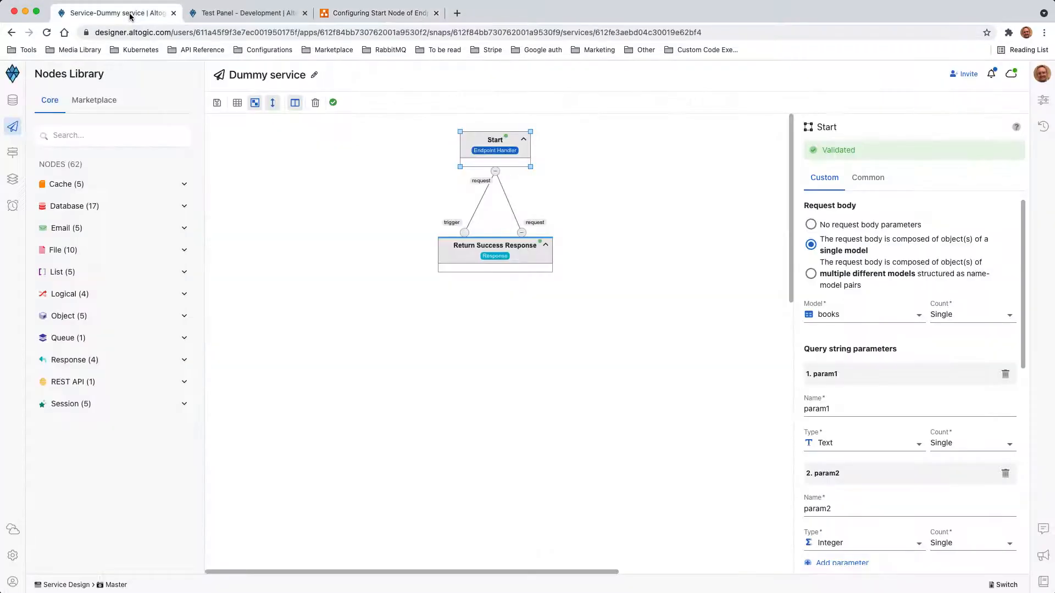
{"action": "left_click", "coordinate": [592, 159]}
{"action": "left_click", "coordinate": [500, 151]}
{"action": "scroll", "coordinate": [909, 330], "scroll_direction": "down", "scroll_amount": 10}
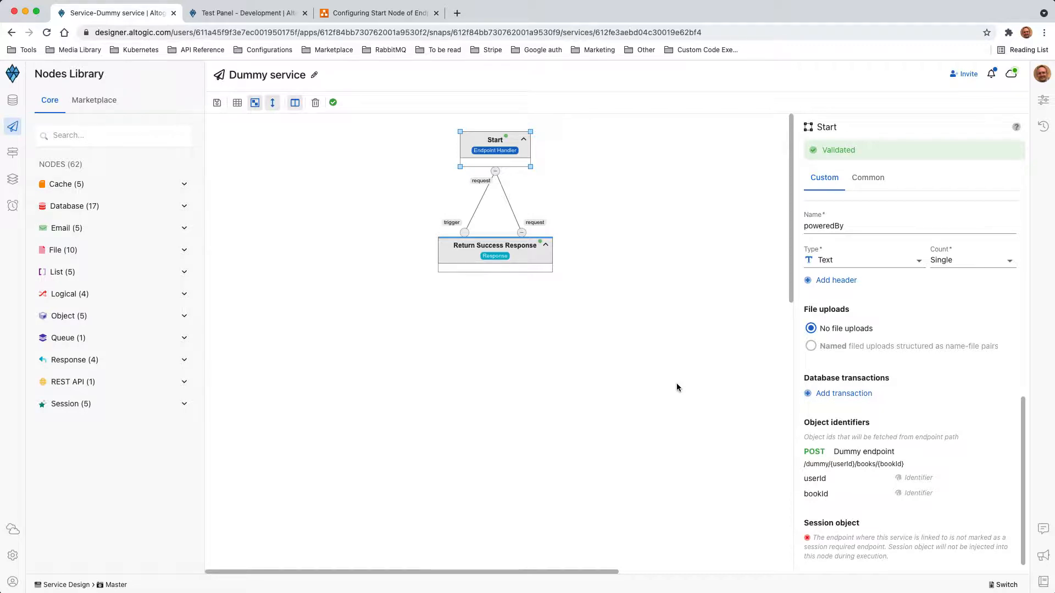
{"action": "left_click", "coordinate": [842, 396]}
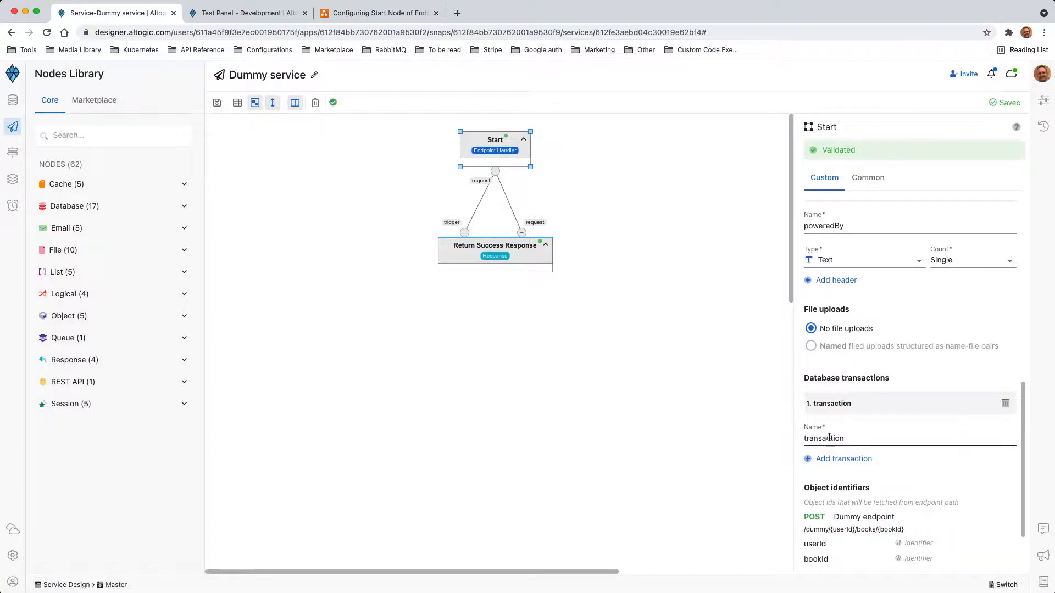
{"action": "type", "text": "1"}
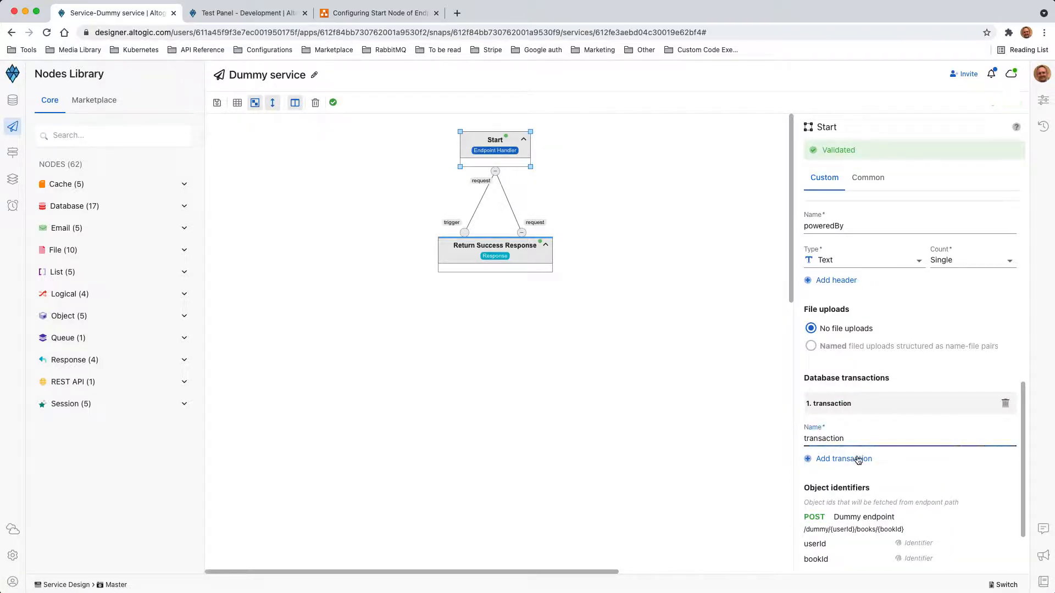
{"action": "left_click", "coordinate": [849, 459]}
{"action": "left_click", "coordinate": [851, 503]}
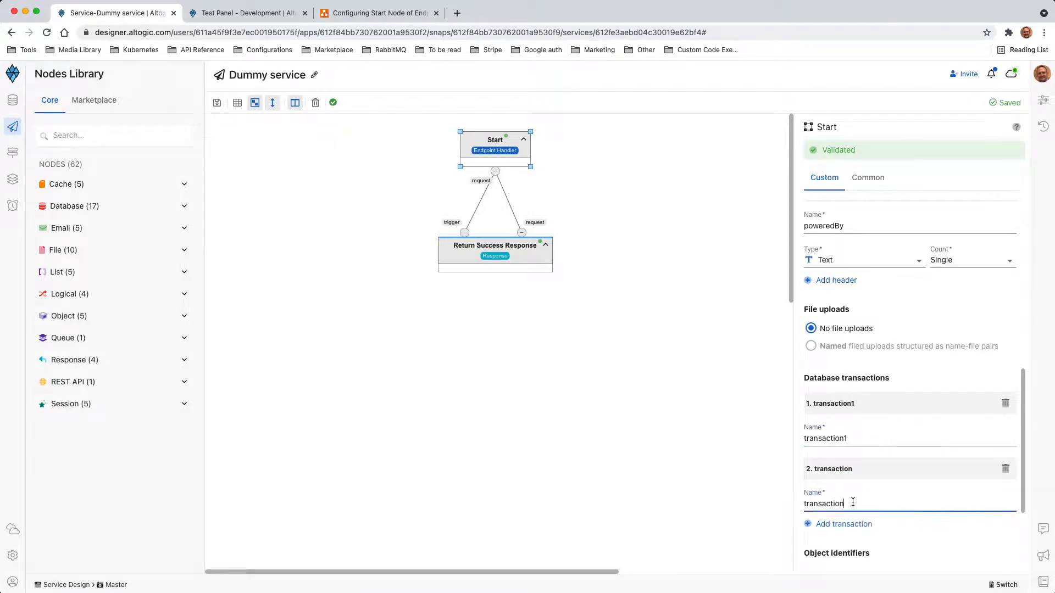
{"action": "type", "text": "2"}
{"action": "left_click", "coordinate": [550, 392]}
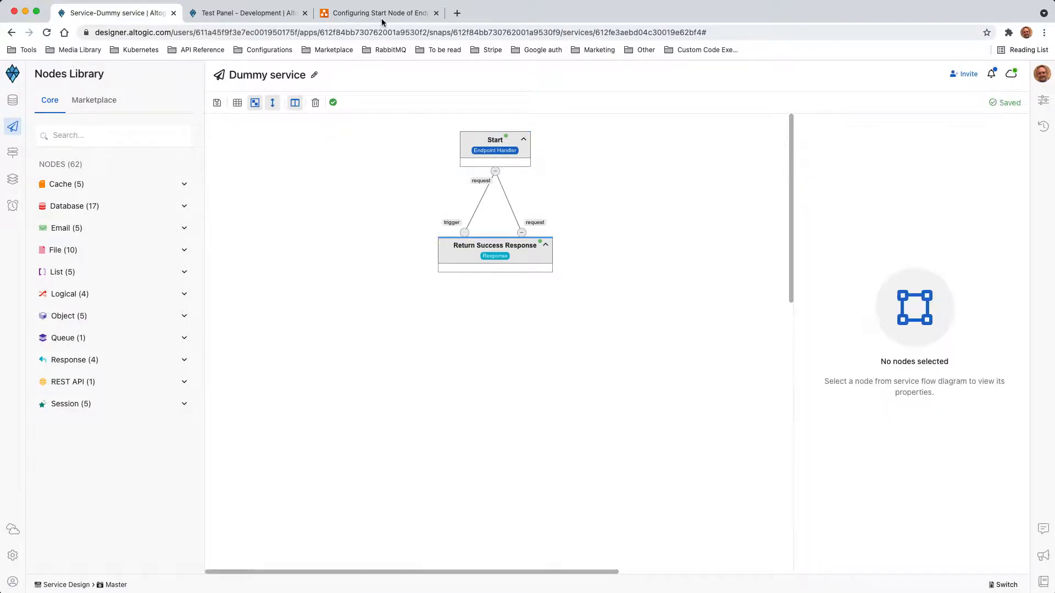
{"action": "left_click", "coordinate": [247, 12]}
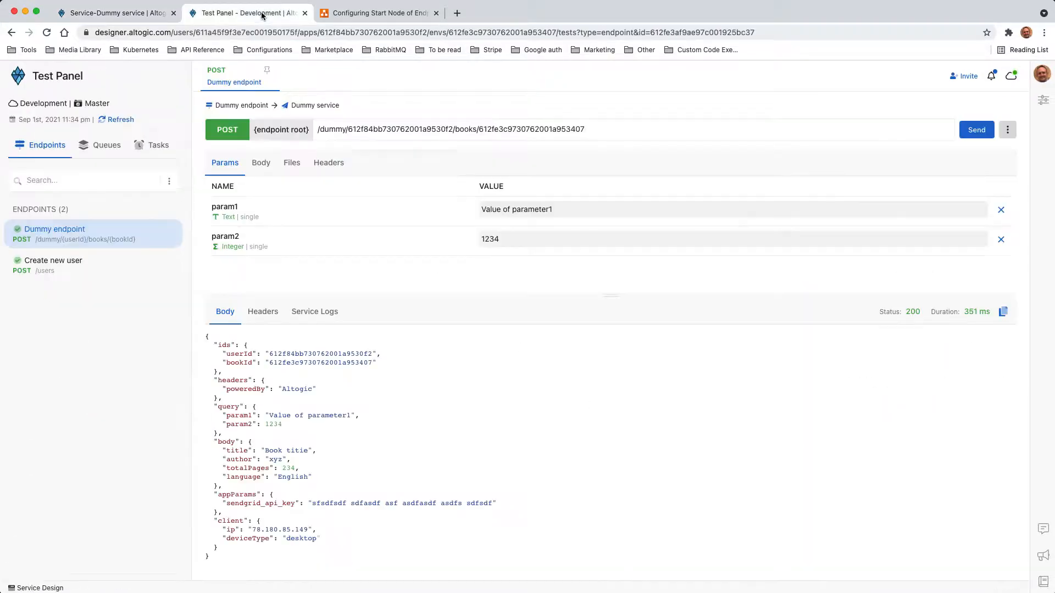
- Resend the test and inspect the transaction1 and transaction2 IDs under dbTransactions
{"action": "left_click", "coordinate": [975, 136]}
{"action": "scroll", "coordinate": [410, 445], "scroll_direction": "down", "scroll_amount": 3}
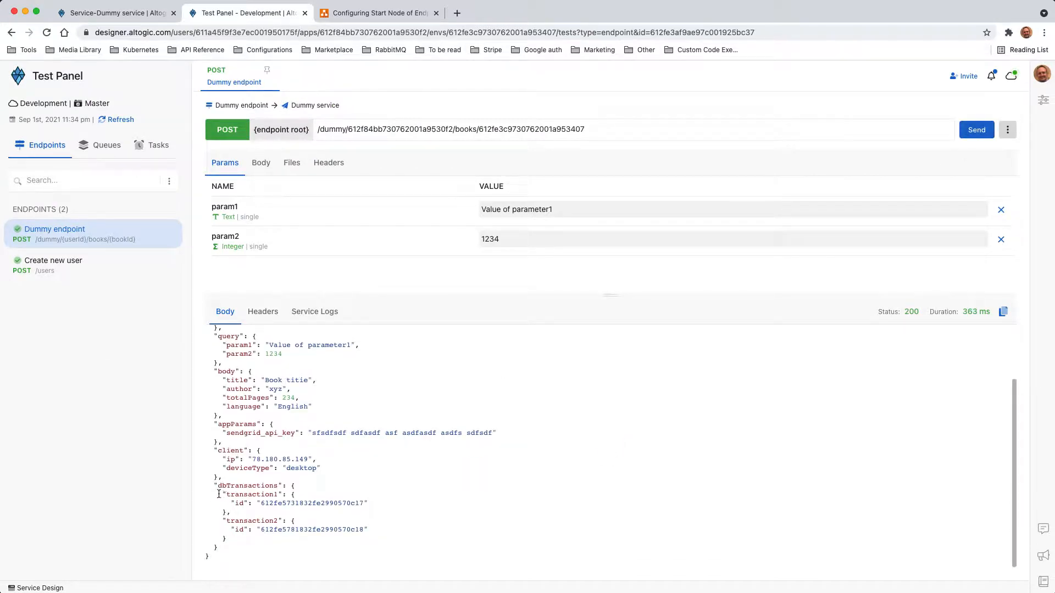
{"action": "left_click_drag", "start_coordinate": [219, 494], "coordinate": [272, 545]}
{"action": "left_click", "coordinate": [255, 519]}
{"action": "triple_click", "coordinate": [255, 520]}
{"action": "triple_click", "coordinate": [252, 494]}
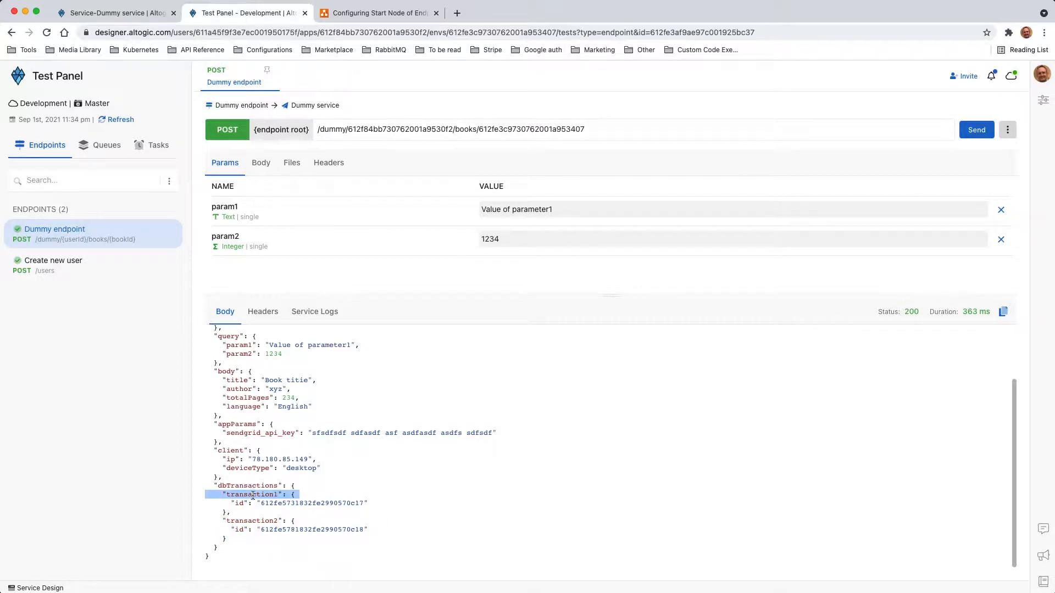
{"action": "left_click", "coordinate": [246, 506]}
{"action": "triple_click", "coordinate": [231, 503]}
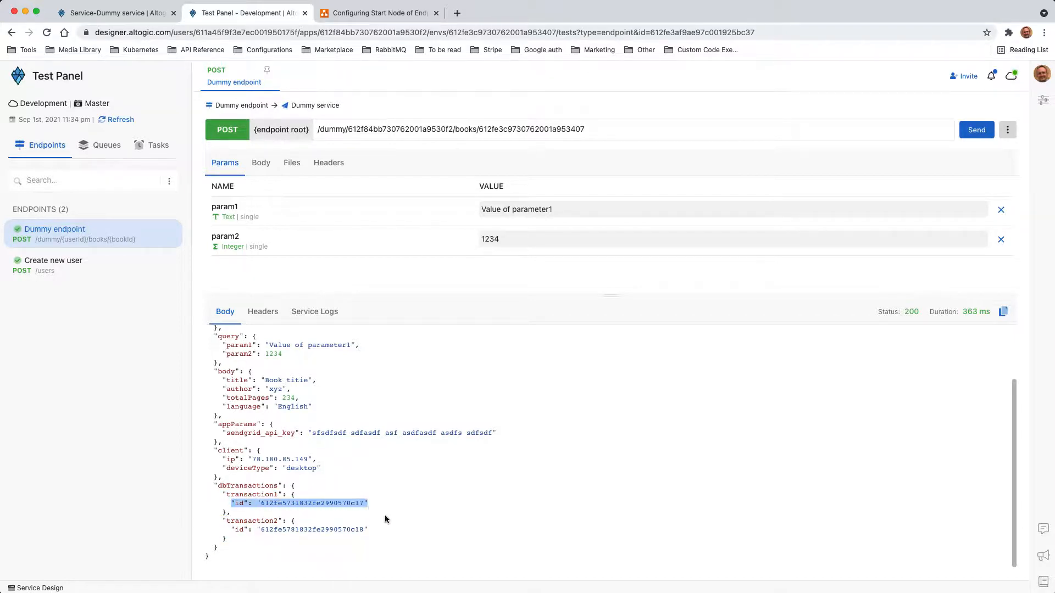
{"action": "triple_click", "coordinate": [268, 529]}
{"action": "scroll", "coordinate": [297, 439], "scroll_direction": "up", "scroll_amount": 5}
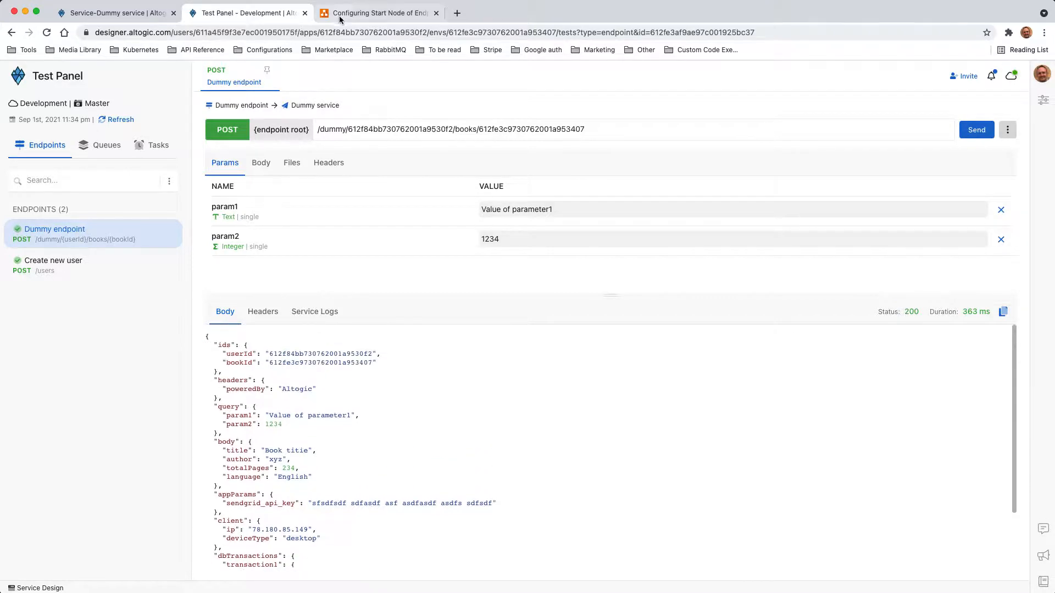
- Return to the Dummy service flow and open its Start node settings
{"action": "left_click", "coordinate": [363, 12]}
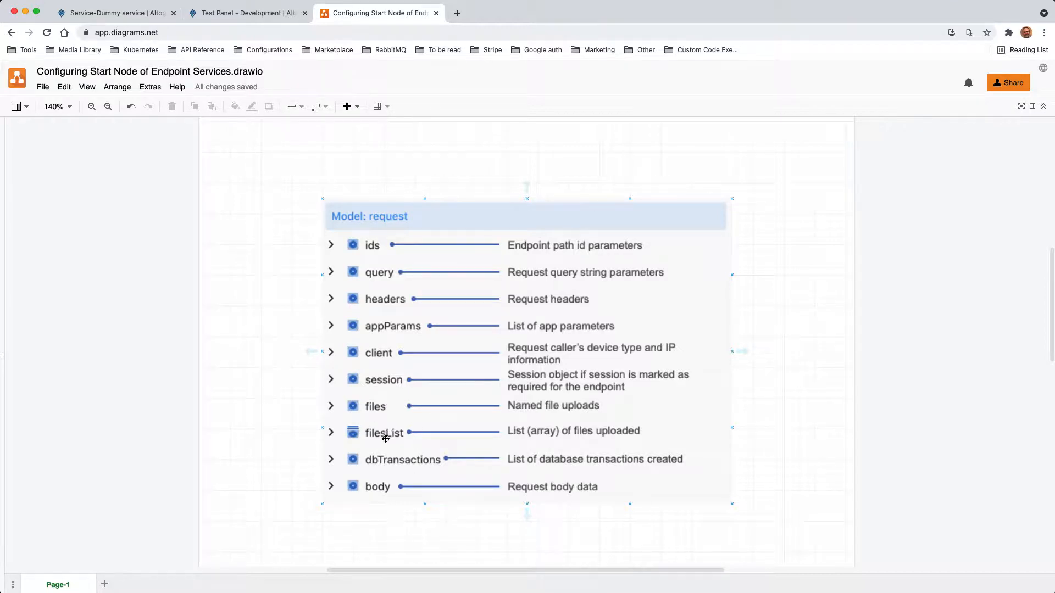
{"action": "left_click", "coordinate": [229, 15]}
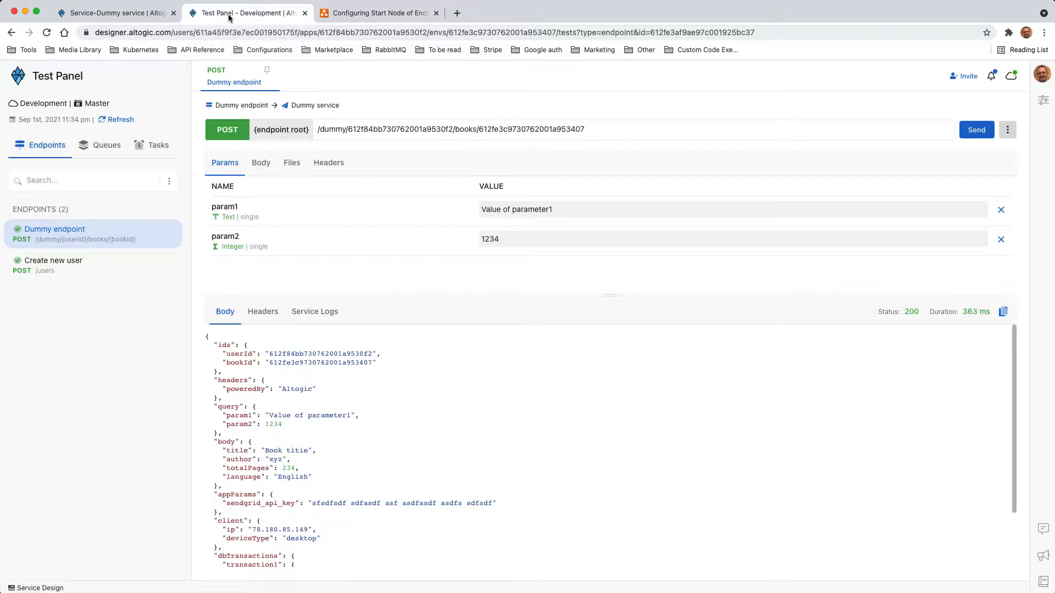
{"action": "left_click", "coordinate": [124, 16]}
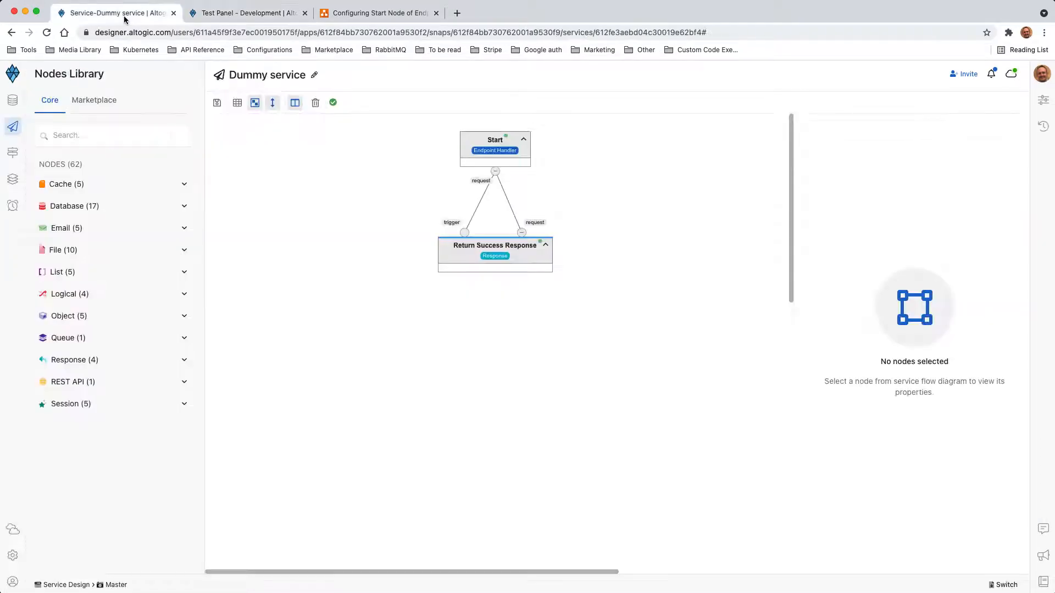
{"action": "left_click", "coordinate": [511, 162]}
- Make the Start node's request body multi-model, with an entry named 'user' of the user model
{"action": "scroll", "coordinate": [948, 377], "scroll_direction": "down", "scroll_amount": 5}
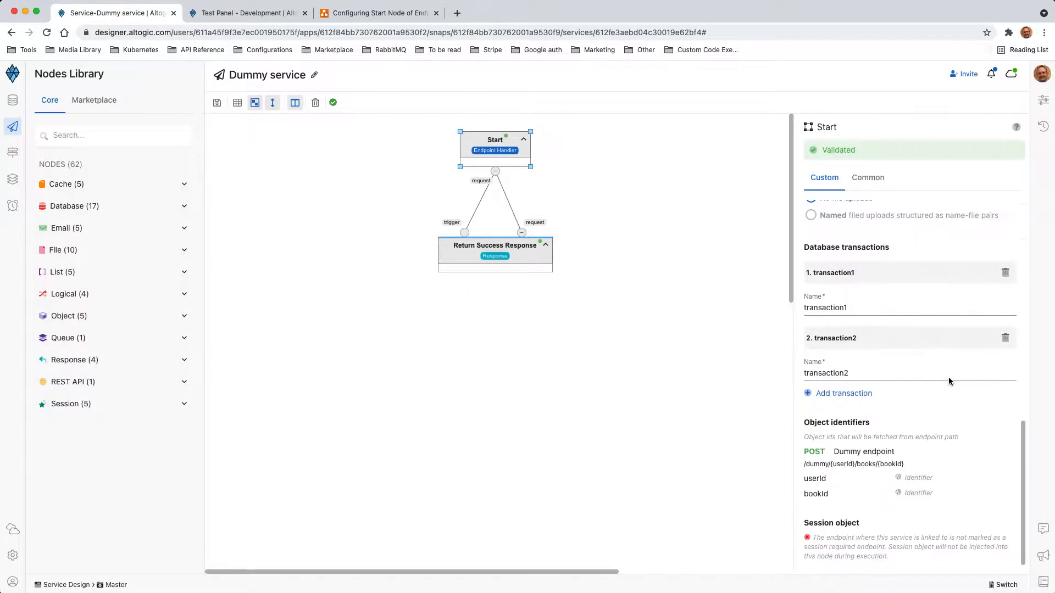
{"action": "scroll", "coordinate": [879, 351], "scroll_direction": "up", "scroll_amount": 3}
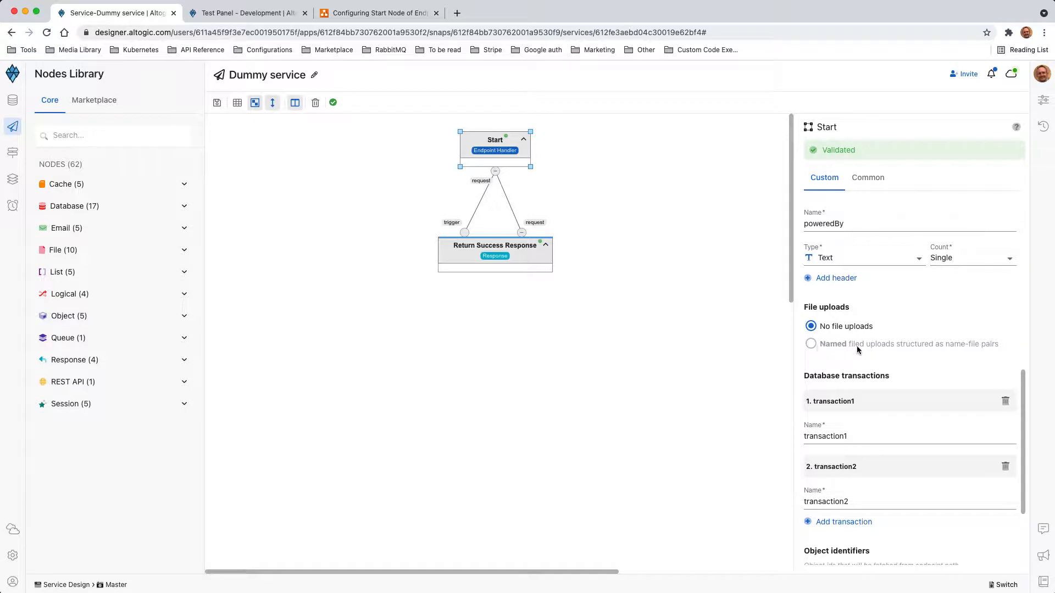
{"action": "scroll", "coordinate": [840, 349], "scroll_direction": "up", "scroll_amount": 10}
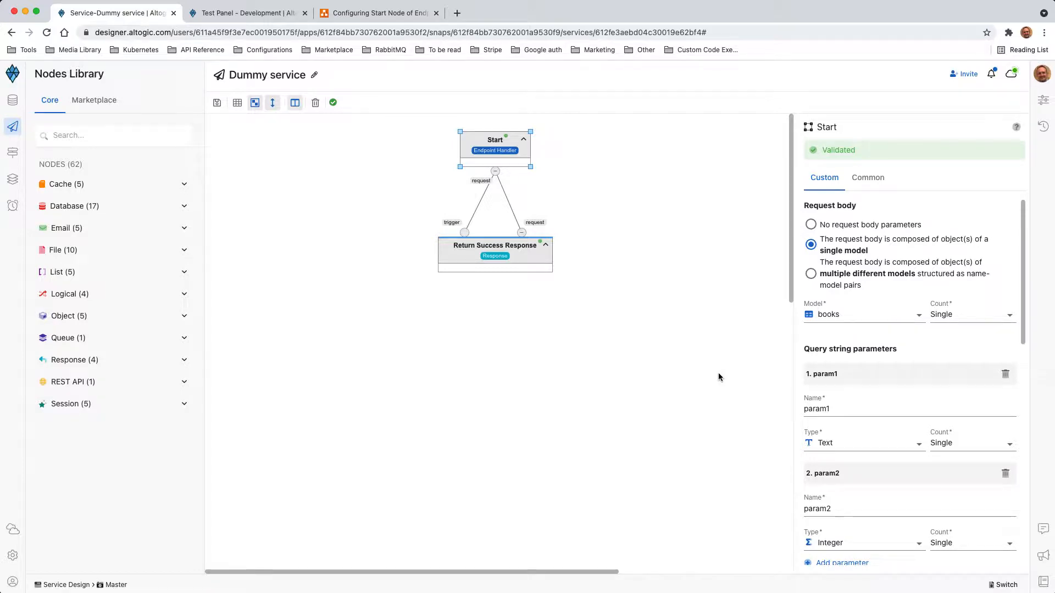
{"action": "left_click", "coordinate": [834, 276]}
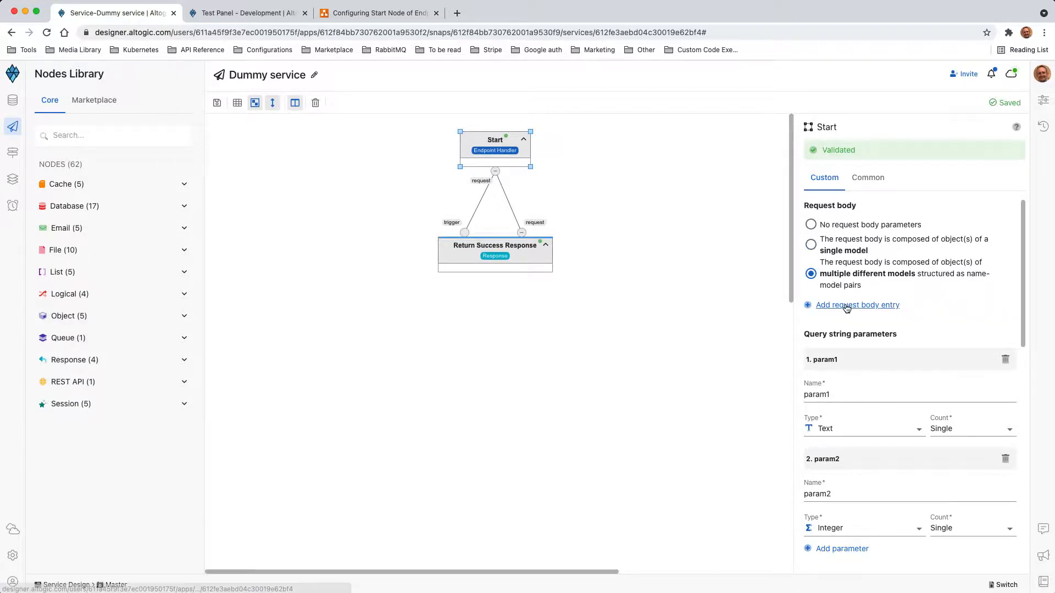
{"action": "left_click", "coordinate": [846, 305]}
{"action": "double_click", "coordinate": [815, 346]}
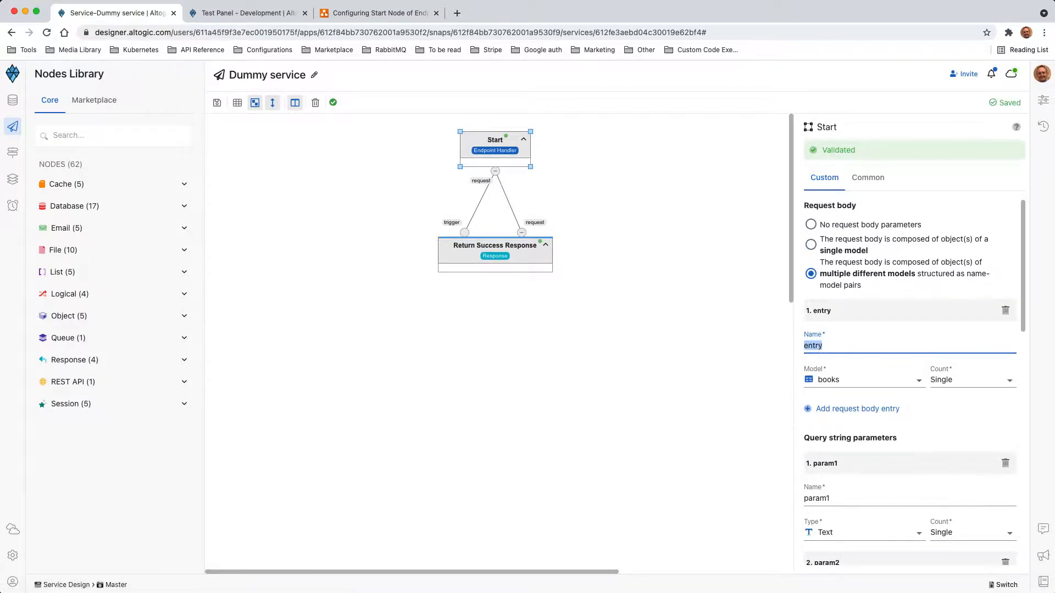
{"action": "type", "text": "user"}
{"action": "left_click", "coordinate": [870, 384]}
{"action": "left_click", "coordinate": [836, 398]}
- Enable named file uploads and add a file parameter named profileImage
{"action": "scroll", "coordinate": [862, 425], "scroll_direction": "down", "scroll_amount": 10}
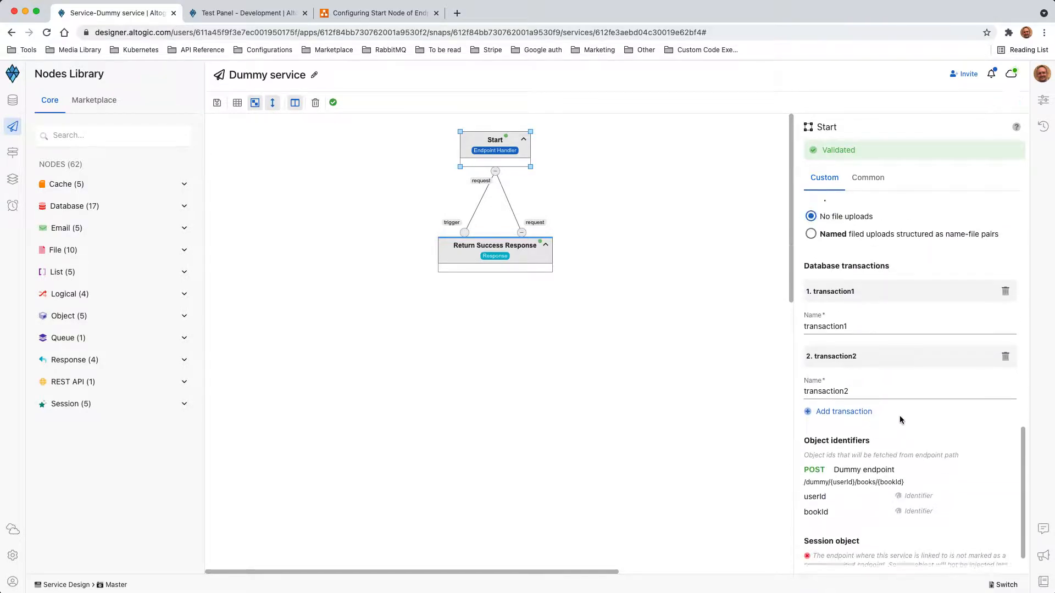
{"action": "scroll", "coordinate": [900, 419], "scroll_direction": "up", "scroll_amount": 2}
{"action": "left_click", "coordinate": [840, 303]}
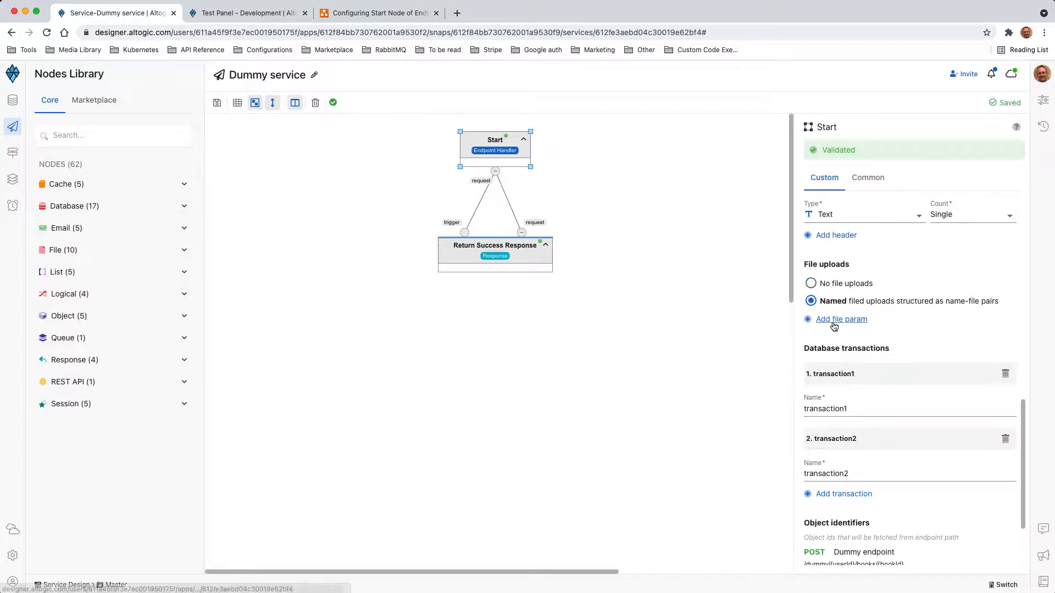
{"action": "left_click", "coordinate": [834, 325]}
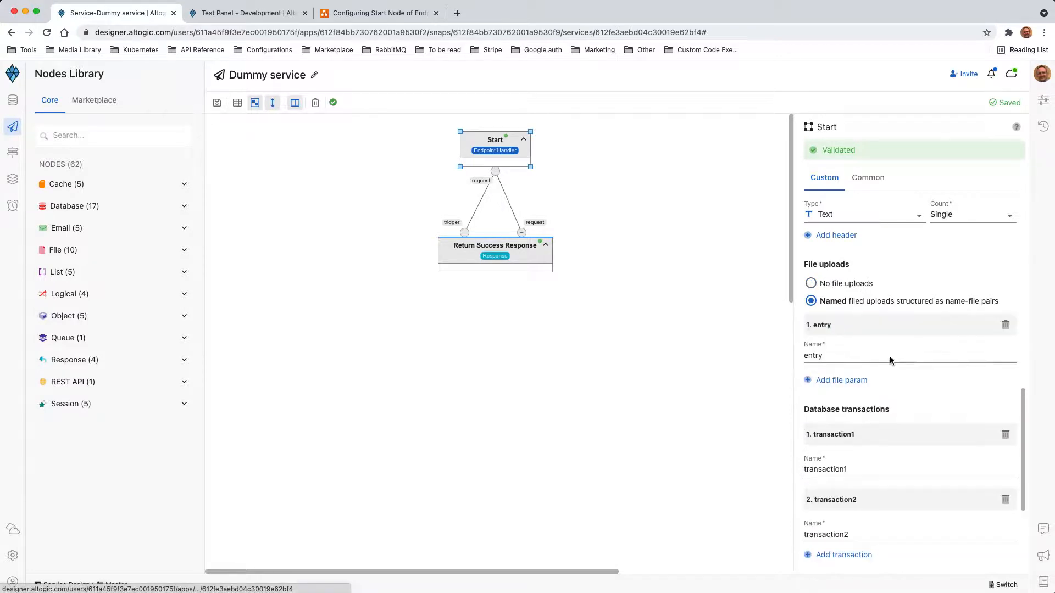
{"action": "double_click", "coordinate": [805, 359]}
{"action": "type", "text": "profileImage"}
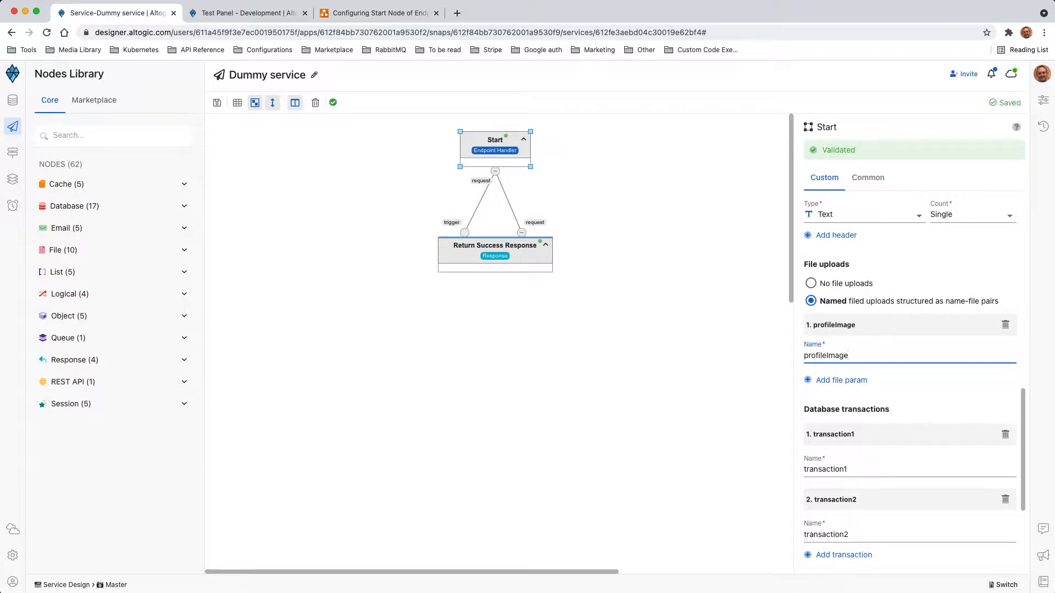
{"action": "left_click", "coordinate": [247, 12]}
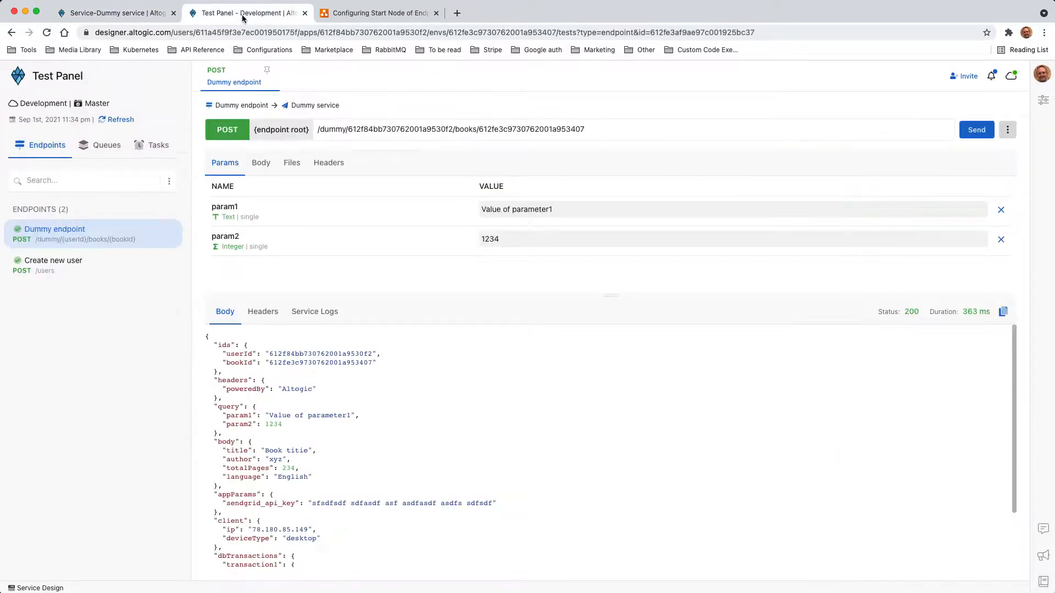
- Generate the test request body from the endpoint definition and start editing its name value
{"action": "left_click", "coordinate": [259, 163]}
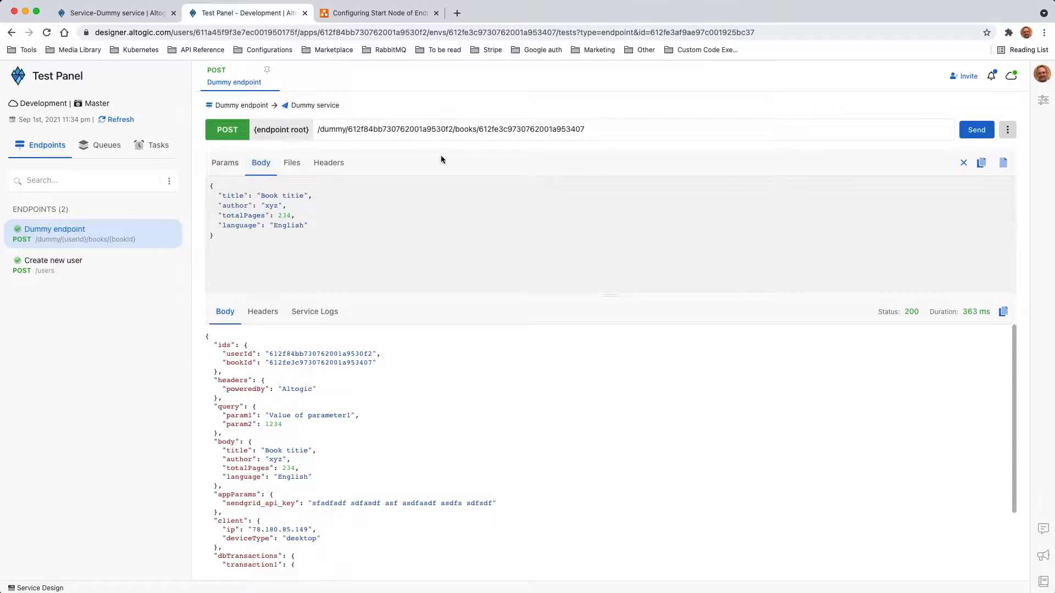
{"action": "left_click", "coordinate": [1003, 161]}
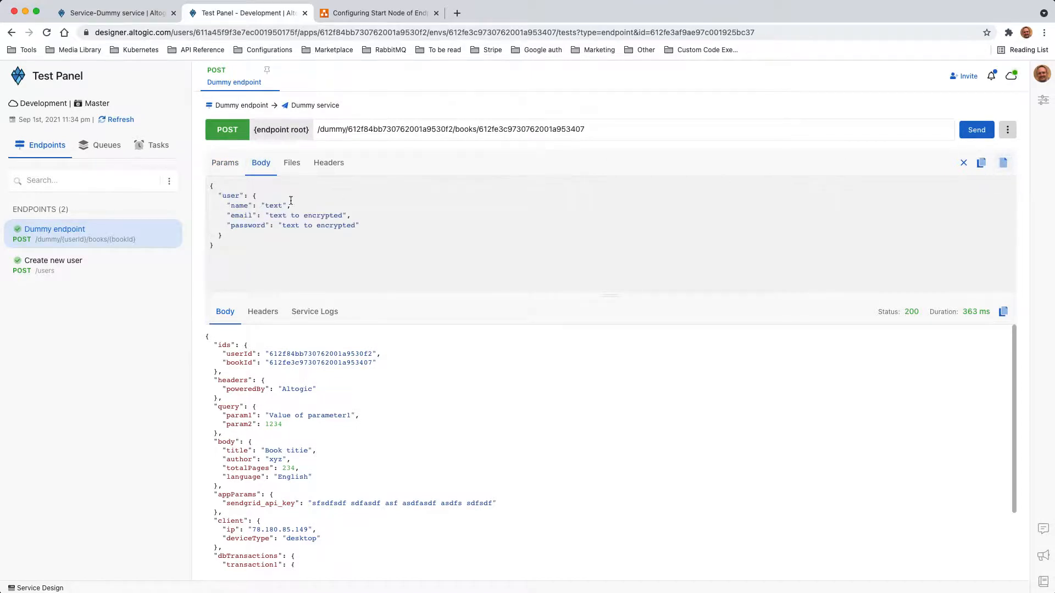
{"action": "double_click", "coordinate": [273, 206]}
{"action": "type", "text": "y"}
{"action": "double_click", "coordinate": [278, 215]}
- Change the Start node's user entry model to books
{"action": "left_click", "coordinate": [118, 13]}
{"action": "scroll", "coordinate": [890, 247], "scroll_direction": "up", "scroll_amount": 10}
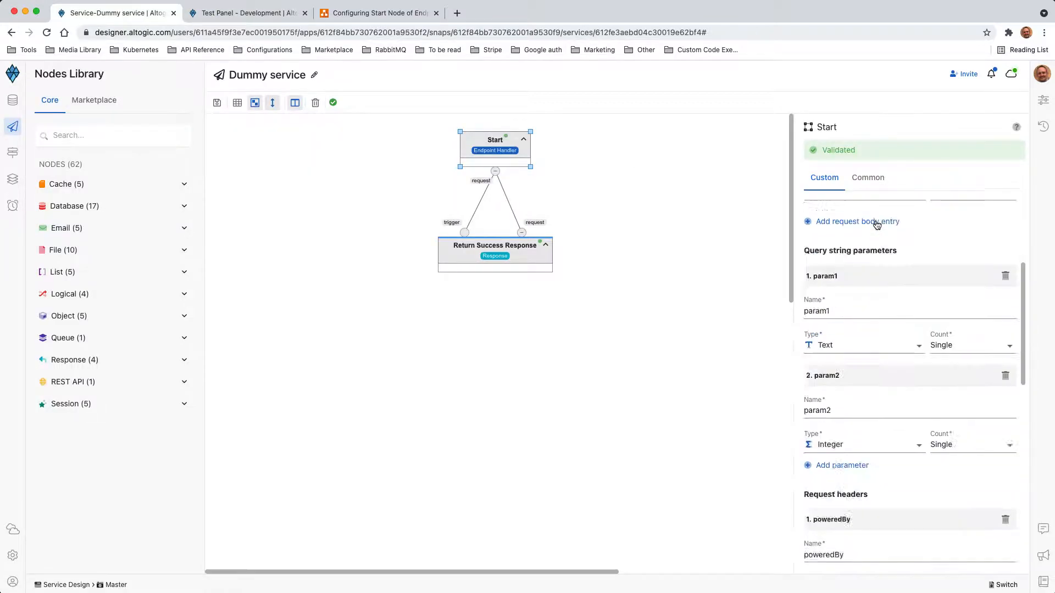
{"action": "left_click", "coordinate": [866, 387]}
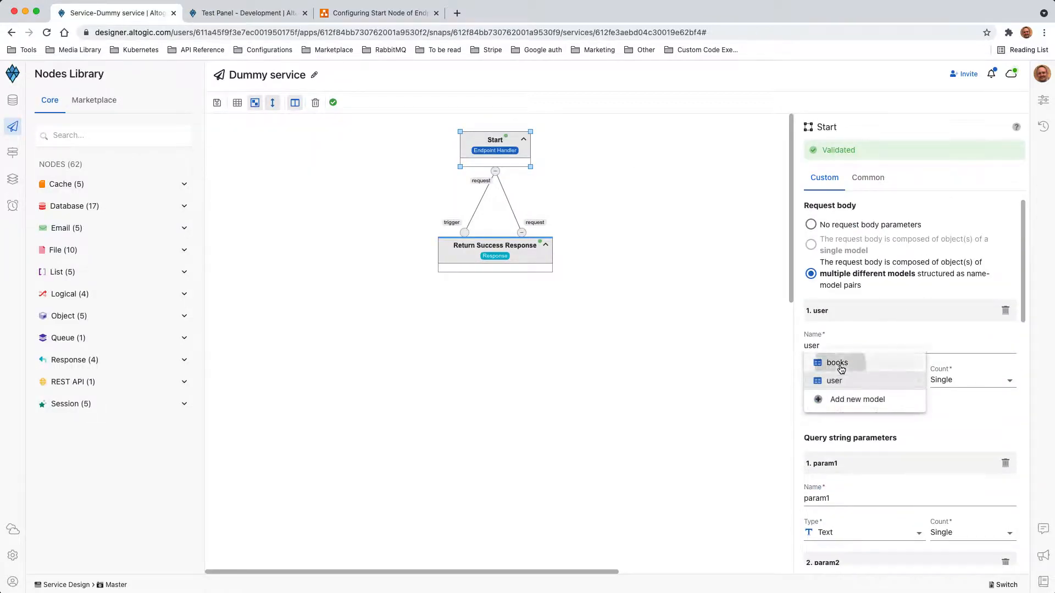
{"action": "left_click", "coordinate": [837, 360]}
- Regenerate the body with book fields: title 'Star wars', author 'xyz', totalPages 234, plus a language value
{"action": "left_click", "coordinate": [247, 12]}
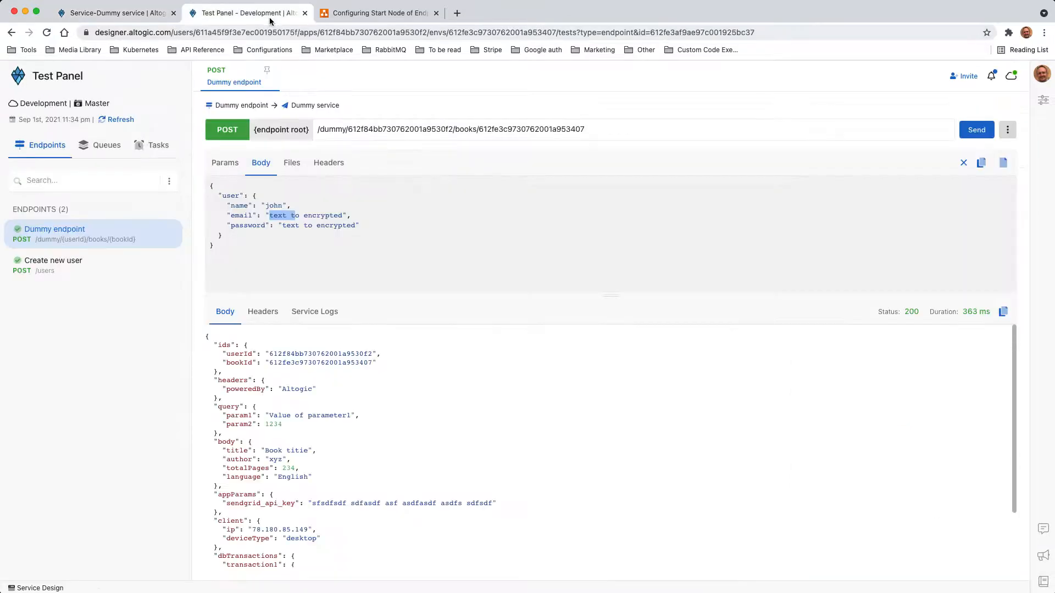
{"action": "left_click", "coordinate": [1007, 167]}
{"action": "double_click", "coordinate": [277, 206]}
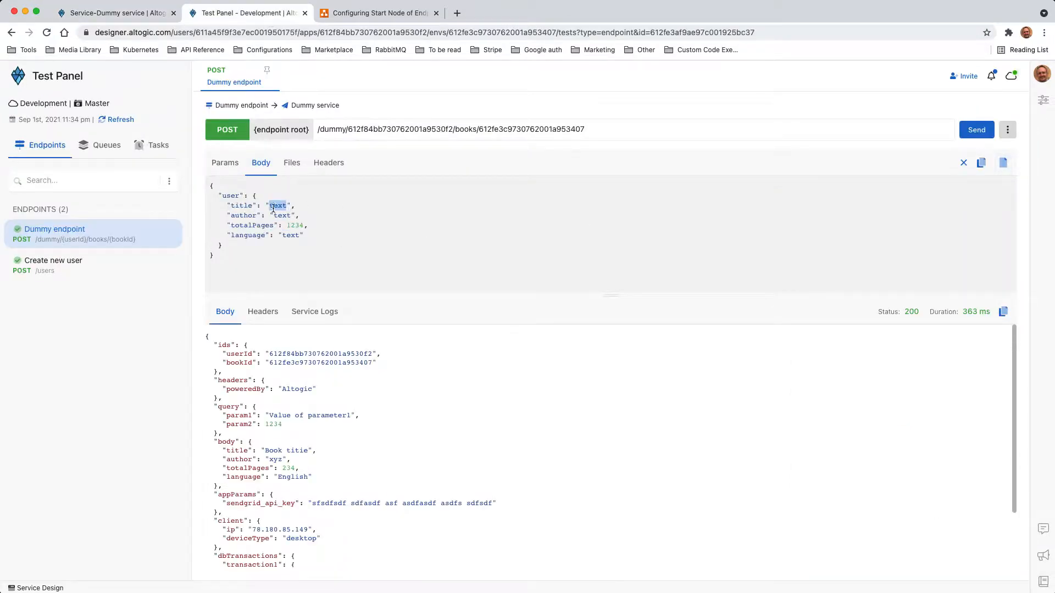
{"action": "type", "text": "Star wars"}
{"action": "double_click", "coordinate": [279, 217]}
{"action": "type", "text": "xyz"}
{"action": "double_click", "coordinate": [304, 226]}
{"action": "type", "text": "234"}
{"action": "double_click", "coordinate": [286, 235]}
{"action": "type", "text": "English"}
{"action": "left_click", "coordinate": [227, 168]}
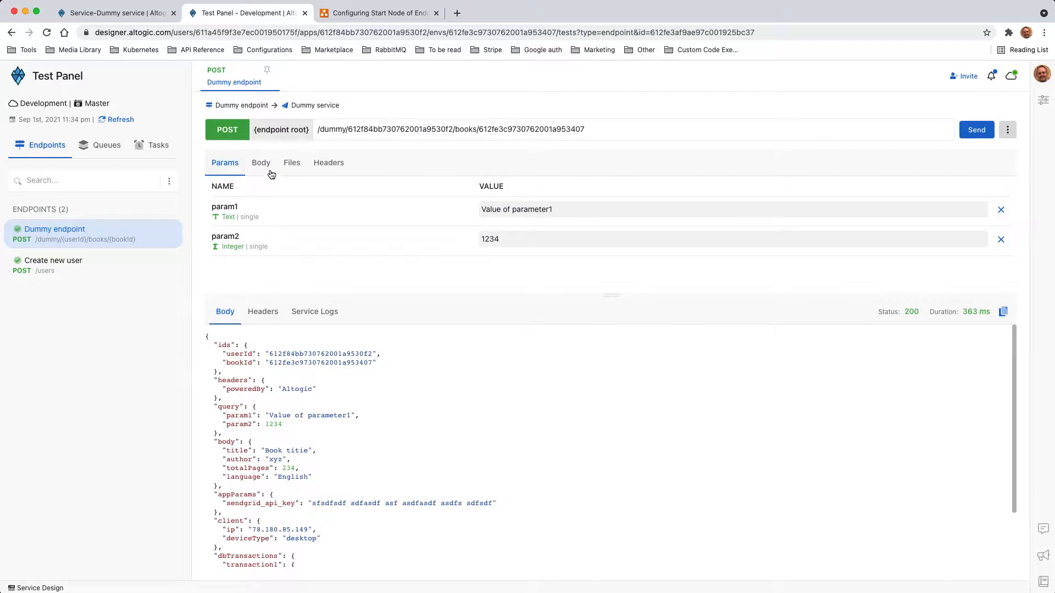
- Attach Obiwankenobi_dsws.jpg as profileImage and resend the request, getting status 200
{"action": "left_click", "coordinate": [269, 169]}
{"action": "left_click", "coordinate": [328, 163]}
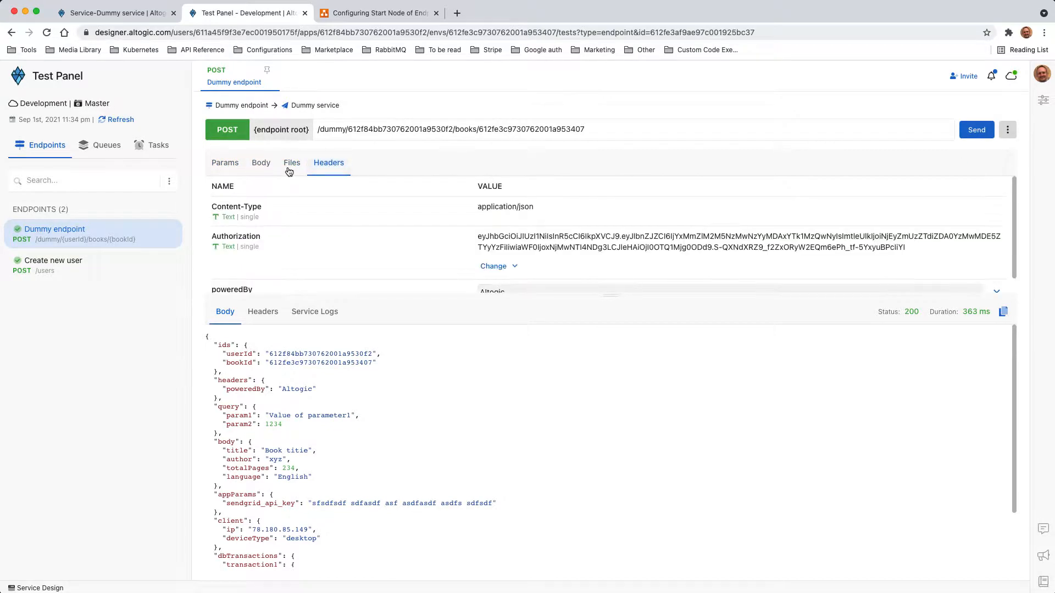
{"action": "left_click", "coordinate": [290, 169]}
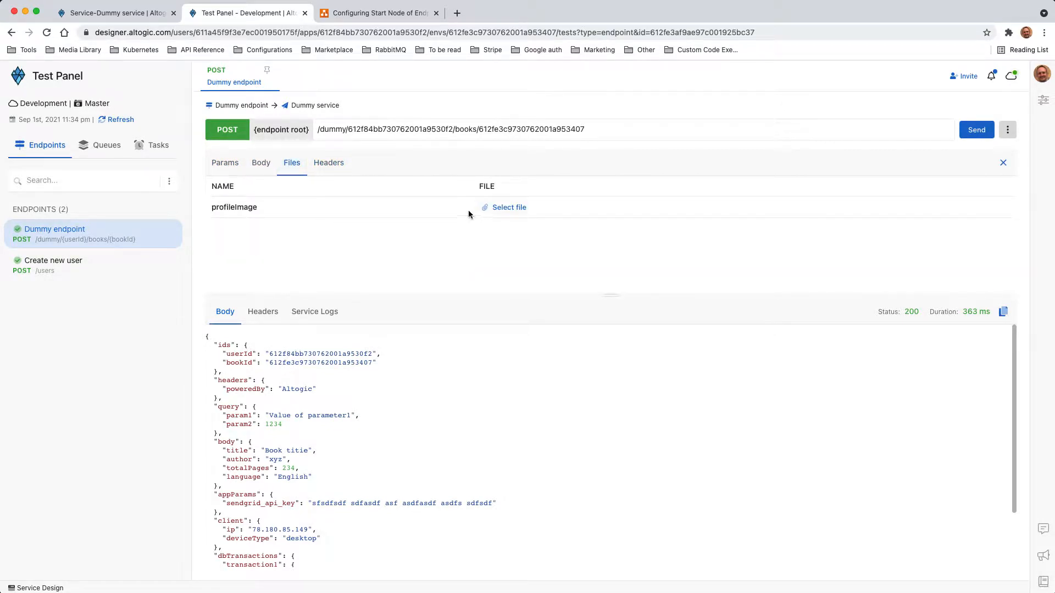
{"action": "left_click", "coordinate": [487, 215]}
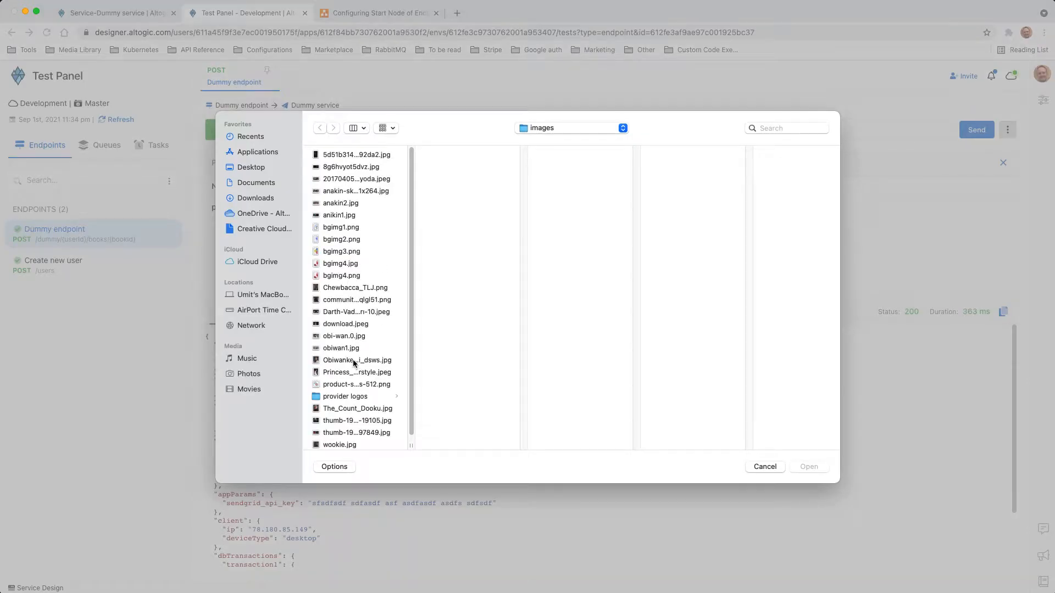
{"action": "left_click", "coordinate": [355, 361]}
{"action": "left_click", "coordinate": [809, 467]}
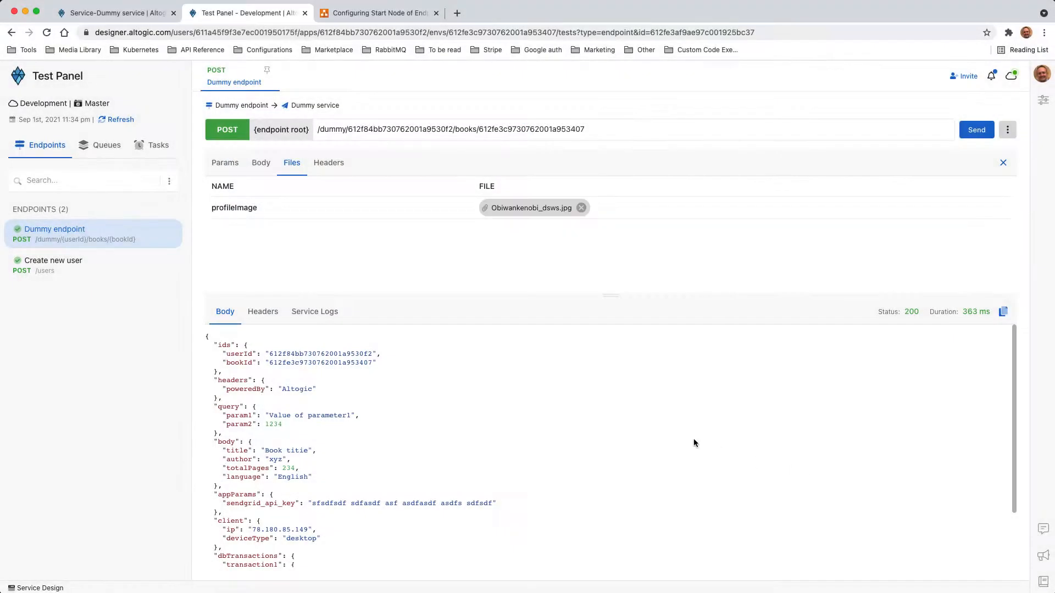
{"action": "left_click", "coordinate": [976, 130]}
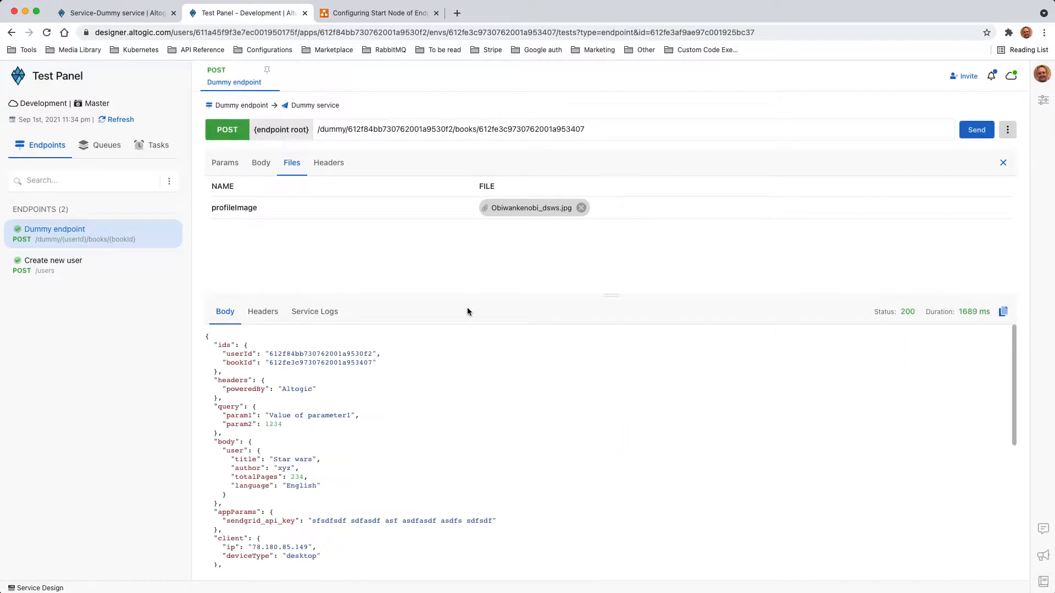
{"action": "left_click_drag", "start_coordinate": [464, 296], "coordinate": [464, 223]}
{"action": "scroll", "coordinate": [261, 262], "scroll_direction": "up", "scroll_amount": 2}
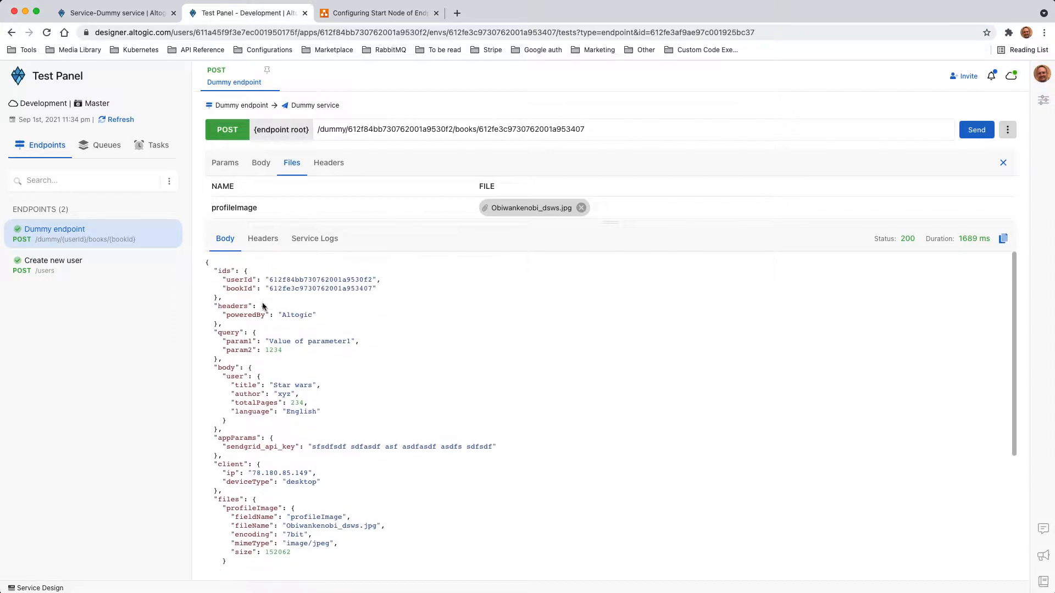
{"action": "scroll", "coordinate": [278, 415], "scroll_direction": "down", "scroll_amount": 2}
{"action": "scroll", "coordinate": [278, 416], "scroll_direction": "down", "scroll_amount": 3}
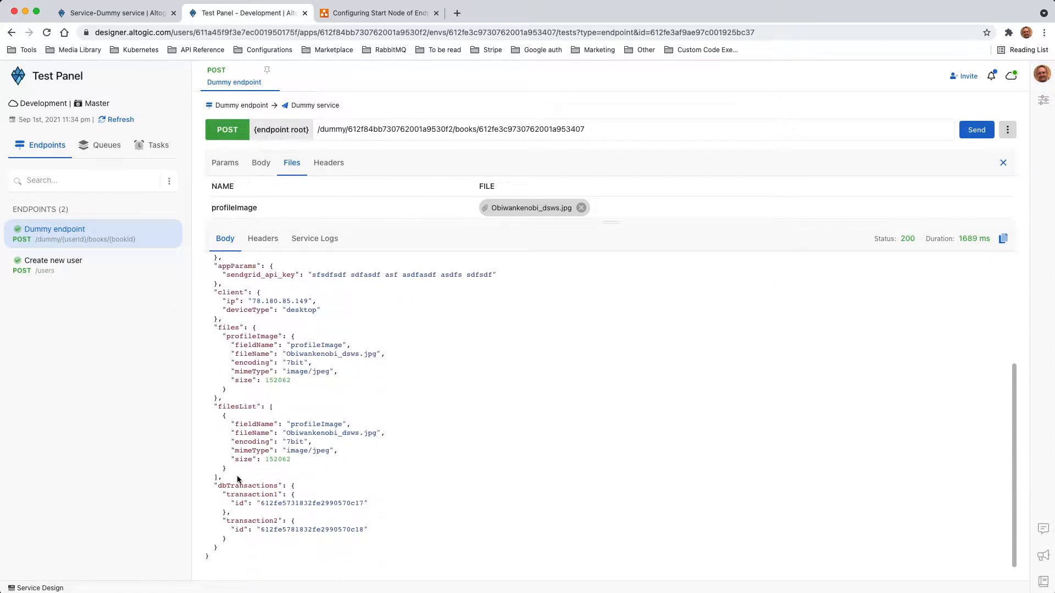
{"action": "left_click_drag", "start_coordinate": [236, 478], "coordinate": [233, 397]}
{"action": "left_click", "coordinate": [296, 348]}
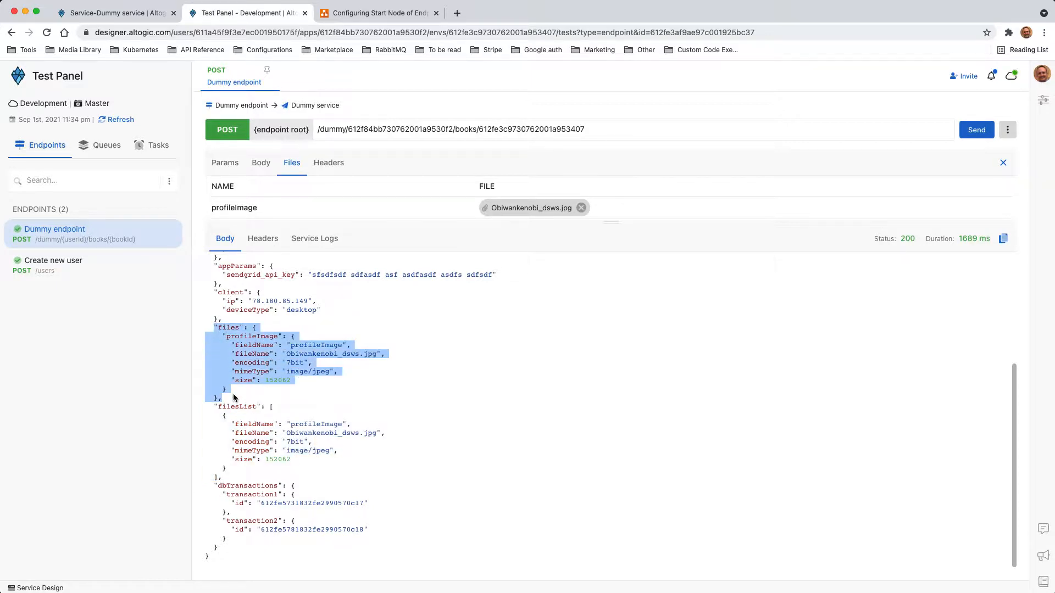
{"action": "left_click", "coordinate": [226, 327]}
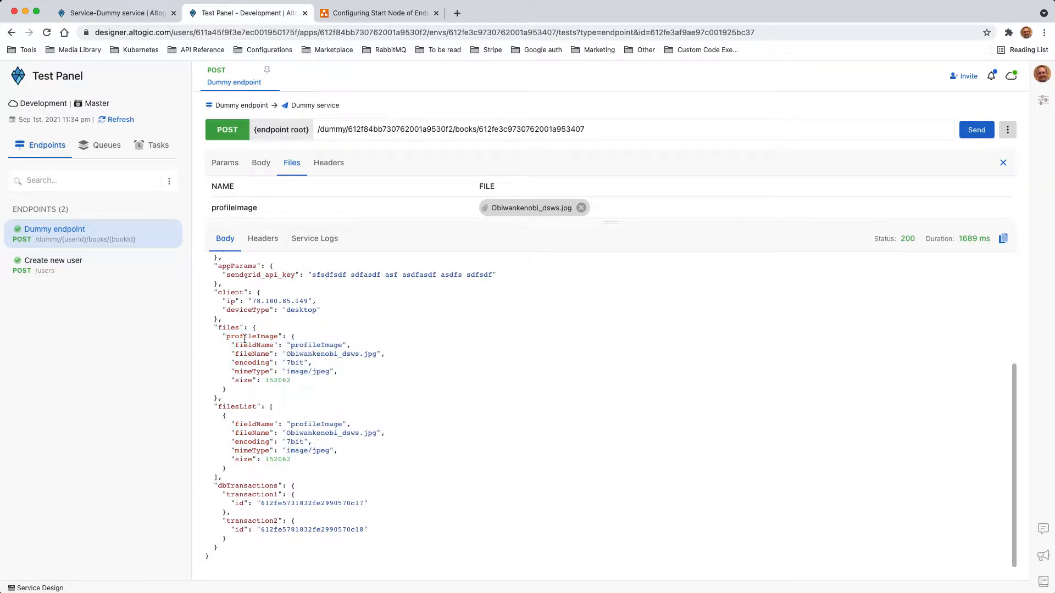
{"action": "double_click", "coordinate": [245, 337]}
{"action": "triple_click", "coordinate": [259, 339]}
{"action": "left_click", "coordinate": [303, 343]}
{"action": "left_click_drag", "start_coordinate": [292, 336], "coordinate": [274, 386]}
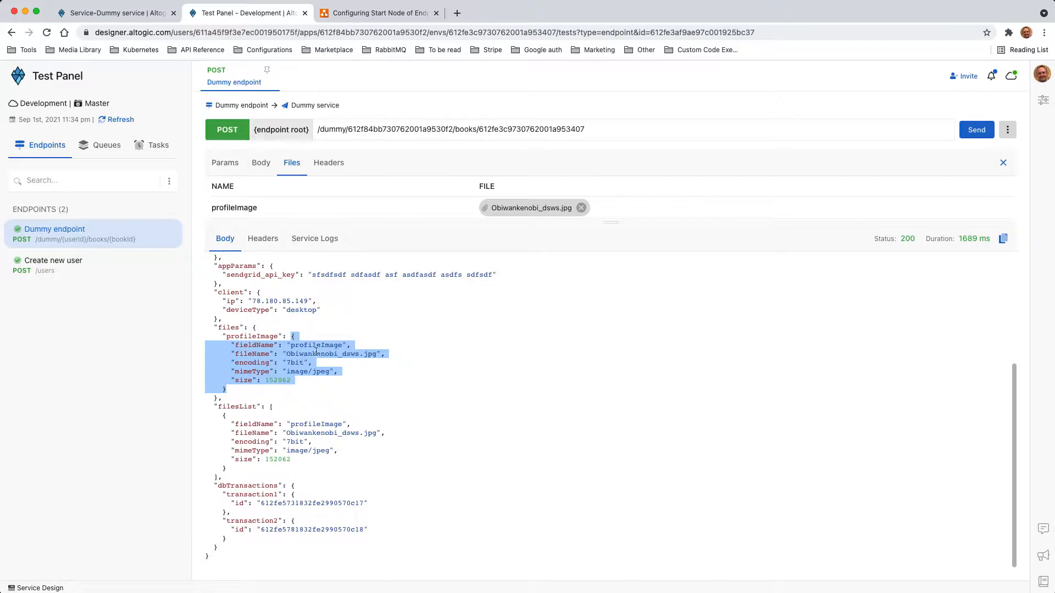
{"action": "left_click", "coordinate": [319, 380]}
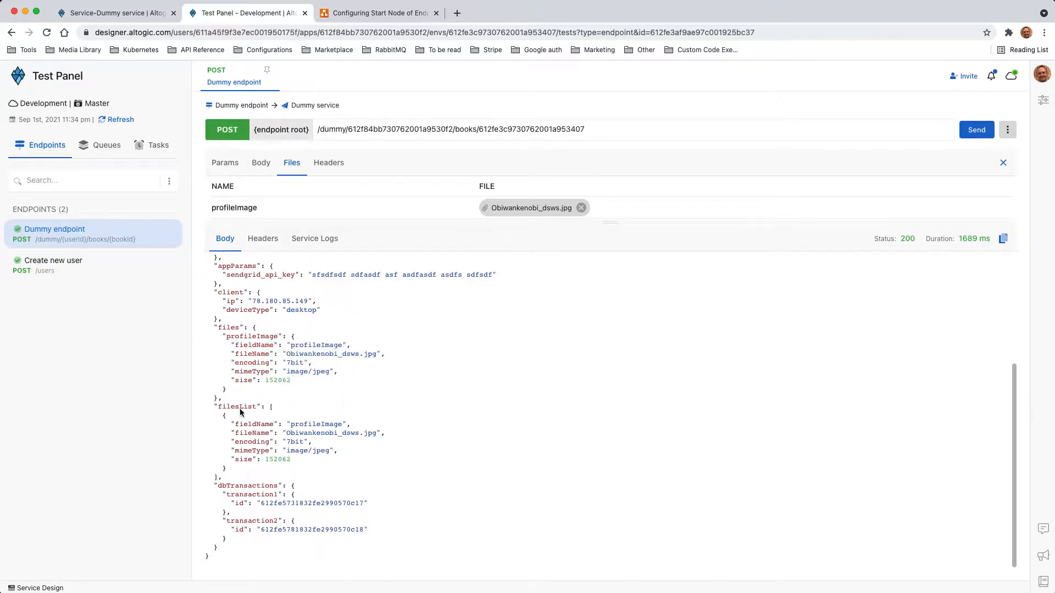
{"action": "left_click_drag", "start_coordinate": [228, 339], "coordinate": [261, 480]}
{"action": "left_click", "coordinate": [271, 409]}
{"action": "left_click_drag", "start_coordinate": [222, 416], "coordinate": [191, 416]}
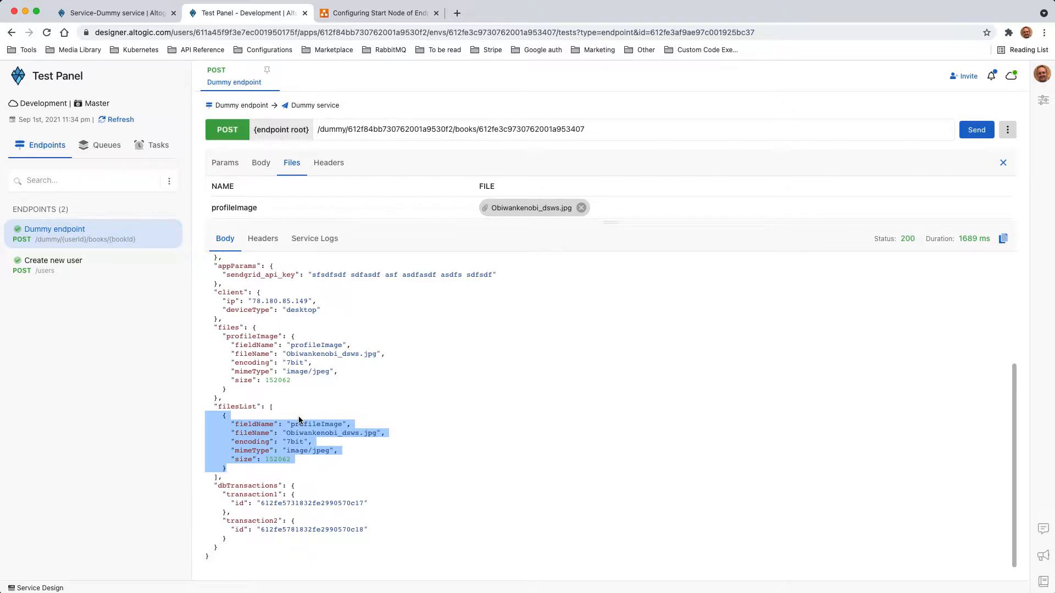
{"action": "triple_click", "coordinate": [254, 336]}
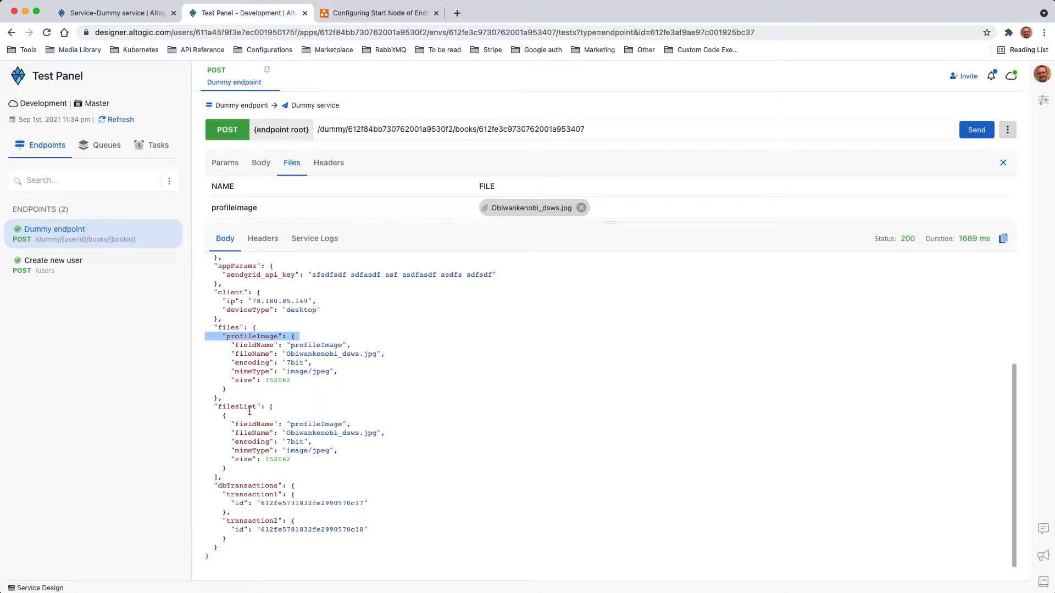
{"action": "left_click", "coordinate": [231, 473]}
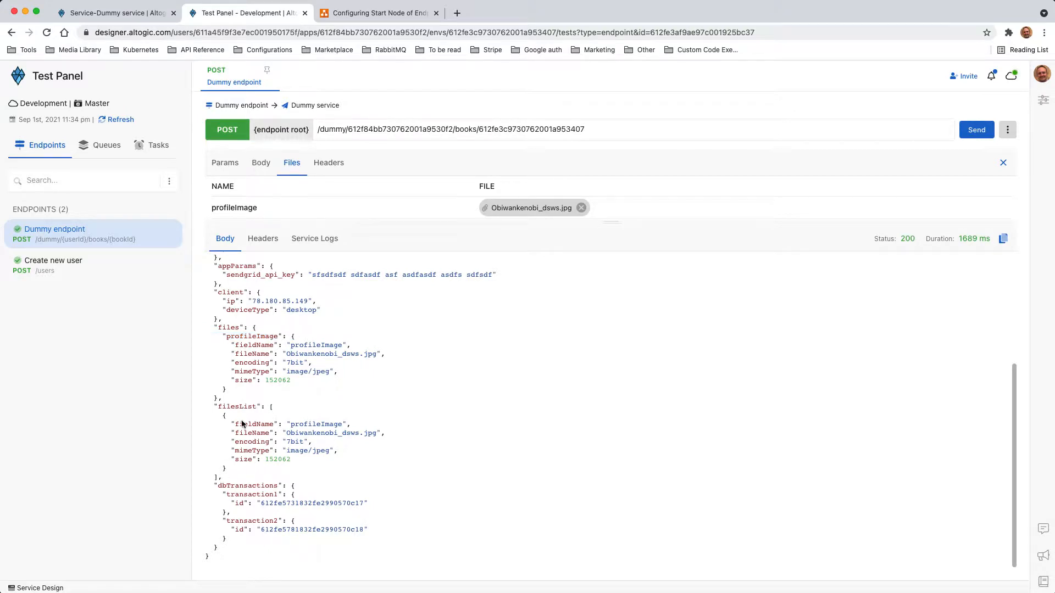
{"action": "left_click_drag", "start_coordinate": [267, 406], "coordinate": [254, 477]}
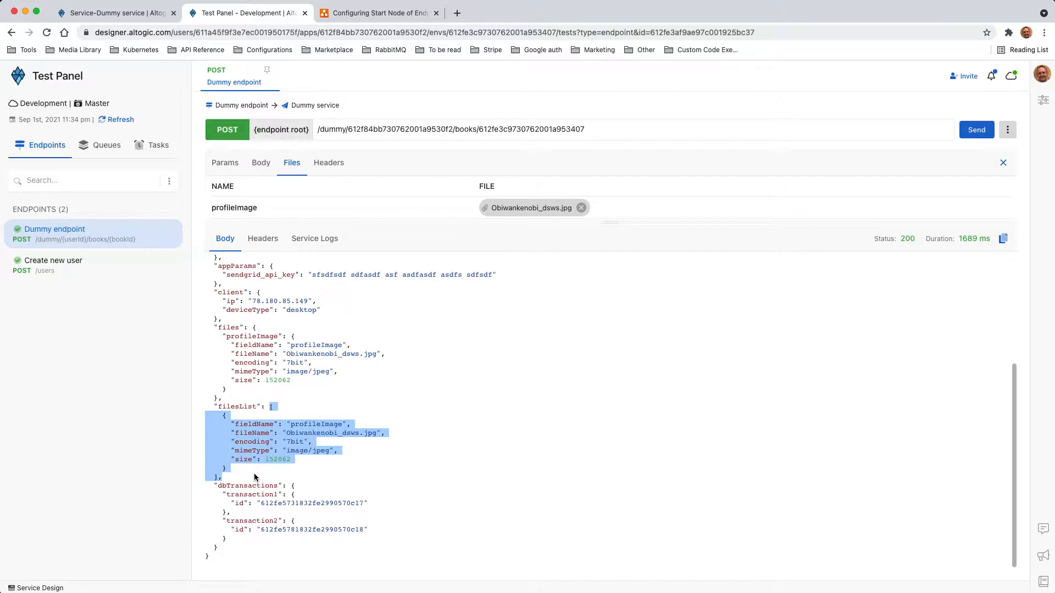
{"action": "left_click", "coordinate": [337, 415]}
{"action": "scroll", "coordinate": [334, 410], "scroll_direction": "up", "scroll_amount": 5}
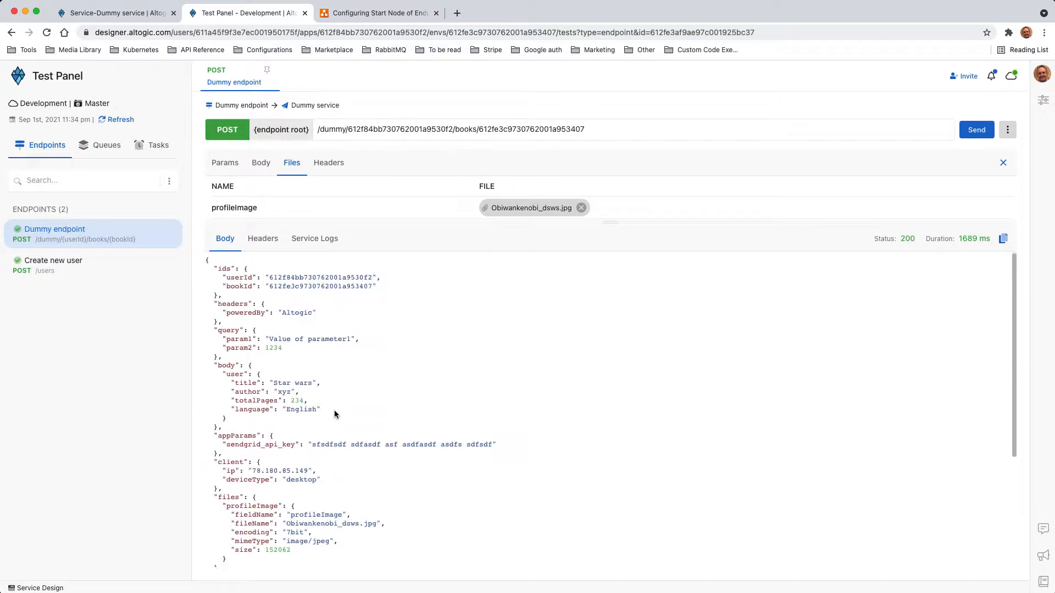
- Resize the request and response panes to view the profileImage row and the response
{"action": "scroll", "coordinate": [334, 410], "scroll_direction": "down", "scroll_amount": 5}
{"action": "scroll", "coordinate": [334, 410], "scroll_direction": "up", "scroll_amount": 5}
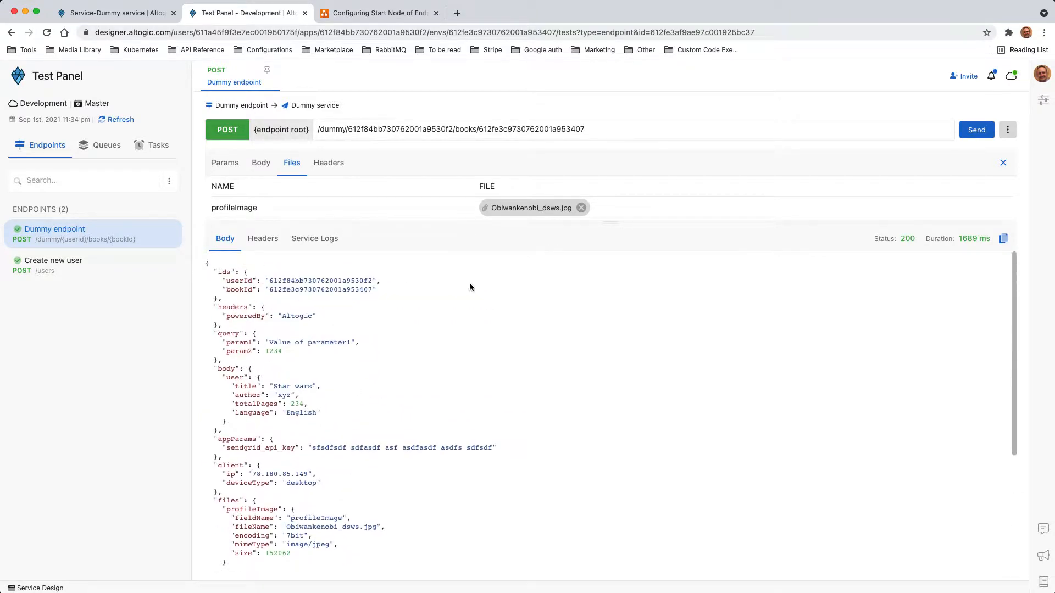
{"action": "left_click_drag", "start_coordinate": [615, 223], "coordinate": [616, 194]}
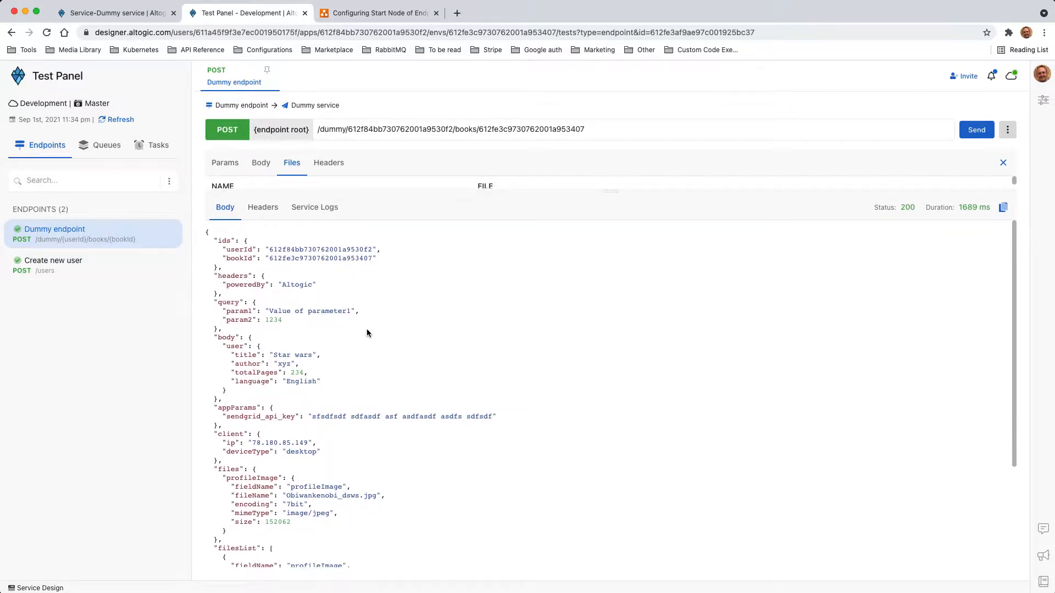
{"action": "scroll", "coordinate": [368, 335], "scroll_direction": "down", "scroll_amount": 5}
{"action": "scroll", "coordinate": [370, 346], "scroll_direction": "up", "scroll_amount": 5}
{"action": "left_click_drag", "start_coordinate": [613, 190], "coordinate": [613, 256]}
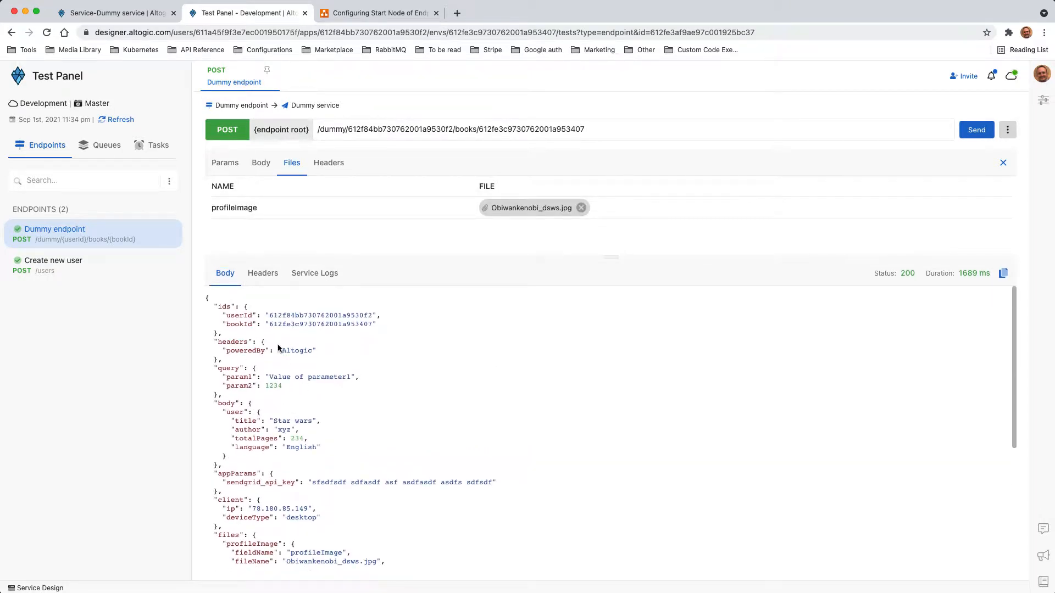
{"action": "scroll", "coordinate": [289, 390], "scroll_direction": "down", "scroll_amount": 4}
{"action": "scroll", "coordinate": [292, 401], "scroll_direction": "up", "scroll_amount": 4}
{"action": "scroll", "coordinate": [268, 401], "scroll_direction": "down", "scroll_amount": 3}
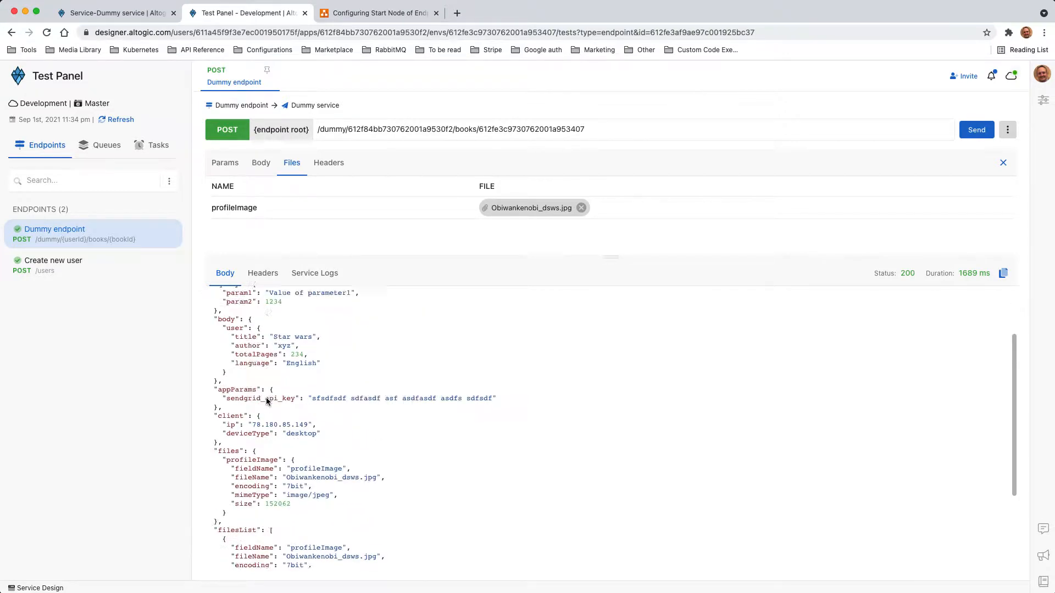
{"action": "scroll", "coordinate": [403, 407], "scroll_direction": "up", "scroll_amount": 3}
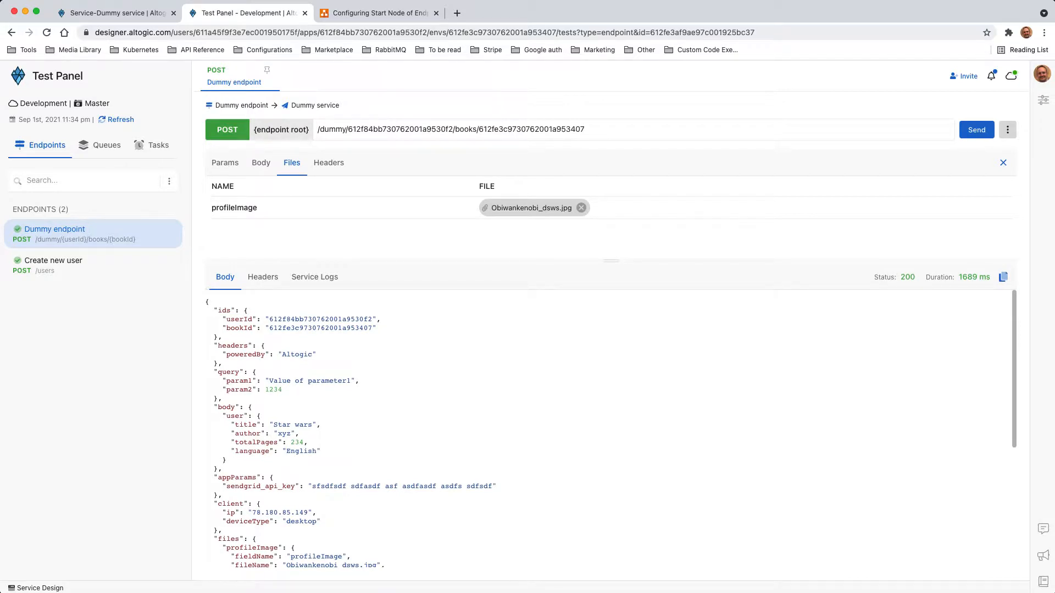
- Review the draw.io request model diagram, then go back to the Dummy service flow design
{"action": "left_click", "coordinate": [363, 16]}
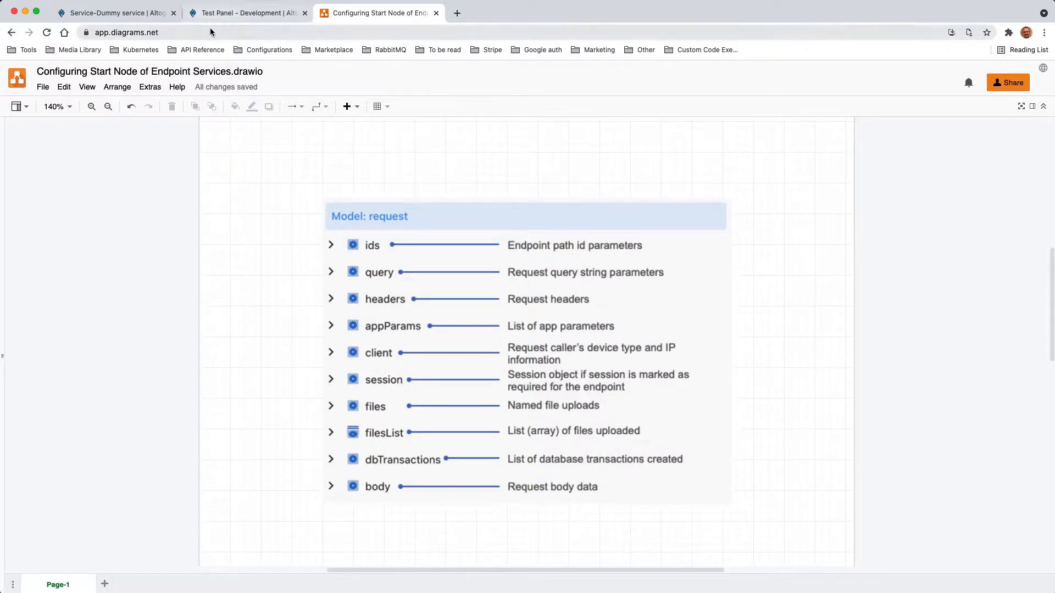
{"action": "left_click", "coordinate": [242, 13]}
{"action": "left_click", "coordinate": [126, 14]}
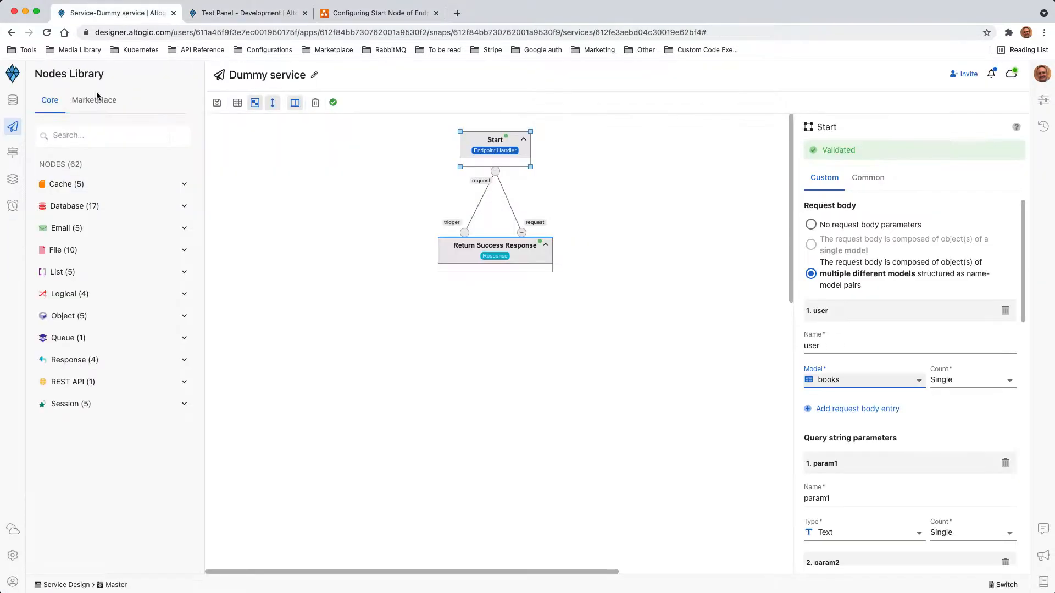
- Tick Session required on the Dummy endpoint and update it
{"action": "left_click", "coordinate": [13, 154]}
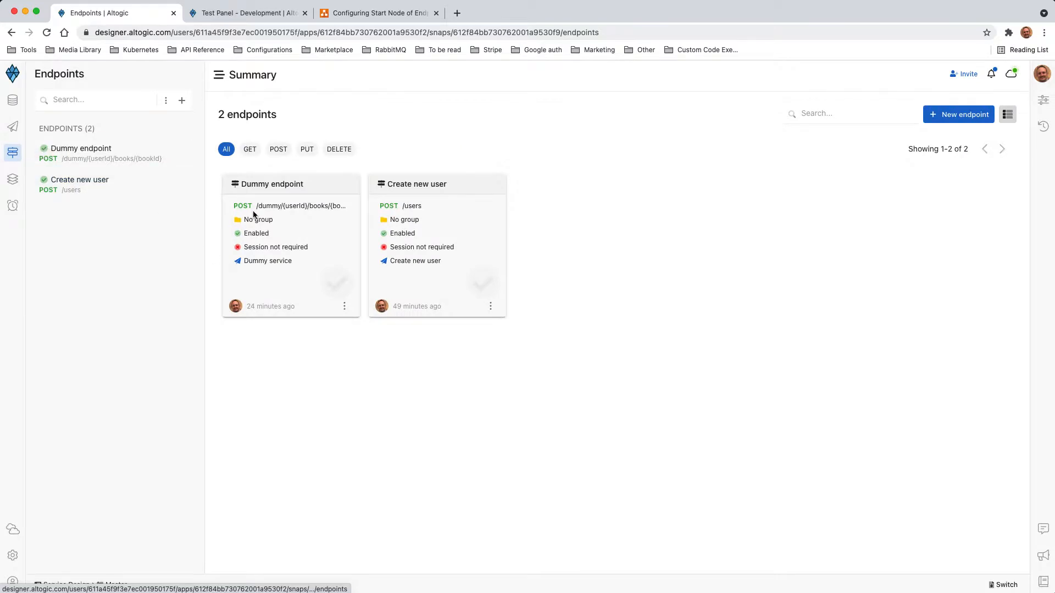
{"action": "left_click", "coordinate": [275, 185]}
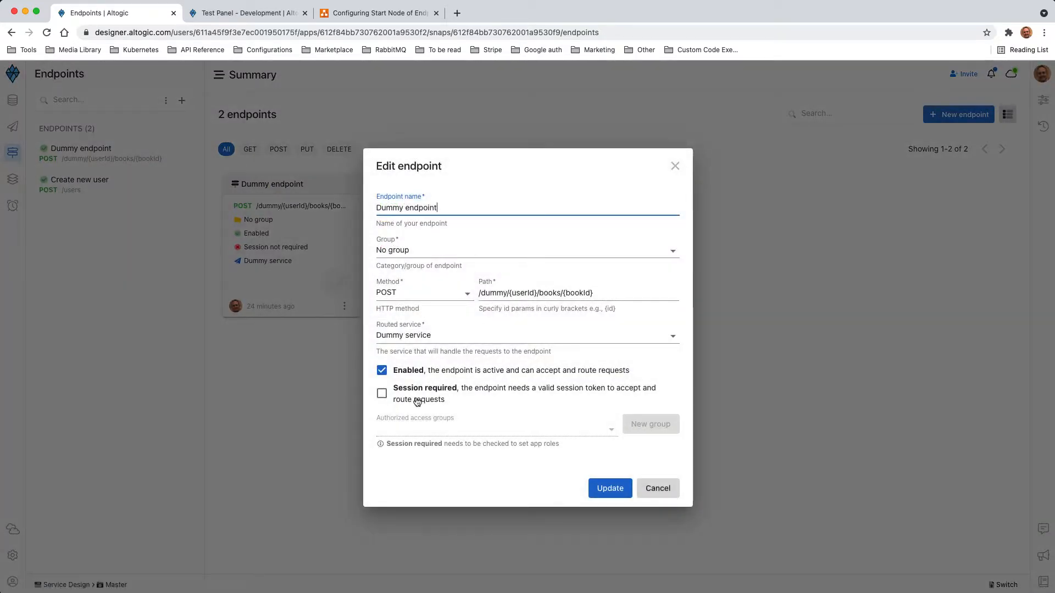
{"action": "left_click", "coordinate": [418, 397]}
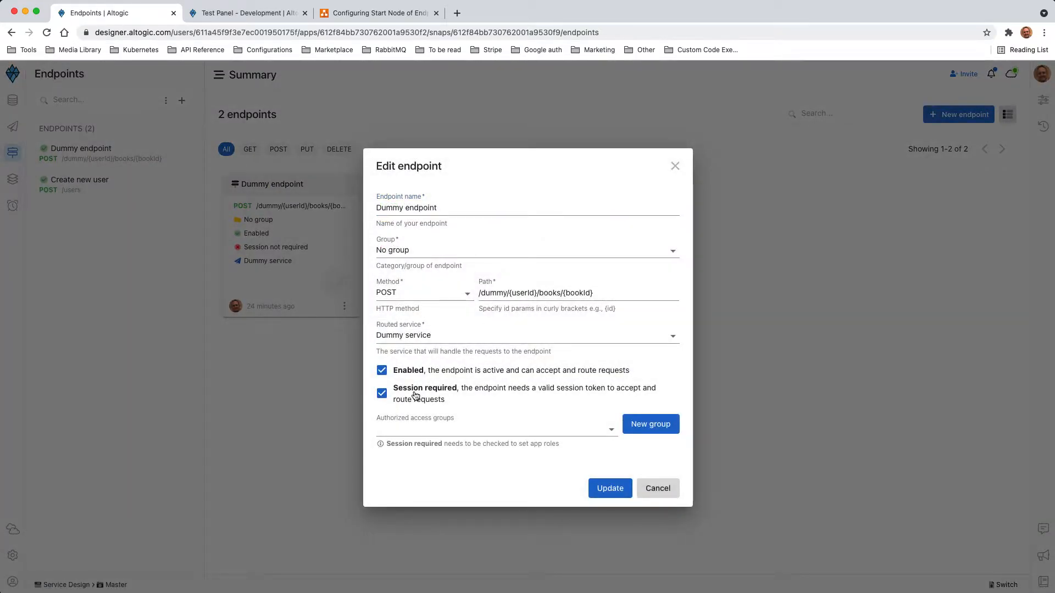
{"action": "left_click", "coordinate": [608, 488]}
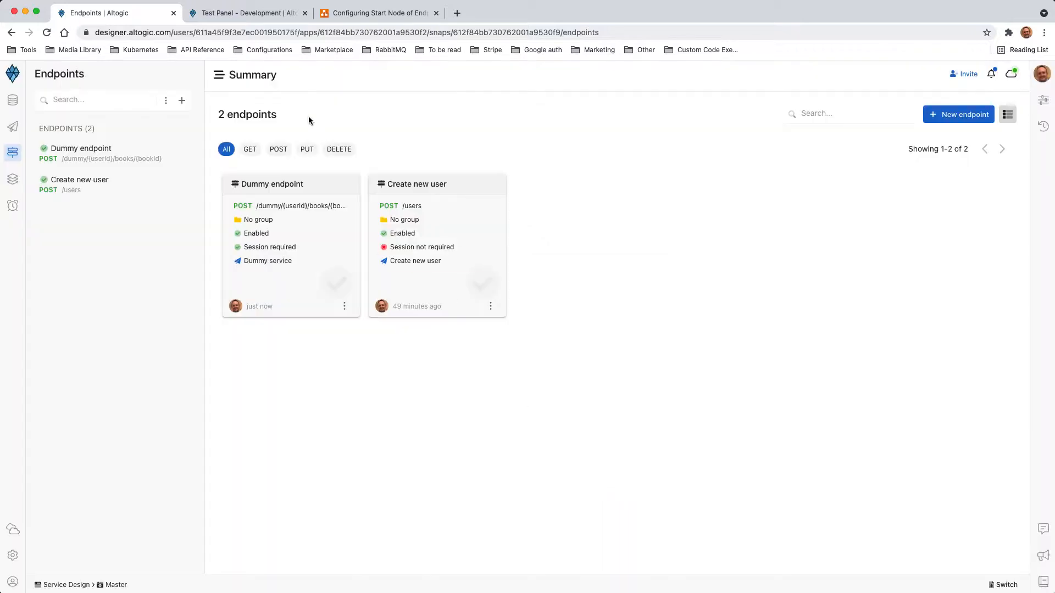
{"action": "left_click", "coordinate": [241, 14]}
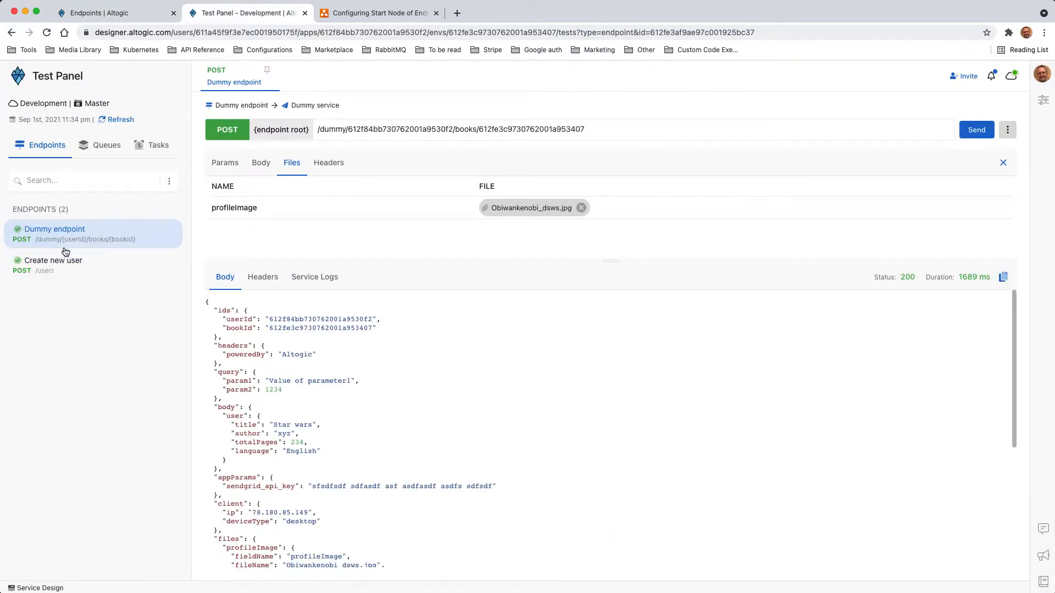
- Resend the Dummy request and inspect the 401 missing_session_token error
{"action": "left_click", "coordinate": [973, 132]}
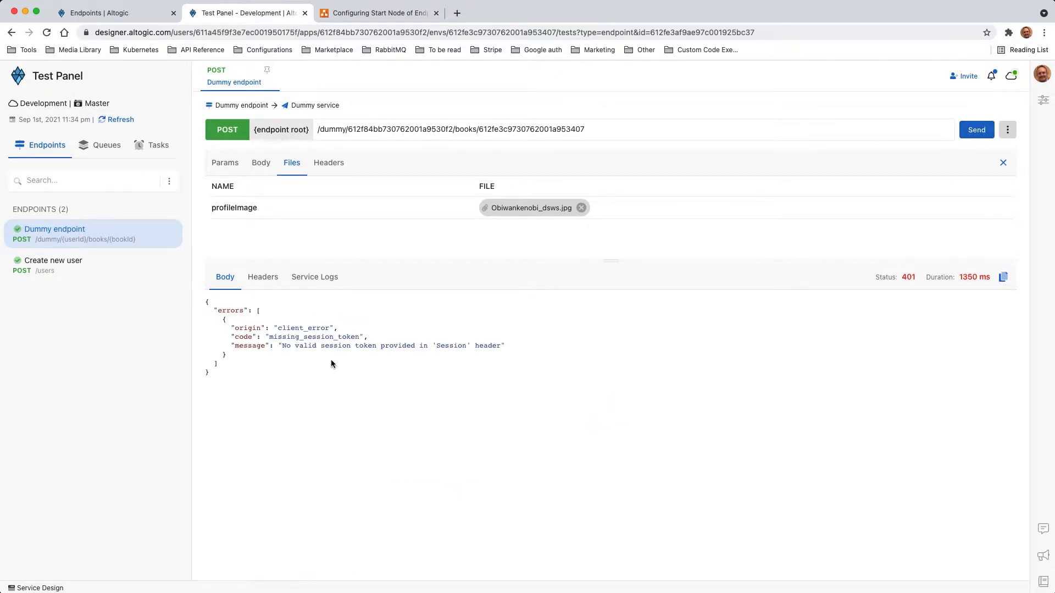
{"action": "left_click_drag", "start_coordinate": [282, 346], "coordinate": [484, 346]}
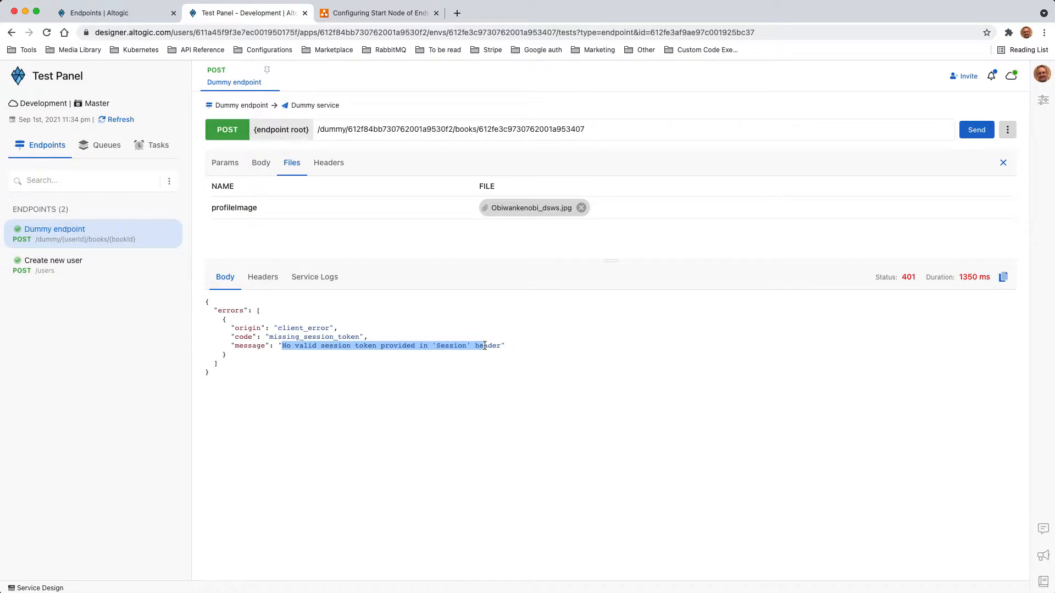
{"action": "left_click", "coordinate": [485, 345]}
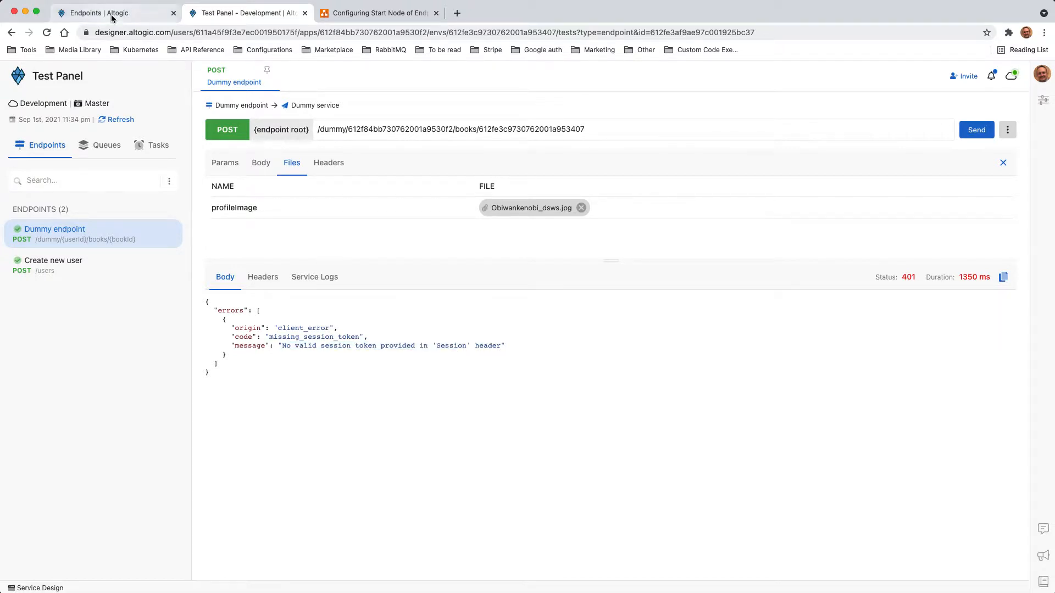
- Reopen the Dummy endpoint's settings and close them without changes
{"action": "left_click", "coordinate": [116, 11]}
{"action": "left_click", "coordinate": [251, 184]}
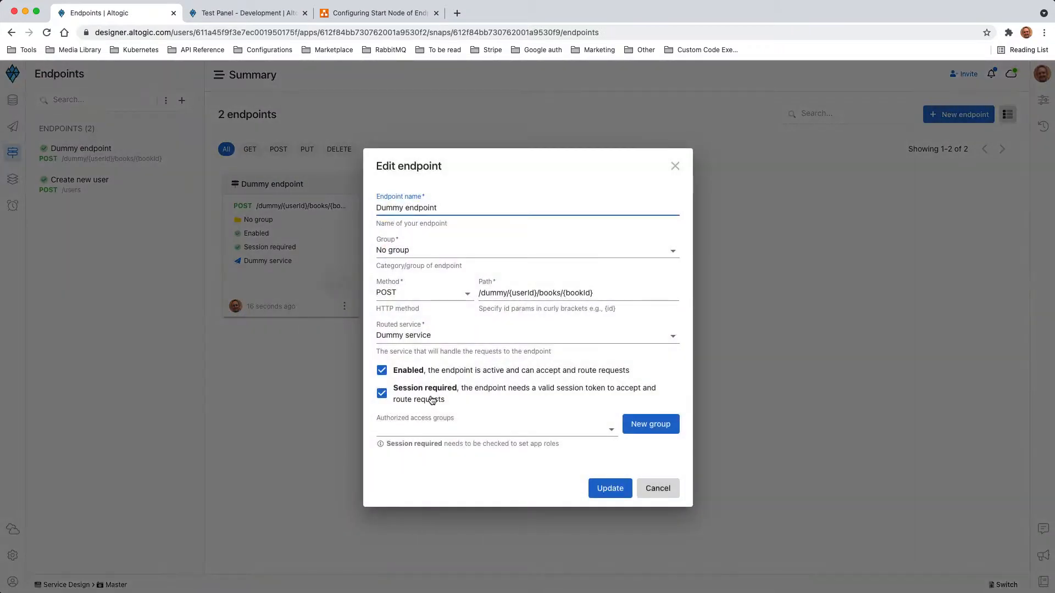
{"action": "left_click", "coordinate": [658, 489]}
{"action": "left_click", "coordinate": [247, 14]}
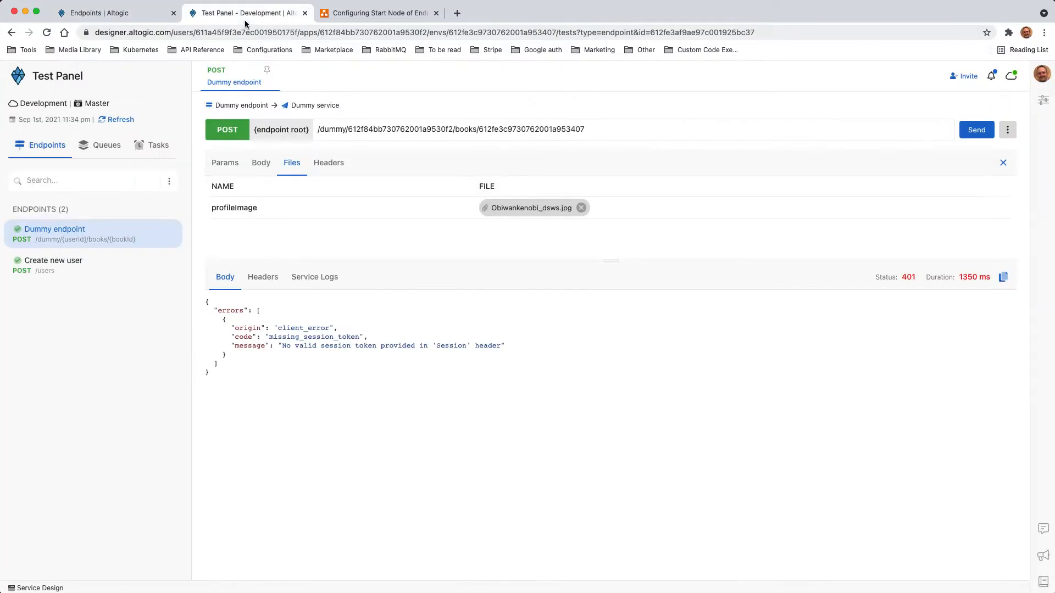
- Inspect the empty Session header in the request headers, then go to the Services summary
{"action": "left_click", "coordinate": [329, 163]}
{"action": "scroll", "coordinate": [298, 212], "scroll_direction": "down", "scroll_amount": 3}
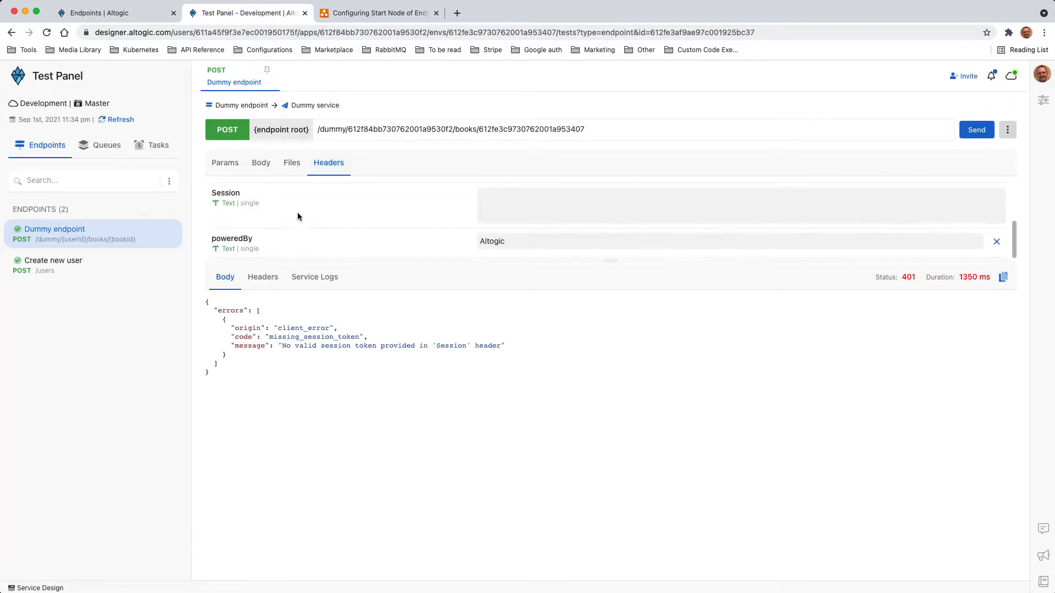
{"action": "left_click", "coordinate": [505, 211]}
{"action": "left_click_drag", "start_coordinate": [598, 261], "coordinate": [608, 332]}
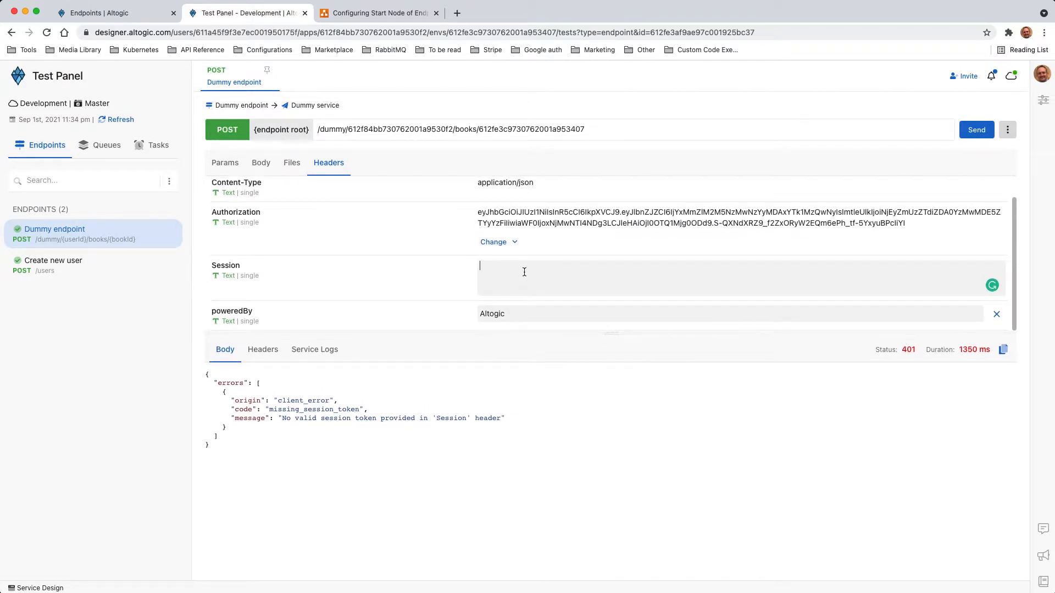
{"action": "scroll", "coordinate": [524, 272], "scroll_direction": "up", "scroll_amount": 1}
{"action": "scroll", "coordinate": [520, 273], "scroll_direction": "down", "scroll_amount": 1}
{"action": "left_click", "coordinate": [131, 13]}
{"action": "left_click", "coordinate": [12, 126]}
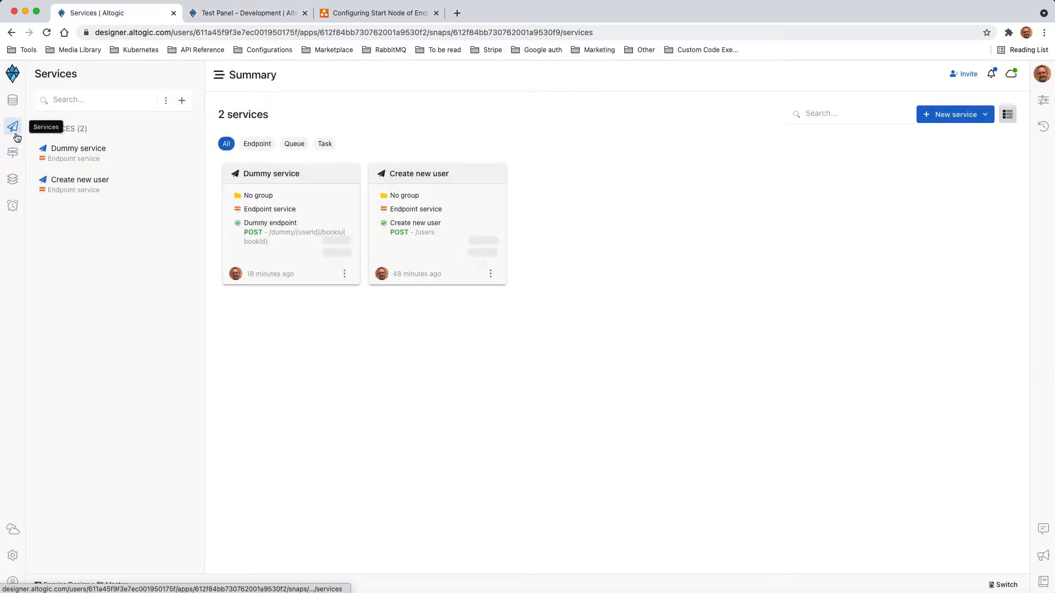
- Inspect the Create new user flow's nodes, including the Create User Session's inputObject._id user id
{"action": "left_click", "coordinate": [410, 180]}
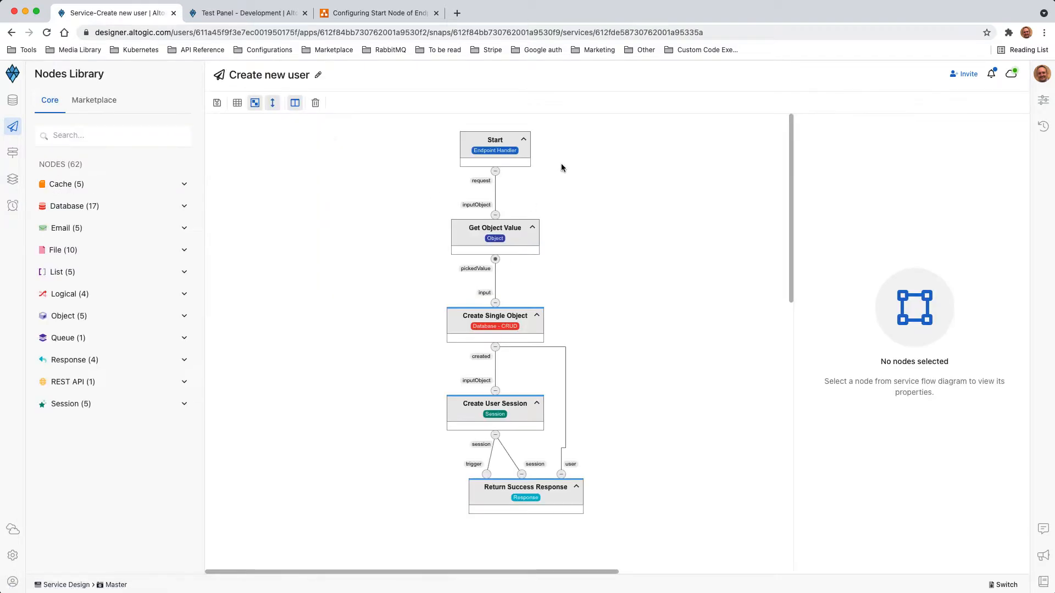
{"action": "left_click", "coordinate": [505, 153]}
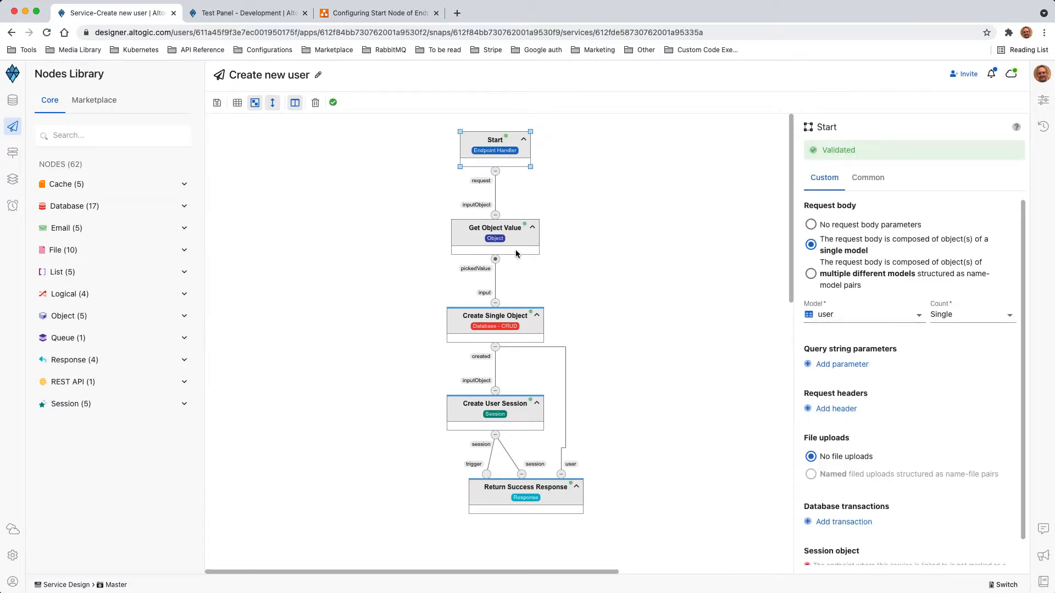
{"action": "left_click", "coordinate": [499, 245]}
{"action": "left_click", "coordinate": [511, 330]}
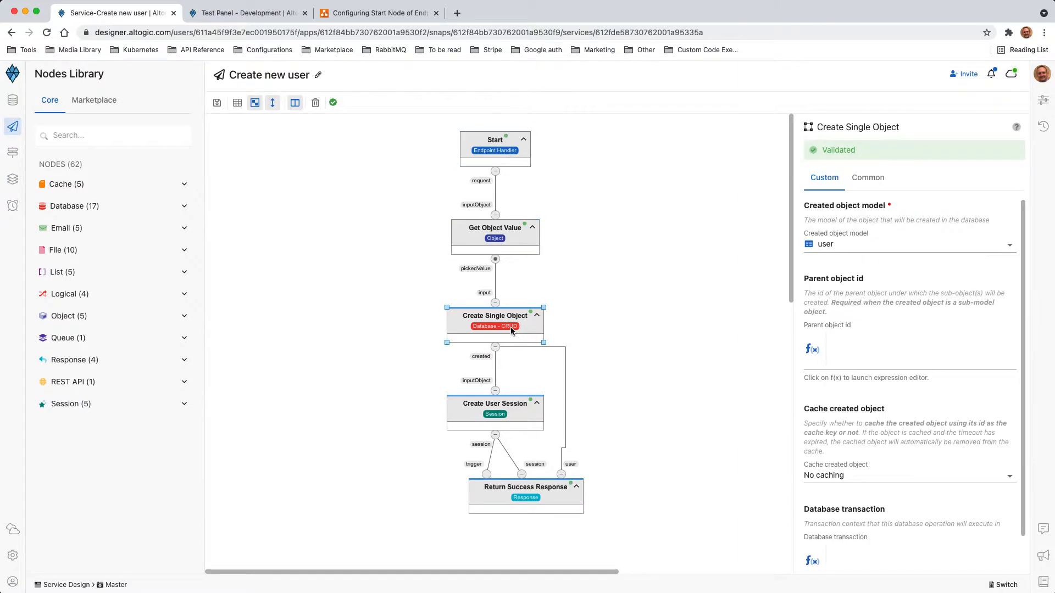
{"action": "left_click", "coordinate": [508, 414]}
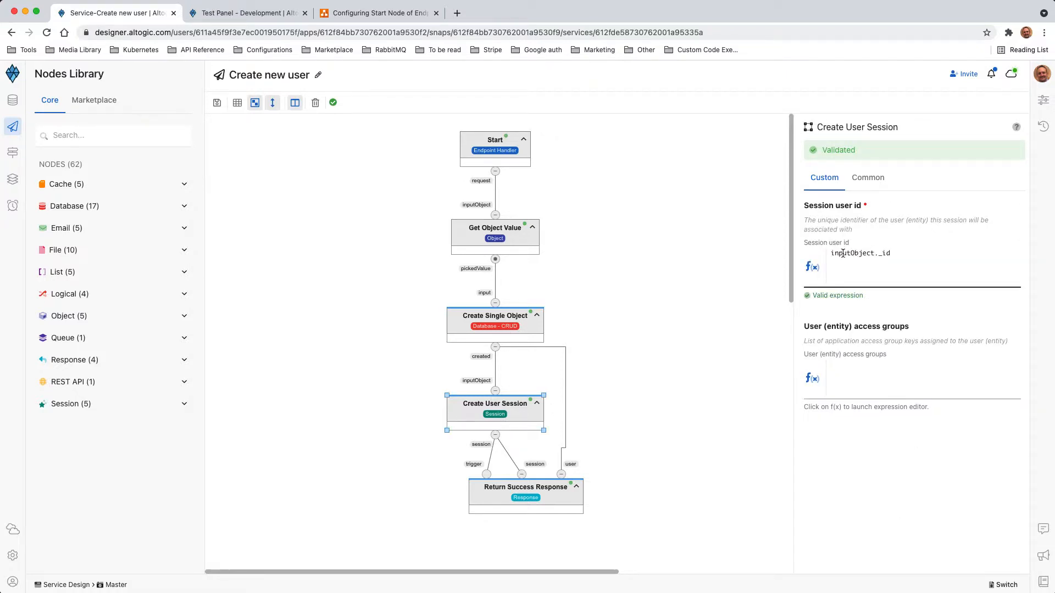
{"action": "left_click_drag", "start_coordinate": [830, 253], "coordinate": [909, 255]}
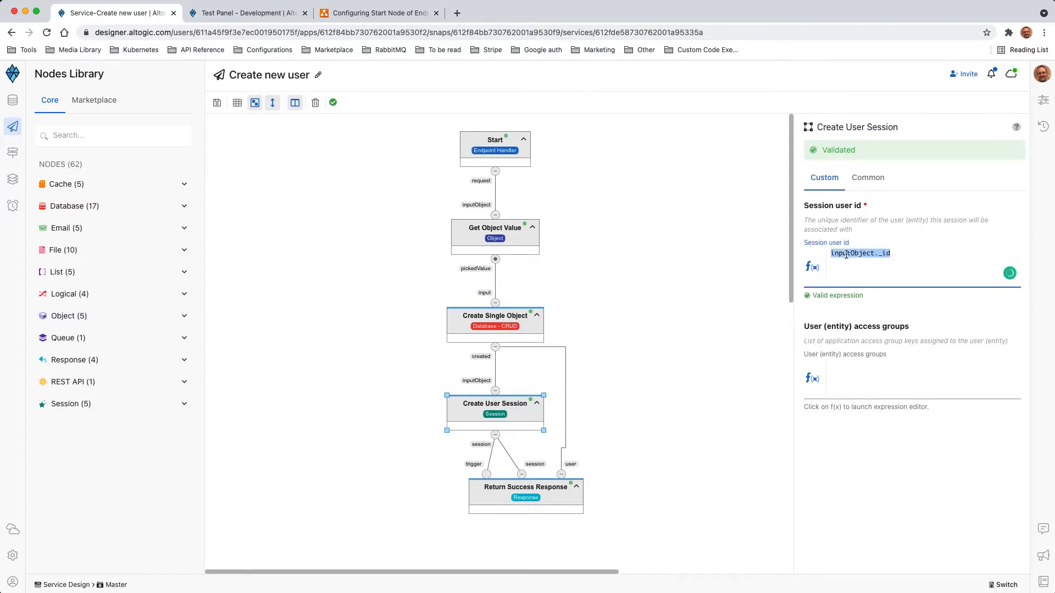
{"action": "left_click", "coordinate": [621, 454]}
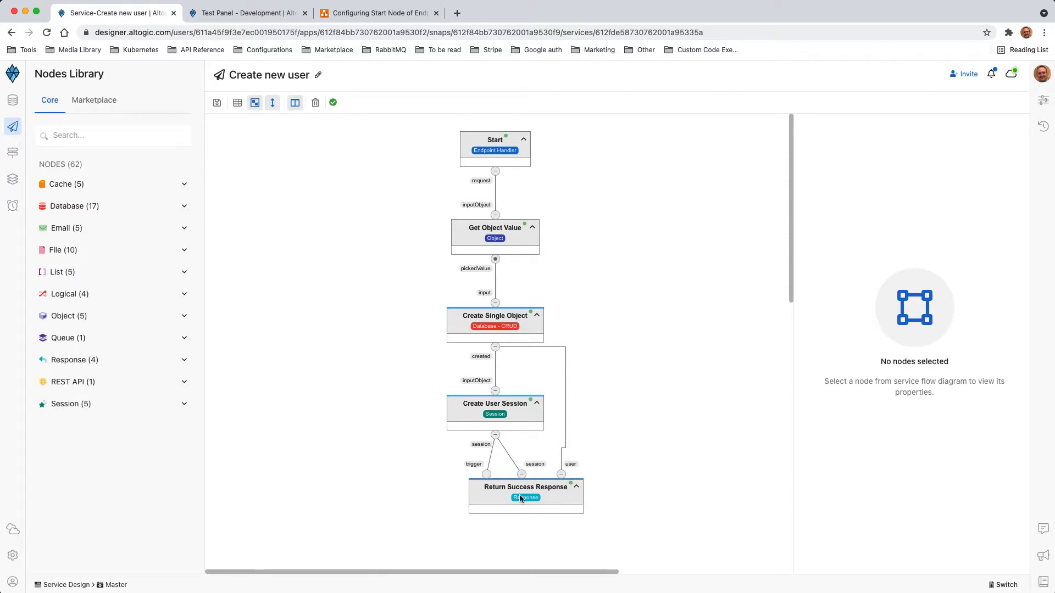
- Add a Create User Session node to the flow and delete it again
{"action": "left_click", "coordinate": [85, 405]}
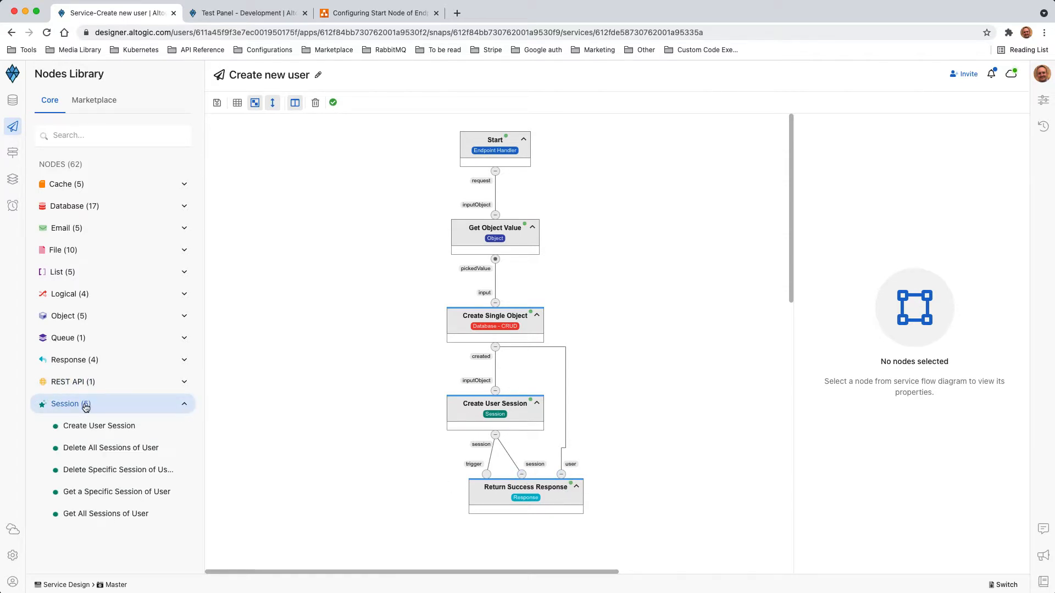
{"action": "left_click_drag", "start_coordinate": [94, 429], "coordinate": [301, 394]}
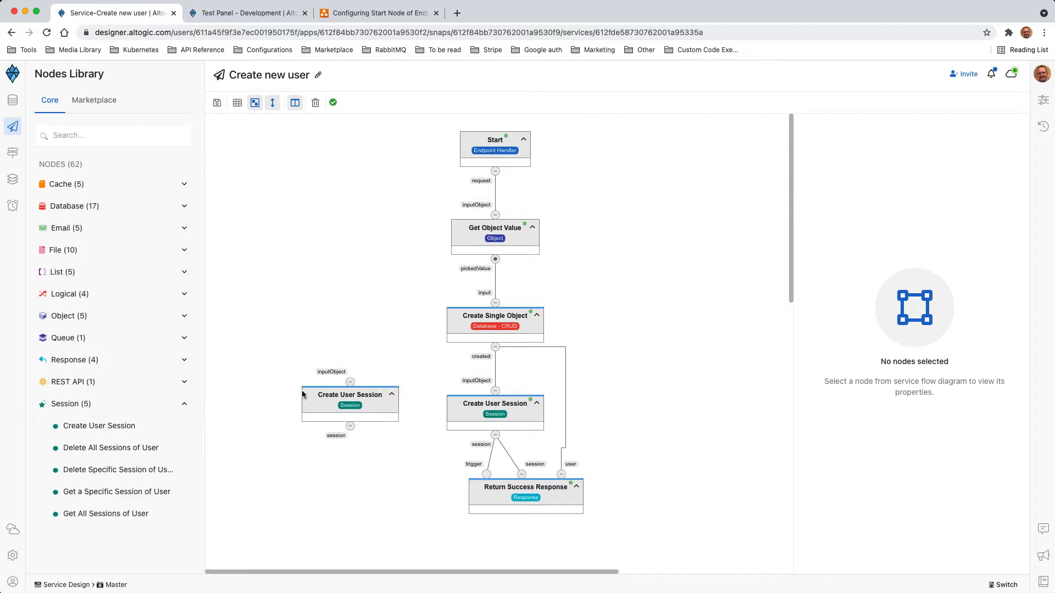
{"action": "left_click", "coordinate": [346, 403]}
{"action": "key", "text": "Delete"}
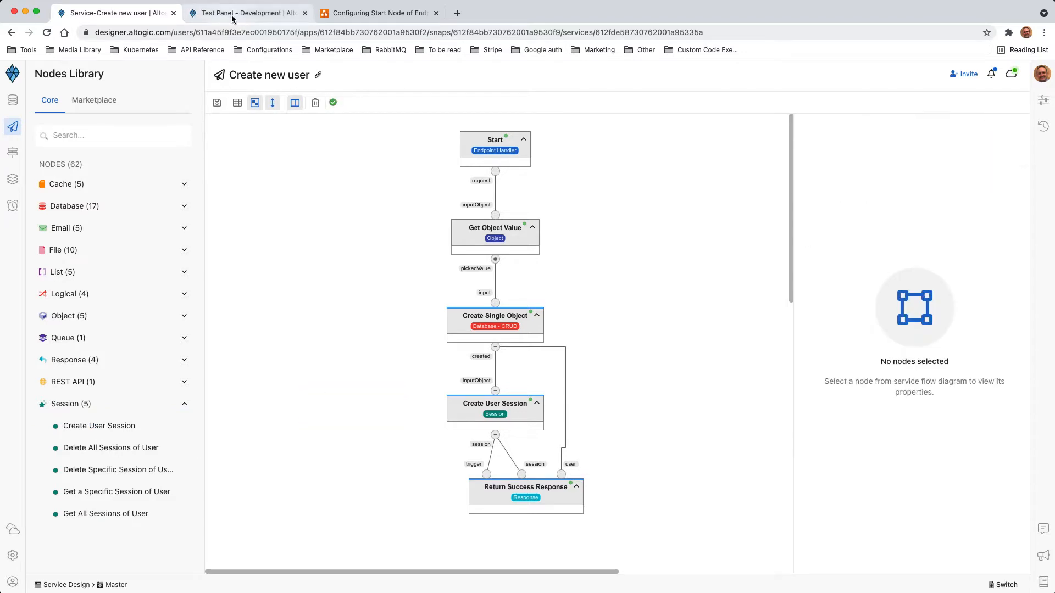
{"action": "left_click", "coordinate": [233, 16]}
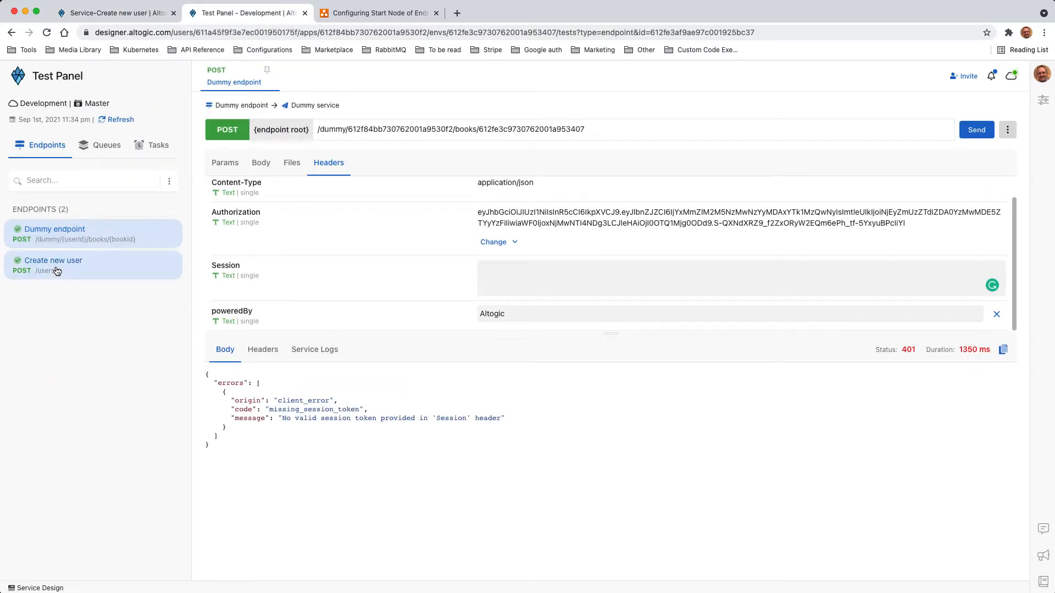
- Replace the Create new user body's name, e-mail and password placeholders with a new user's details
{"action": "left_click", "coordinate": [57, 269]}
{"action": "double_click", "coordinate": [265, 195]}
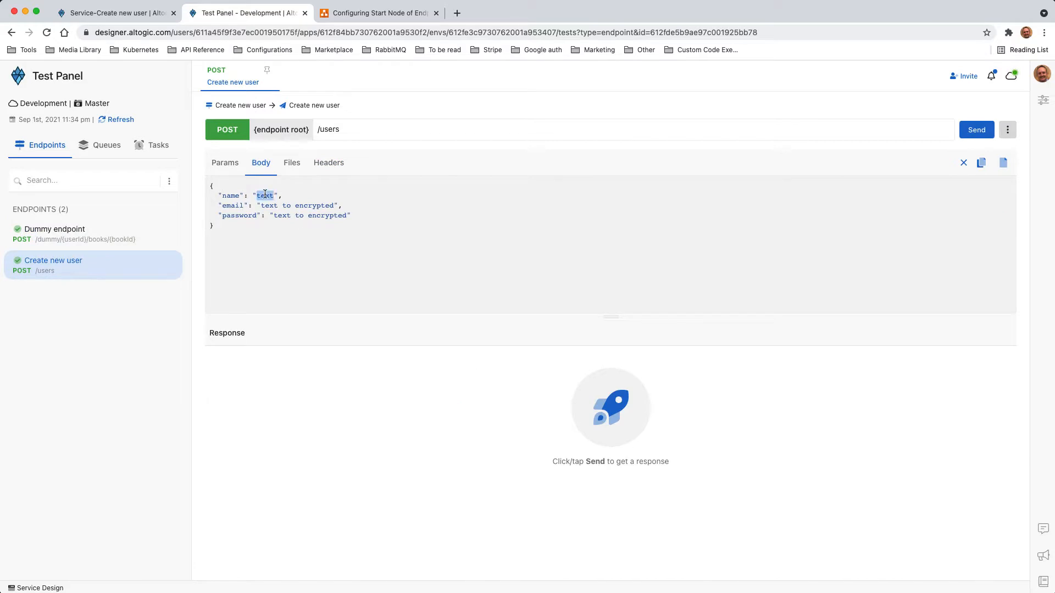
{"action": "type", "text": "John"}
{"action": "left_click_drag", "start_coordinate": [259, 207], "coordinate": [336, 206]}
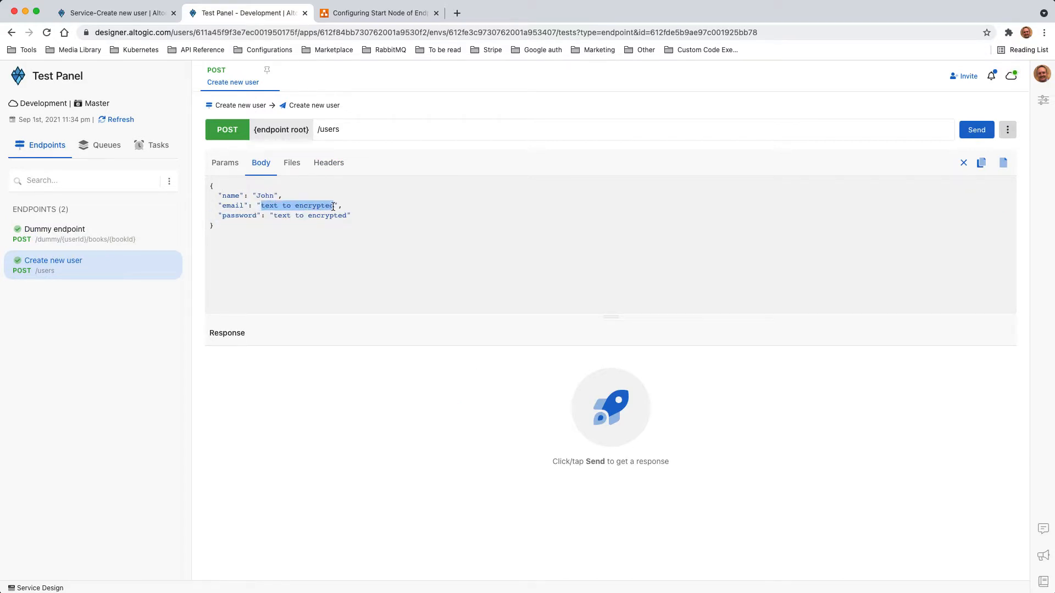
{"action": "type", "text": "ho"}
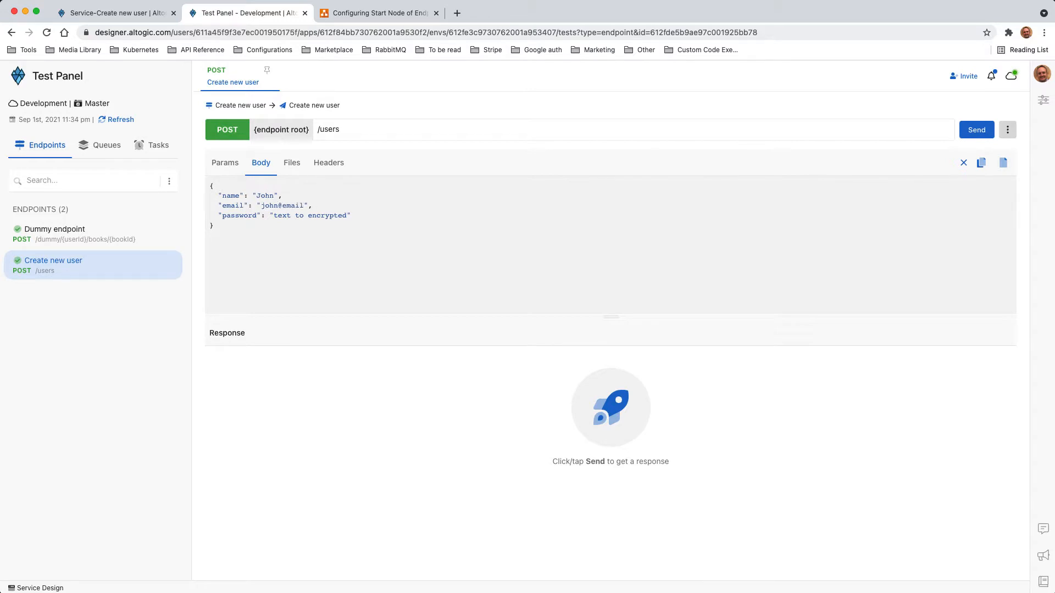
{"action": "left_click_drag", "start_coordinate": [272, 215], "coordinate": [346, 215]}
{"action": "type", "text": "pwd123456"}
- Send the create-user request and select the session token in the 200 response
{"action": "left_click", "coordinate": [333, 165]}
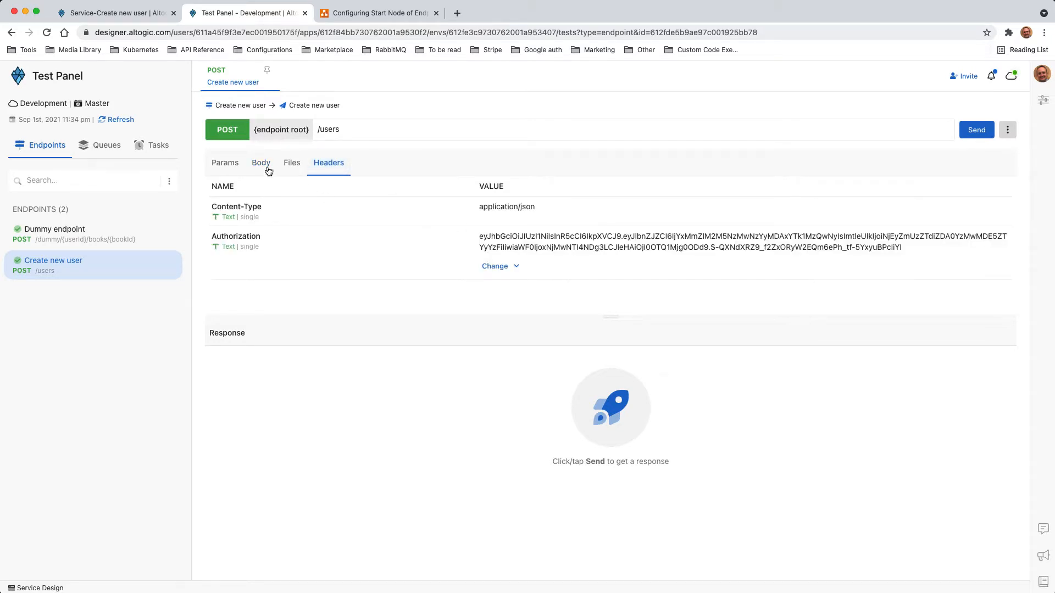
{"action": "left_click", "coordinate": [262, 165]}
{"action": "left_click", "coordinate": [976, 129]}
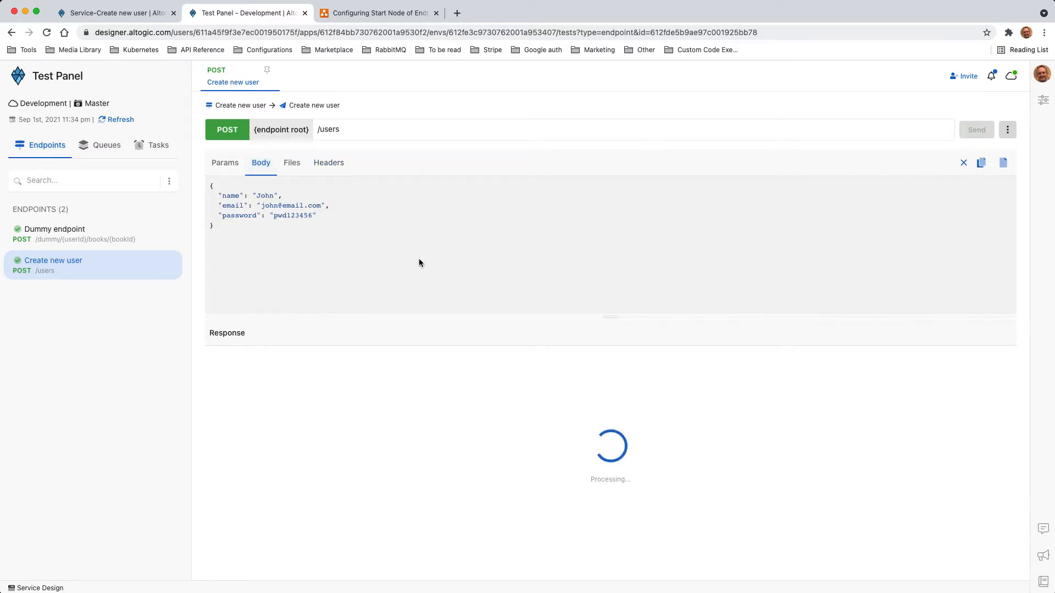
{"action": "left_click_drag", "start_coordinate": [608, 317], "coordinate": [608, 226]}
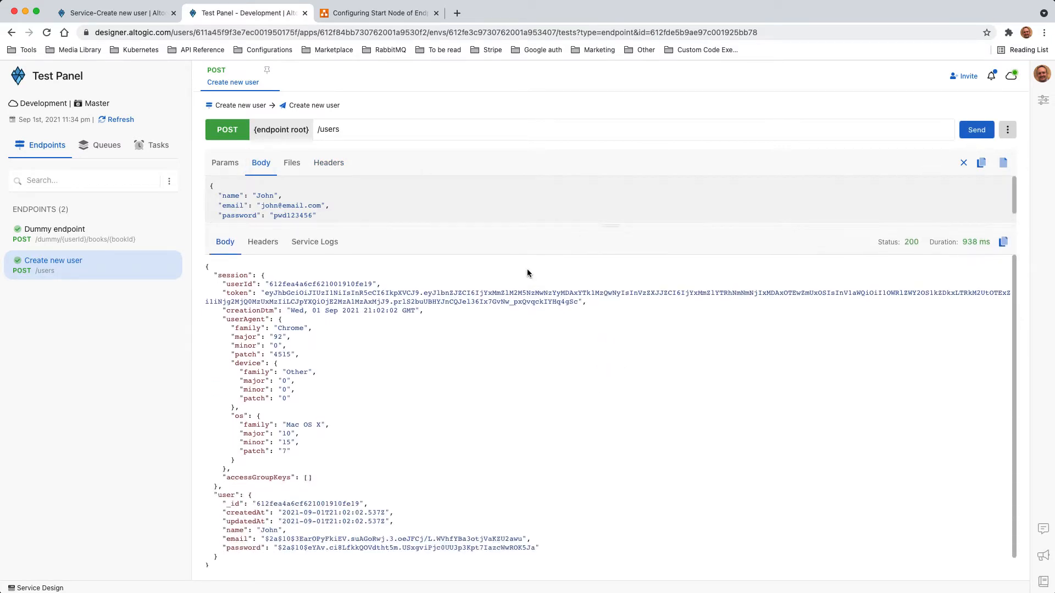
{"action": "scroll", "coordinate": [379, 347], "scroll_direction": "down", "scroll_amount": 1}
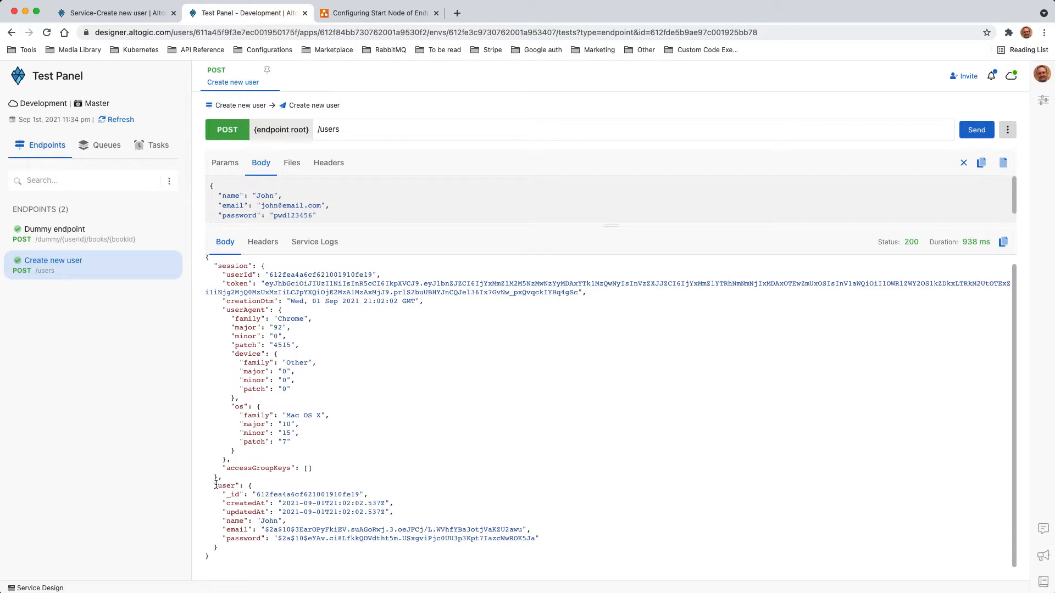
{"action": "mouse_move", "coordinate": [214, 487]}
{"action": "left_mouse_down"}
{"action": "mouse_move", "coordinate": [240, 551]}
{"action": "mouse_move", "coordinate": [194, 484]}
{"action": "left_mouse_up"}
{"action": "left_click", "coordinate": [235, 547]}
{"action": "scroll", "coordinate": [299, 475], "scroll_direction": "up", "scroll_amount": 1}
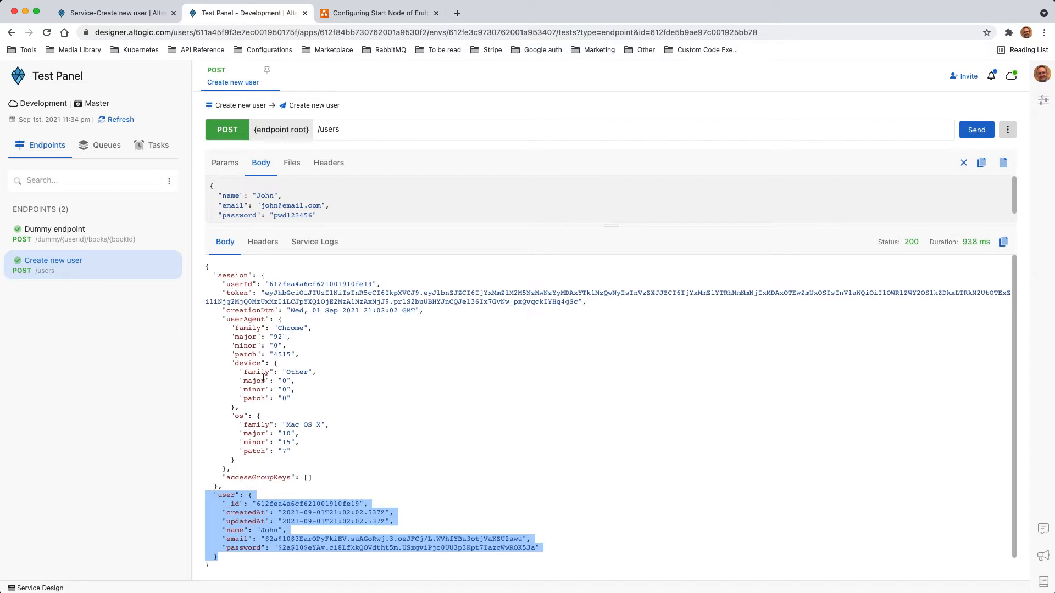
{"action": "left_click", "coordinate": [255, 294]}
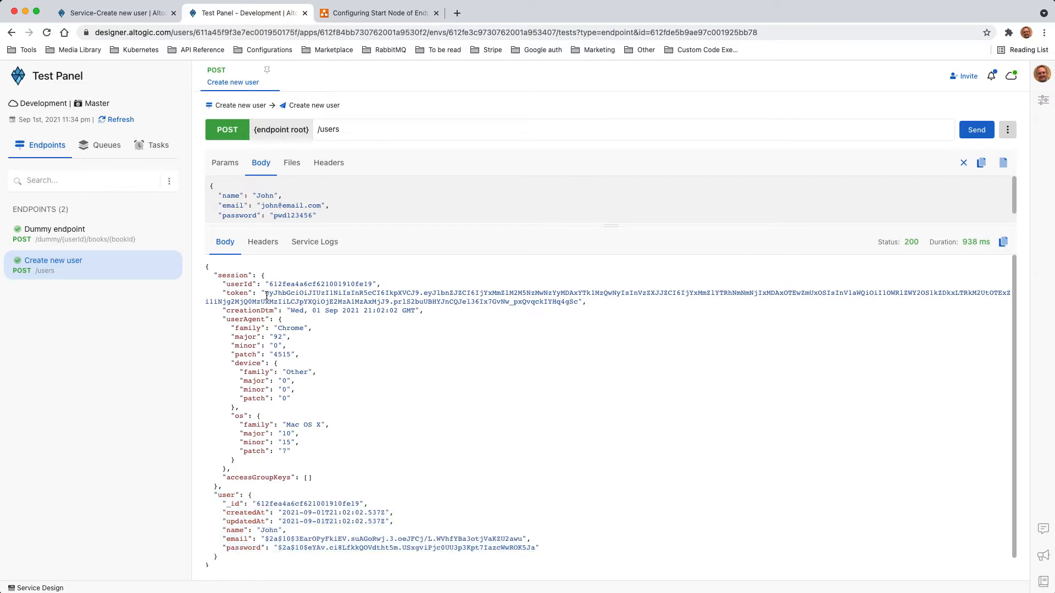
{"action": "left_click_drag", "start_coordinate": [266, 296], "coordinate": [580, 300]}
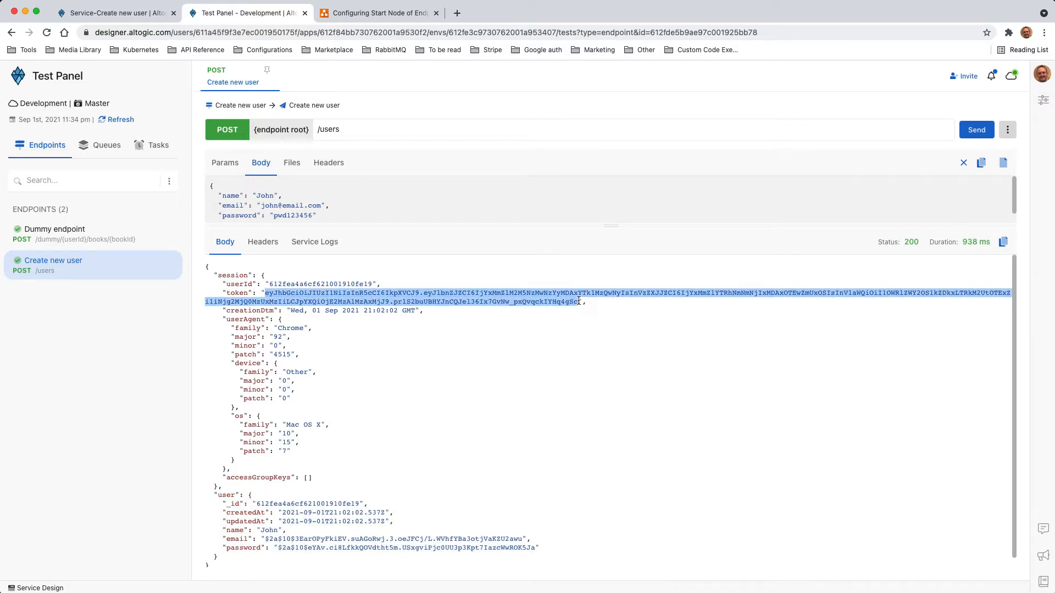
- Paste the session token into the Dummy endpoint's Session header and send the request
{"action": "left_click", "coordinate": [59, 233]}
{"action": "left_click", "coordinate": [525, 302]}
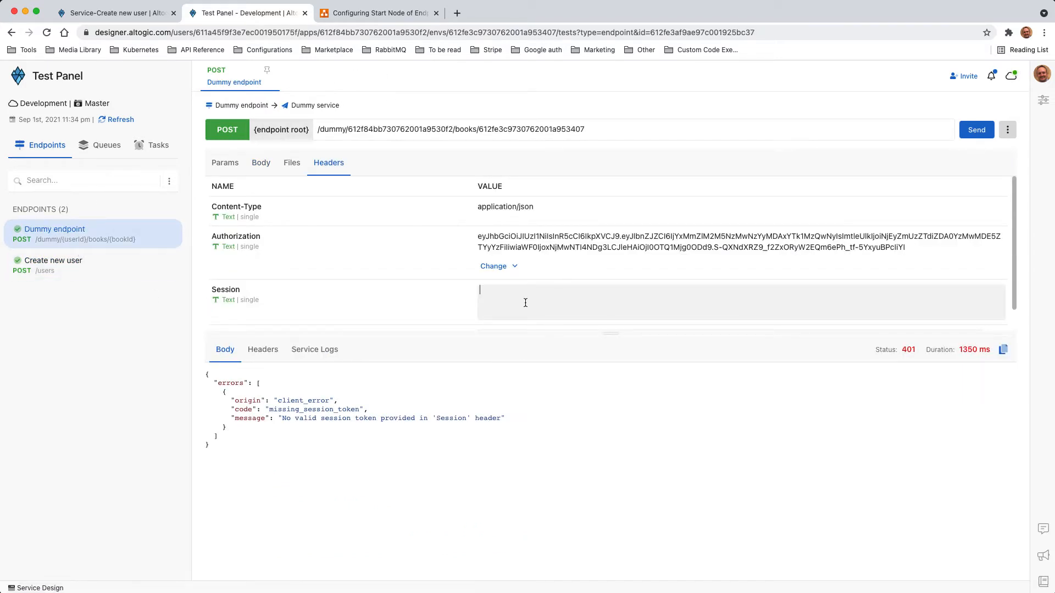
{"action": "key", "text": "cmd+v"}
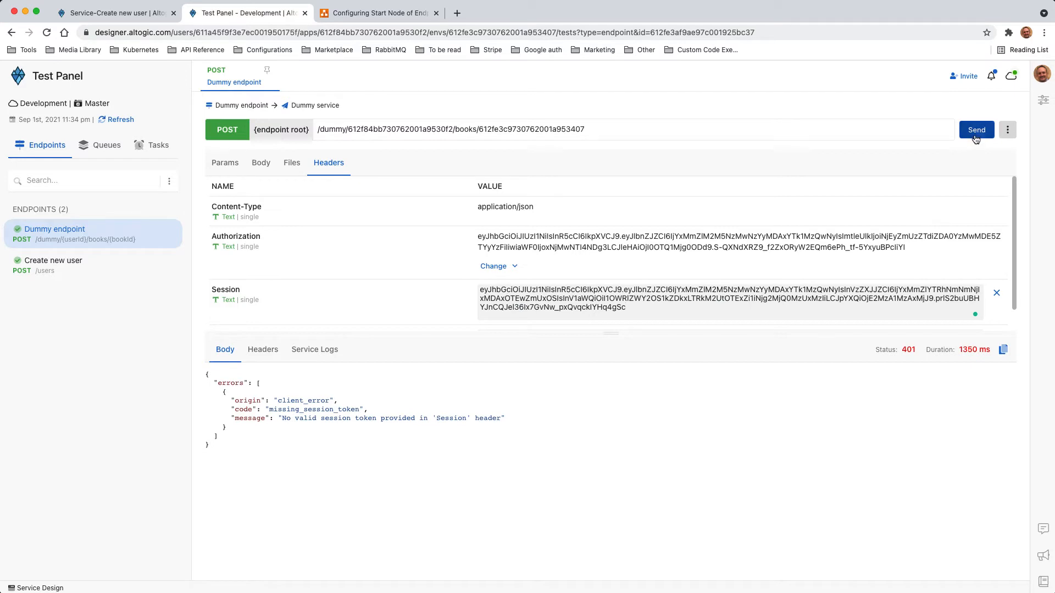
{"action": "left_click", "coordinate": [975, 133]}
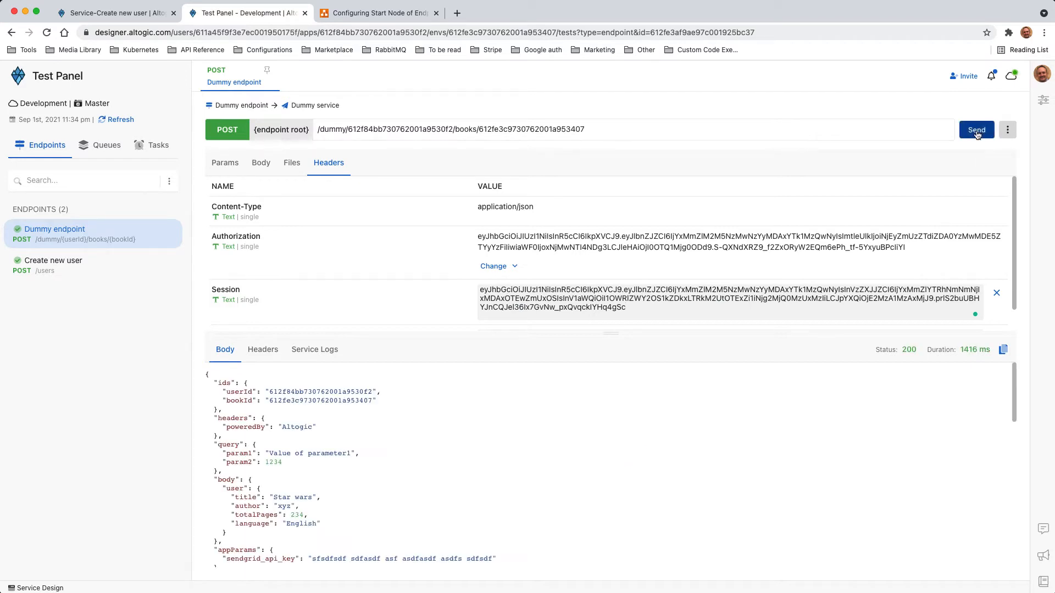
- Review the 200 response's session block, including userId, token and creationDtm
{"action": "left_click_drag", "start_coordinate": [603, 337], "coordinate": [610, 259]}
{"action": "scroll", "coordinate": [414, 392], "scroll_direction": "down", "scroll_amount": 5}
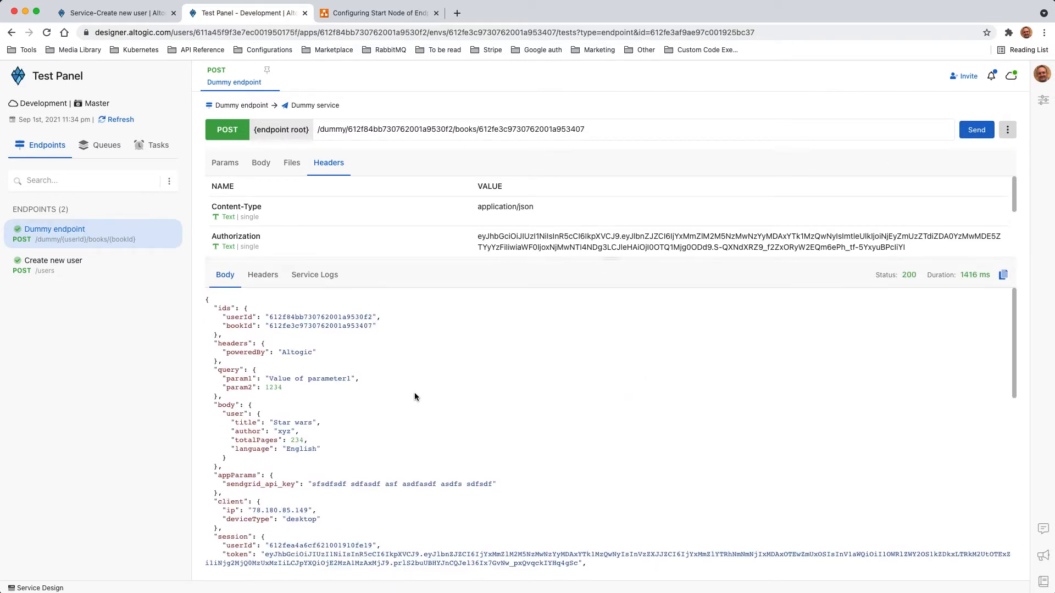
{"action": "scroll", "coordinate": [402, 408], "scroll_direction": "down", "scroll_amount": 7}
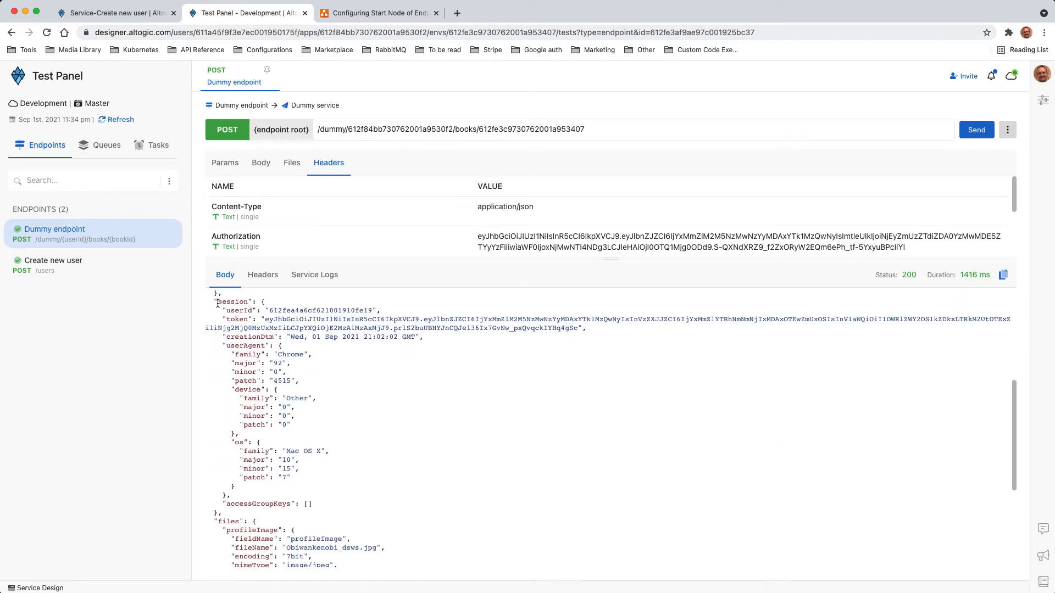
{"action": "left_click_drag", "start_coordinate": [213, 302], "coordinate": [246, 513]}
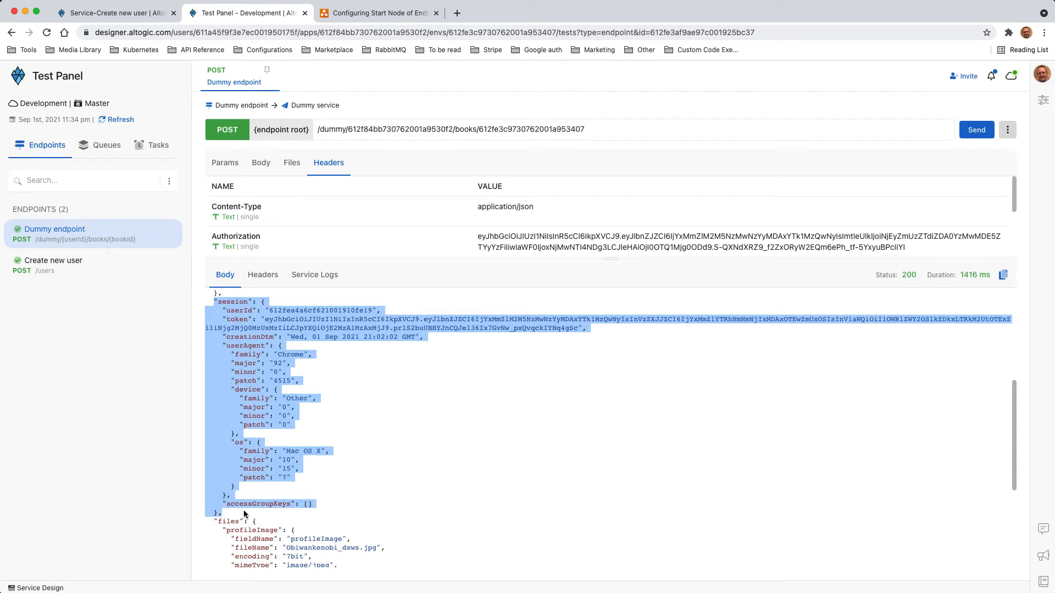
{"action": "left_click", "coordinate": [246, 312]}
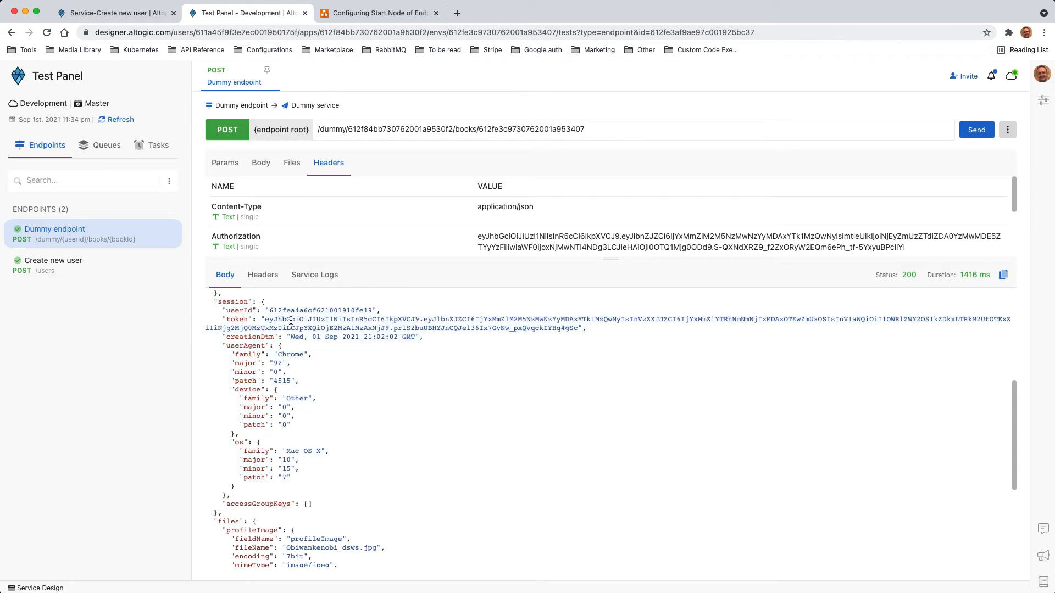
{"action": "left_click_drag", "start_coordinate": [227, 338], "coordinate": [429, 339]}
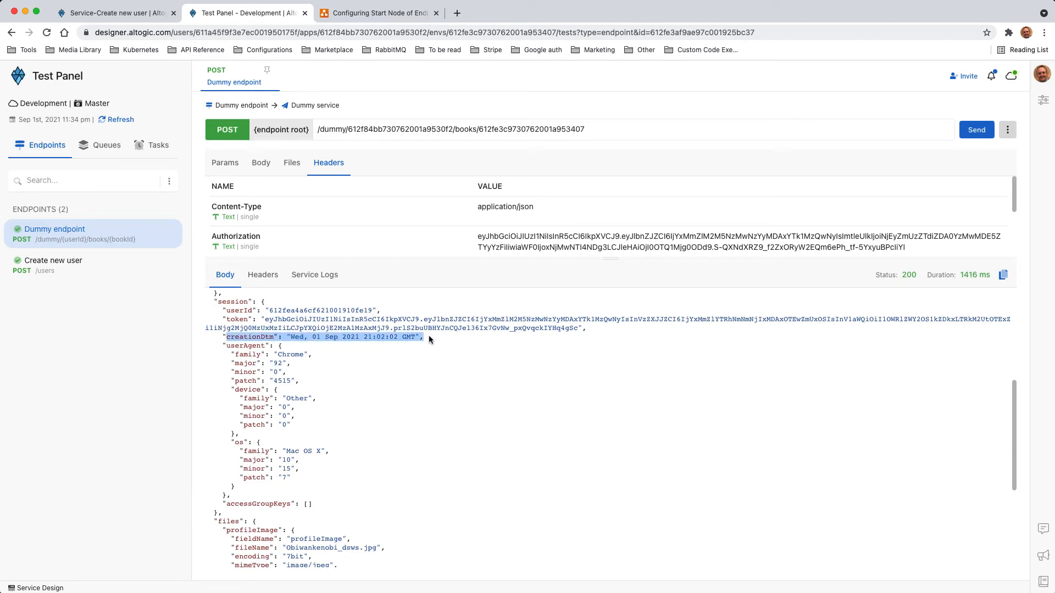
{"action": "left_click", "coordinate": [254, 360]}
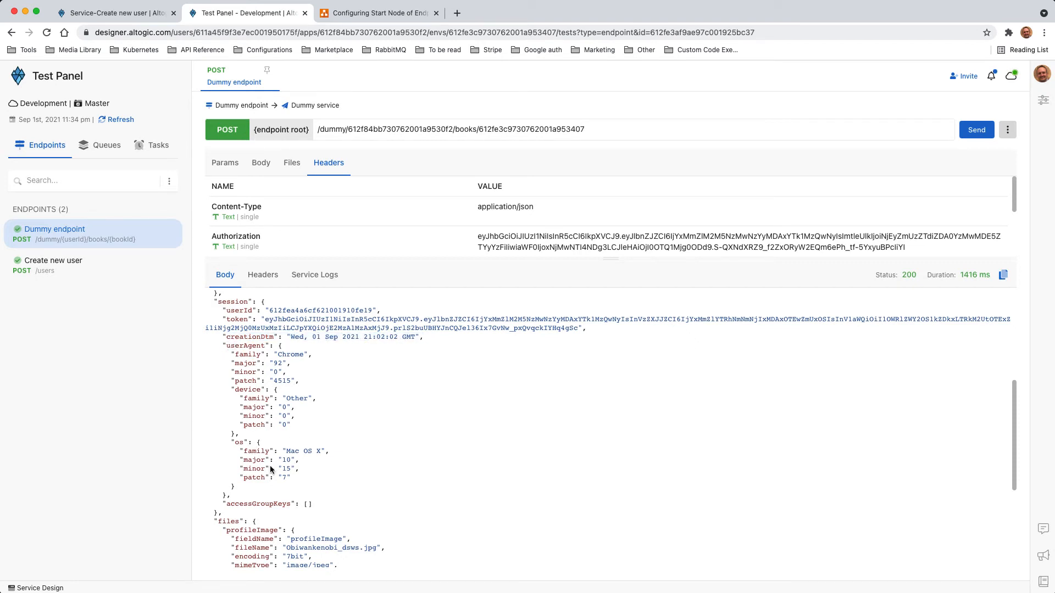
{"action": "scroll", "coordinate": [277, 499], "scroll_direction": "up", "scroll_amount": 4}
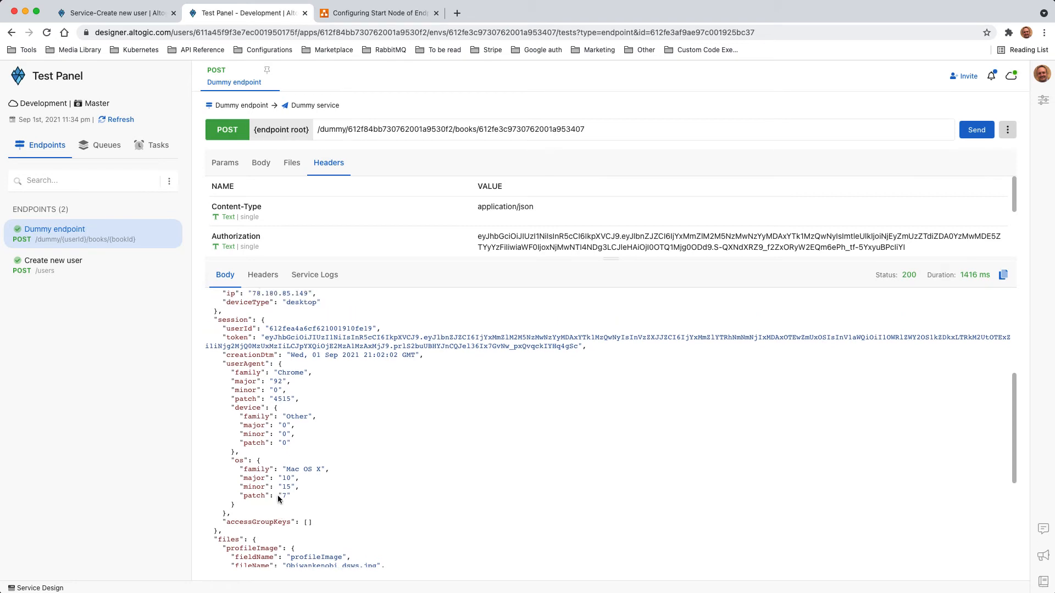
{"action": "scroll", "coordinate": [262, 429], "scroll_direction": "down", "scroll_amount": 3}
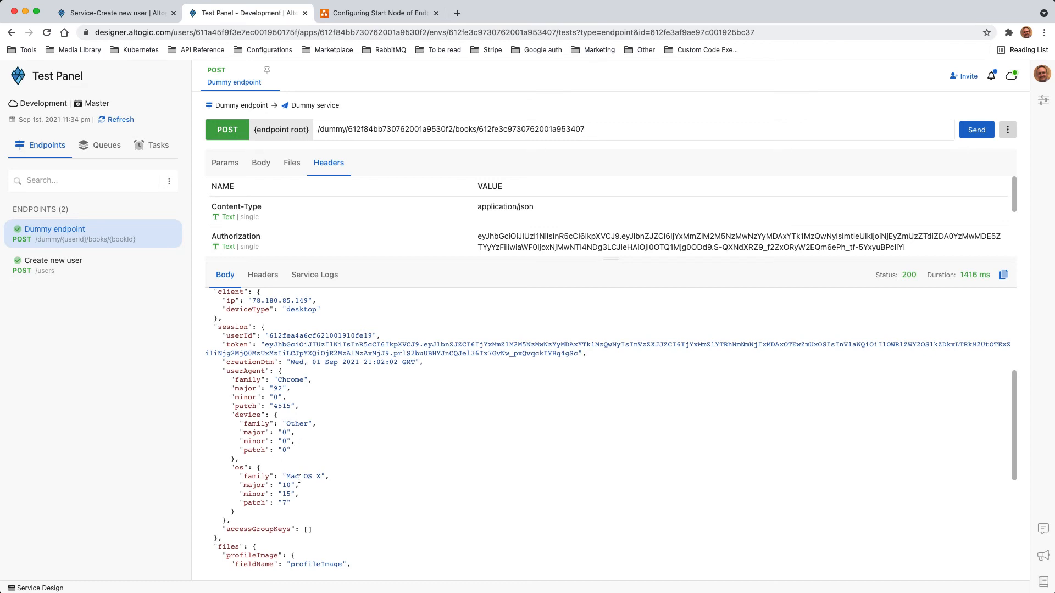
{"action": "scroll", "coordinate": [267, 471], "scroll_direction": "up", "scroll_amount": 7}
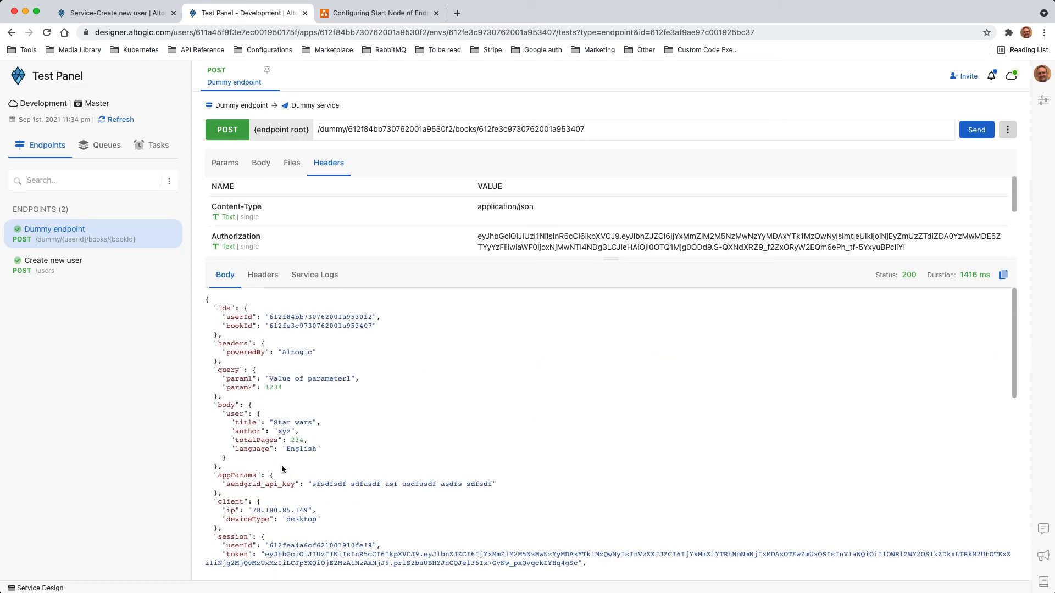